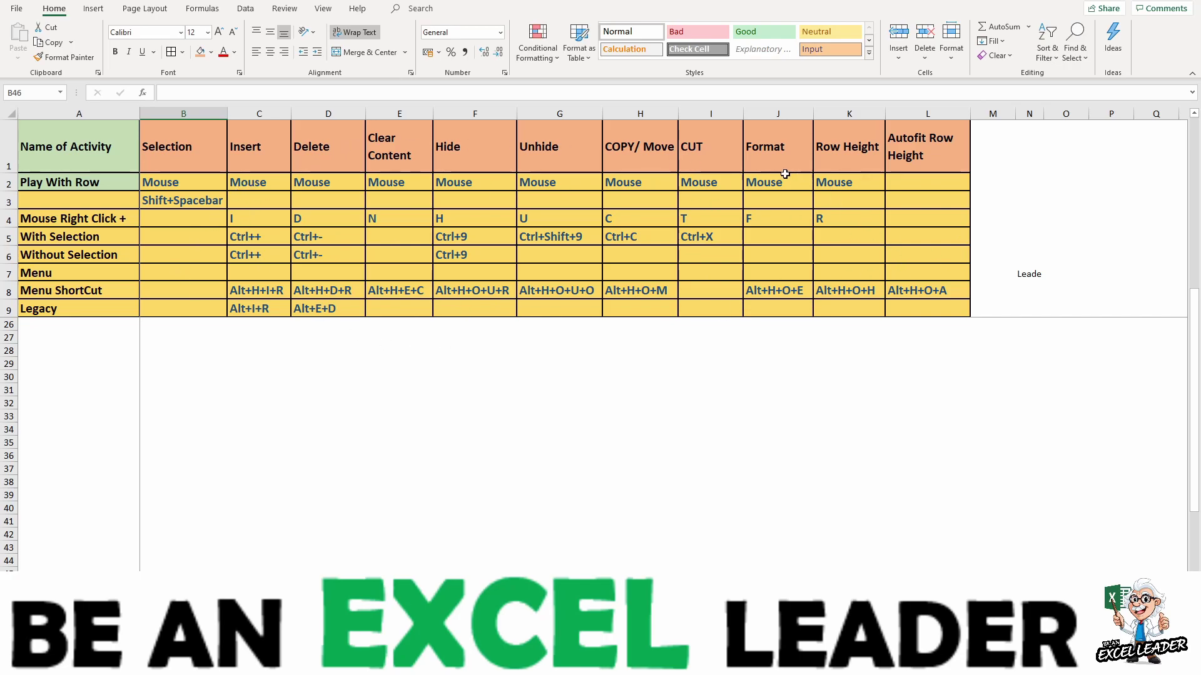
Step: Move the active cell up to D1 to bring the practice example table into view
{"action": "left_click", "coordinate": [320, 380]}
{"action": "key", "text": "Up"}
{"action": "key", "text": "Up"}
{"action": "key", "text": "Up"}
{"action": "key", "text": "Up"}
{"action": "key", "text": "Up"}
{"action": "key", "text": "Up"}
{"action": "key", "text": "Up"}
{"action": "key", "text": "Up"}
{"action": "key", "text": "Up"}
{"action": "key", "text": "Up"}
{"action": "key", "text": "Up"}
{"action": "key", "text": "Up"}
{"action": "key", "text": "Up"}
{"action": "key", "text": "Up"}
{"action": "key", "text": "Up"}
{"action": "key", "text": "Up"}
{"action": "key", "text": "Up"}
{"action": "key", "text": "Up"}
{"action": "key", "text": "Up"}
{"action": "key", "text": "Up"}
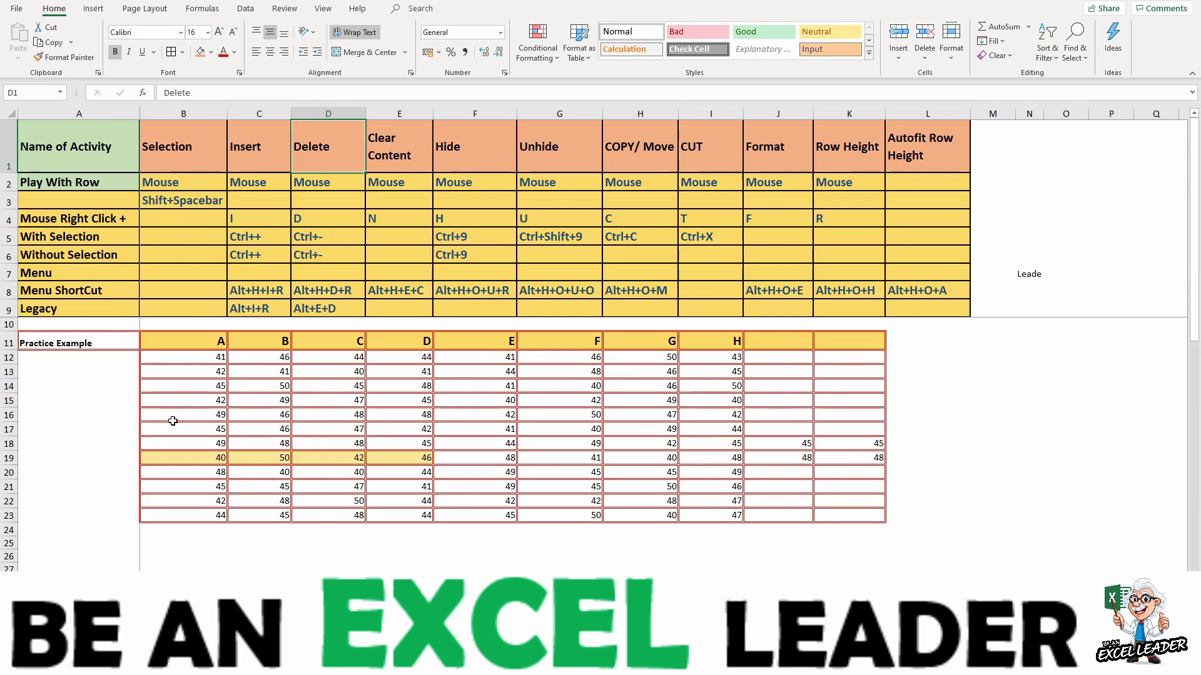
Step: Select entire row 19, row 16, and a block of adjacent rows starting at row 13
{"action": "left_click", "coordinate": [5, 458]}
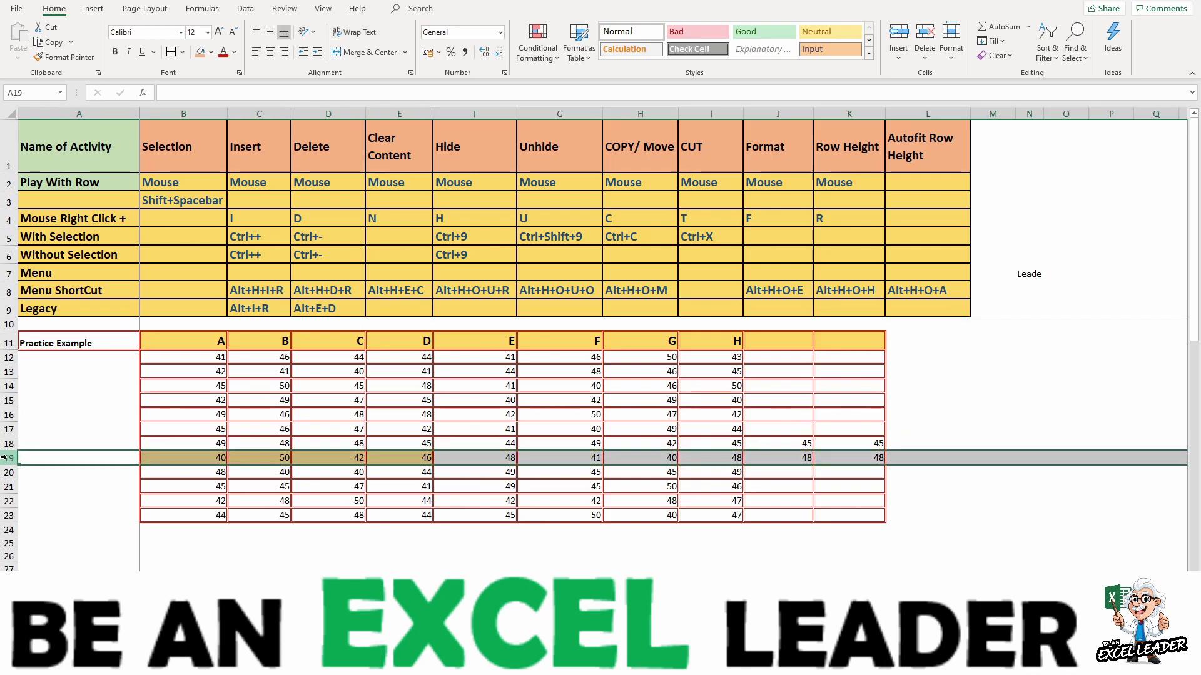
{"action": "left_click", "coordinate": [5, 415]}
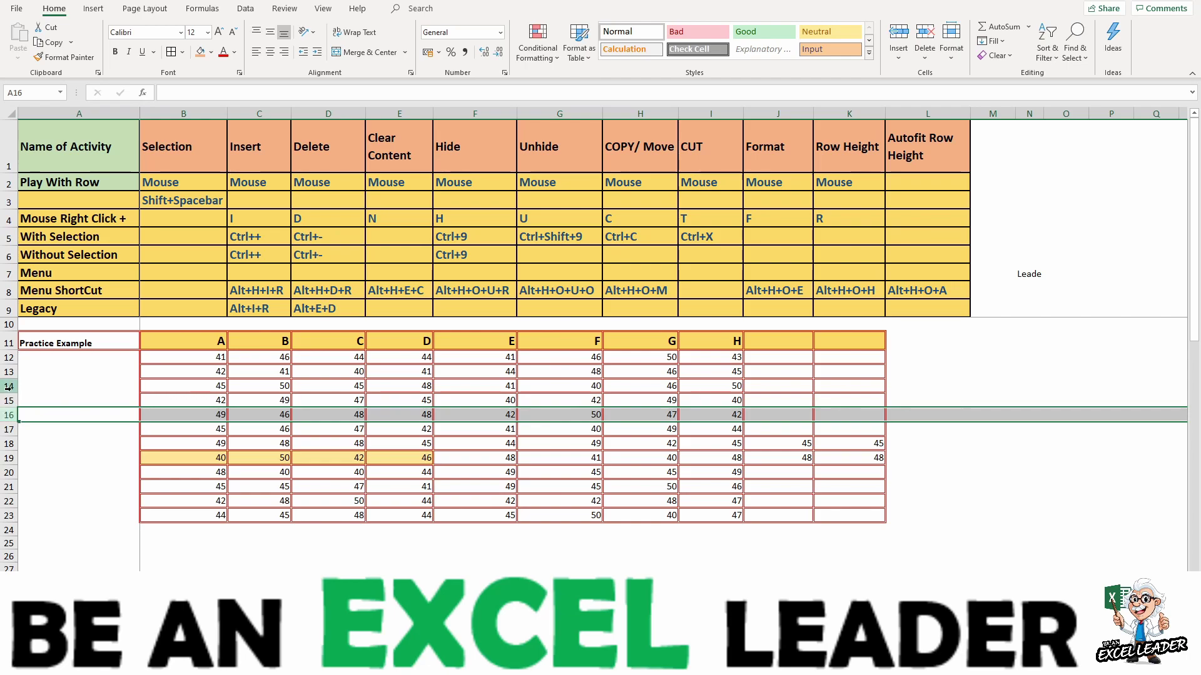
{"action": "left_click_drag", "start_coordinate": [7, 372], "coordinate": [5, 401]}
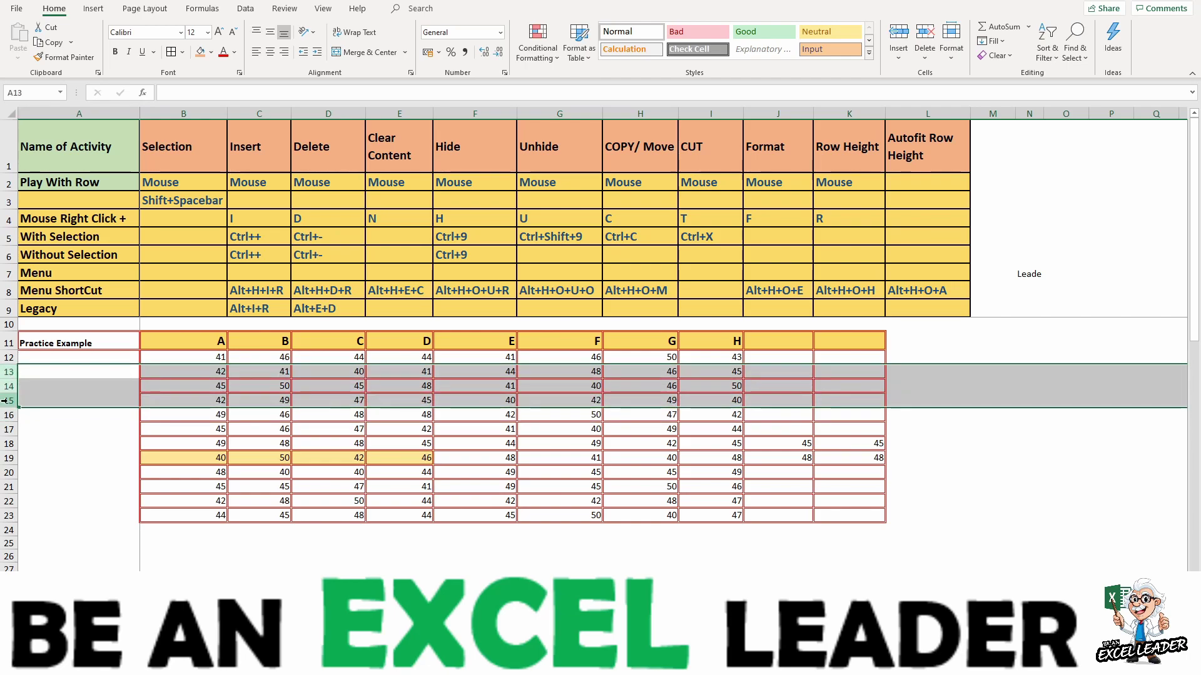
{"action": "left_click", "coordinate": [5, 401]}
{"action": "left_click_drag", "start_coordinate": [7, 371], "coordinate": [11, 407]}
{"action": "left_click_drag", "start_coordinate": [9, 372], "coordinate": [13, 430]}
Step: Select the whole of row 16 starting from cell F16 in the practice table
{"action": "left_click", "coordinate": [476, 445]}
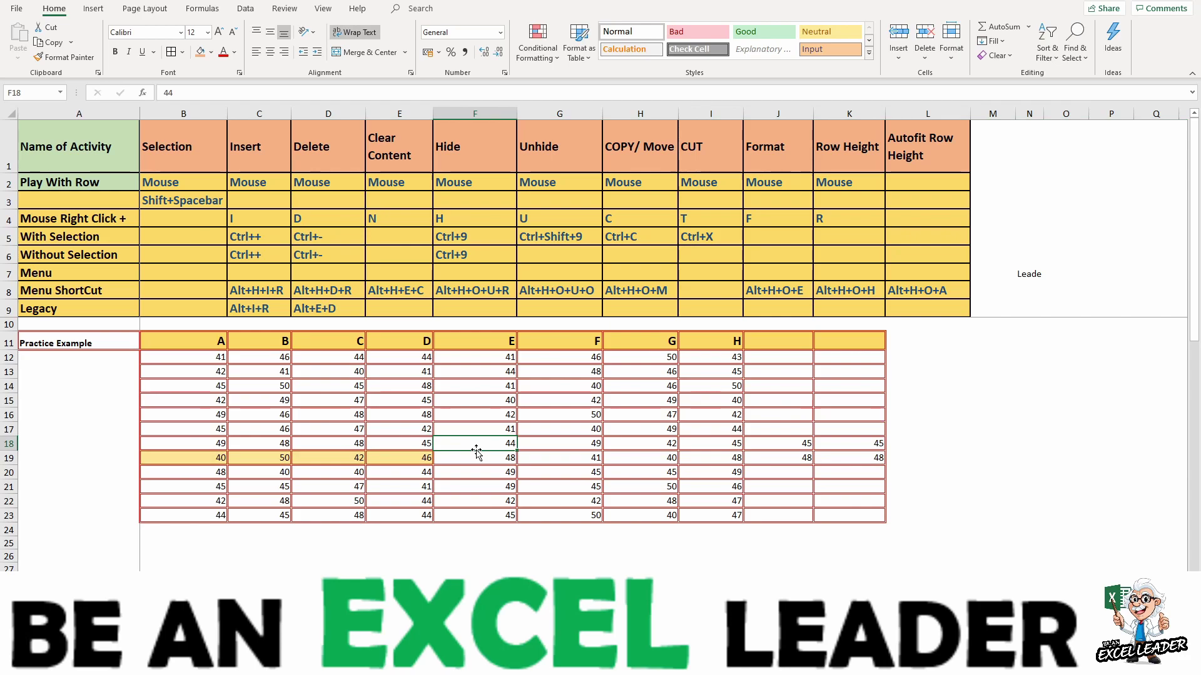
{"action": "key", "text": "Up"}
{"action": "key", "text": "Up"}
{"action": "key", "text": "Up"}
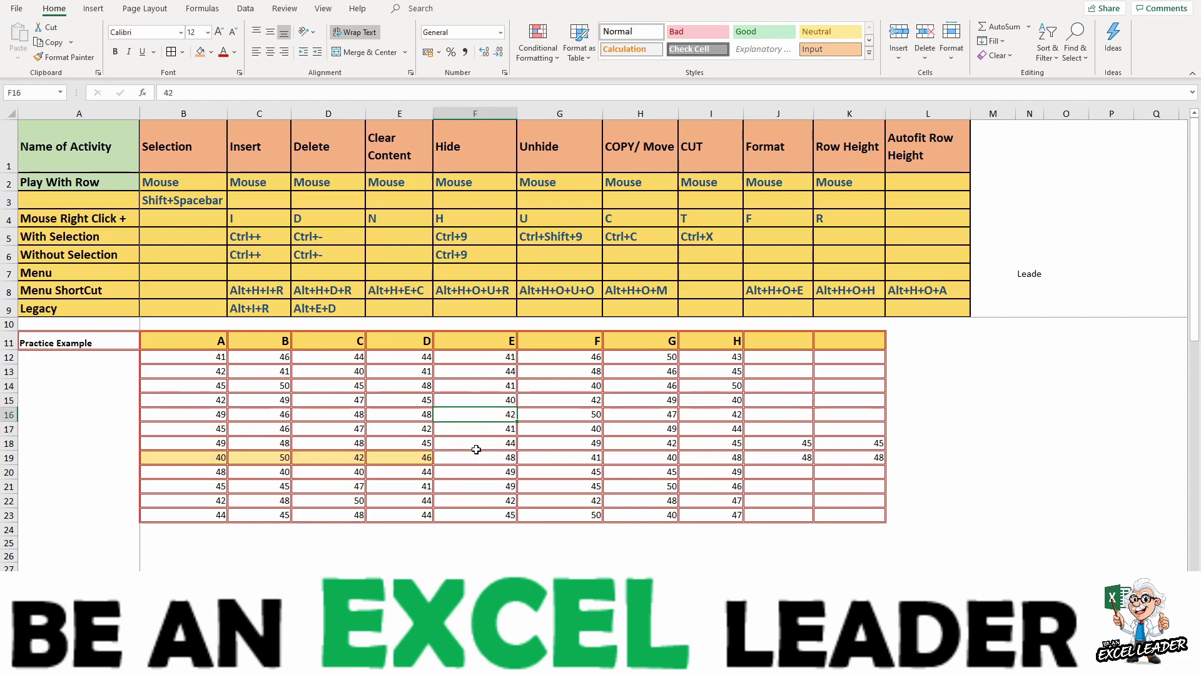
{"action": "key", "text": "Down"}
{"action": "key", "text": "shift+space"}
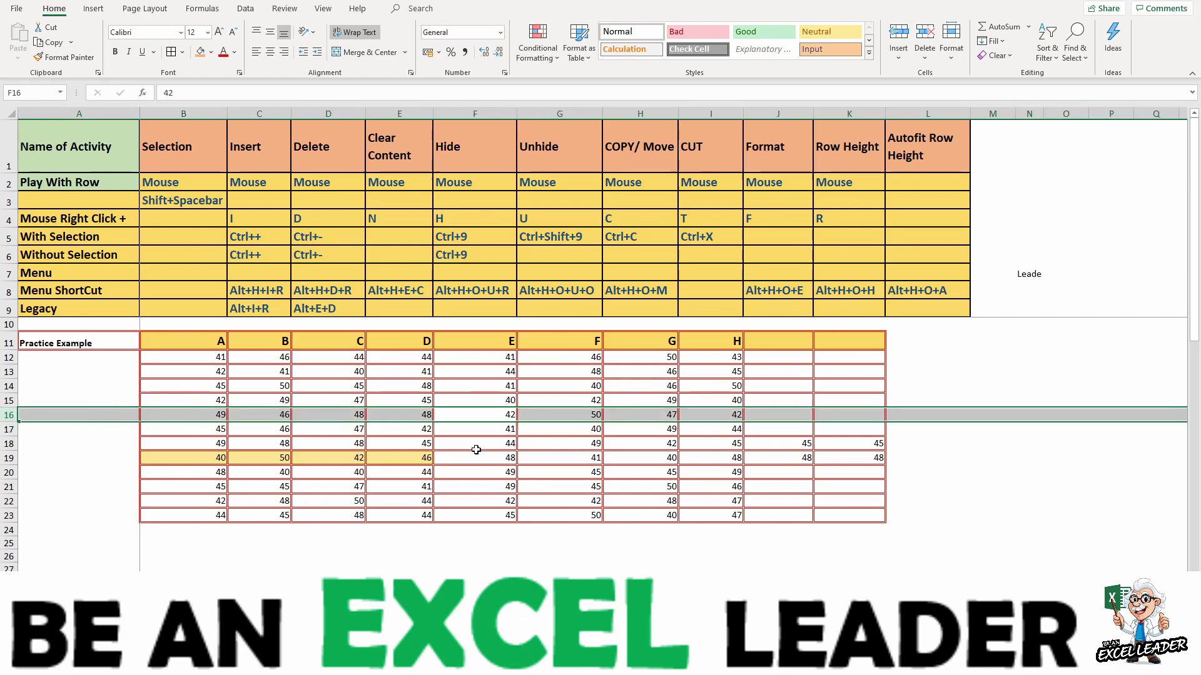
Step: Select cells F15 to F18 and extend the selection to entire rows 15 to 18
{"action": "key", "text": "Down"}
{"action": "key", "text": "Down"}
{"action": "key", "text": "Down"}
{"action": "key", "text": "Up"}
{"action": "key", "text": "Up"}
{"action": "key", "text": "Up"}
{"action": "key", "text": "Up"}
{"action": "key", "text": "shift+Down"}
{"action": "key", "text": "shift+Down"}
{"action": "left_click_drag", "start_coordinate": [476, 449], "coordinate": [476, 450]}
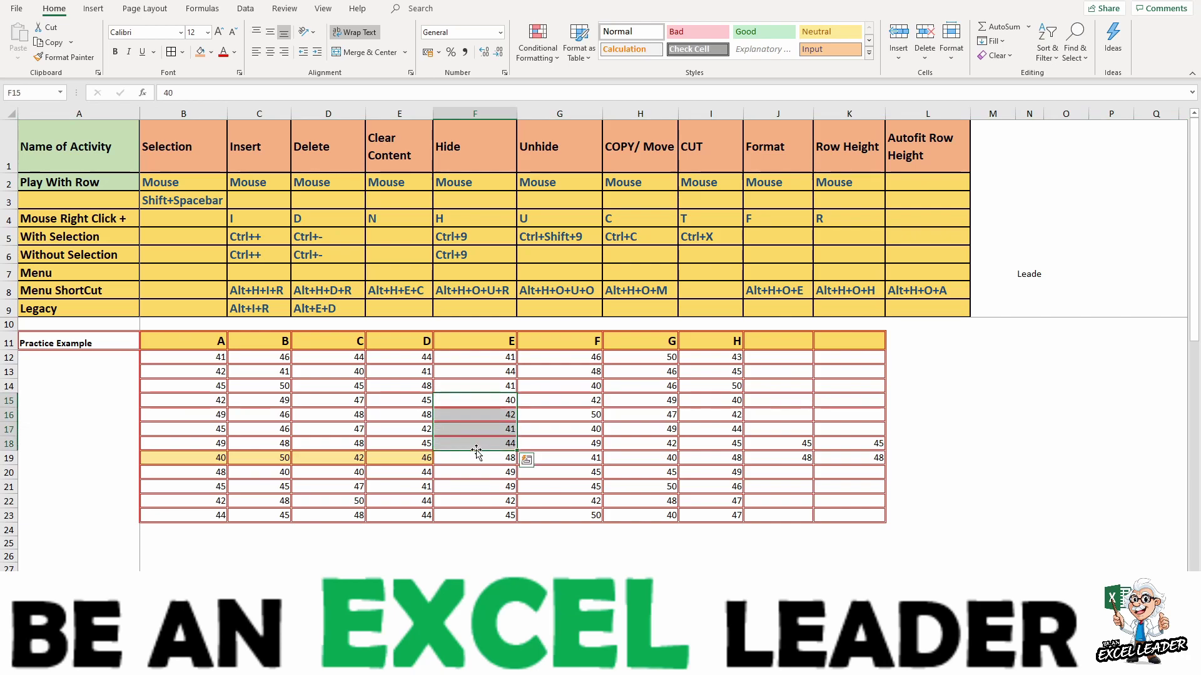
{"action": "key", "text": "shift+space"}
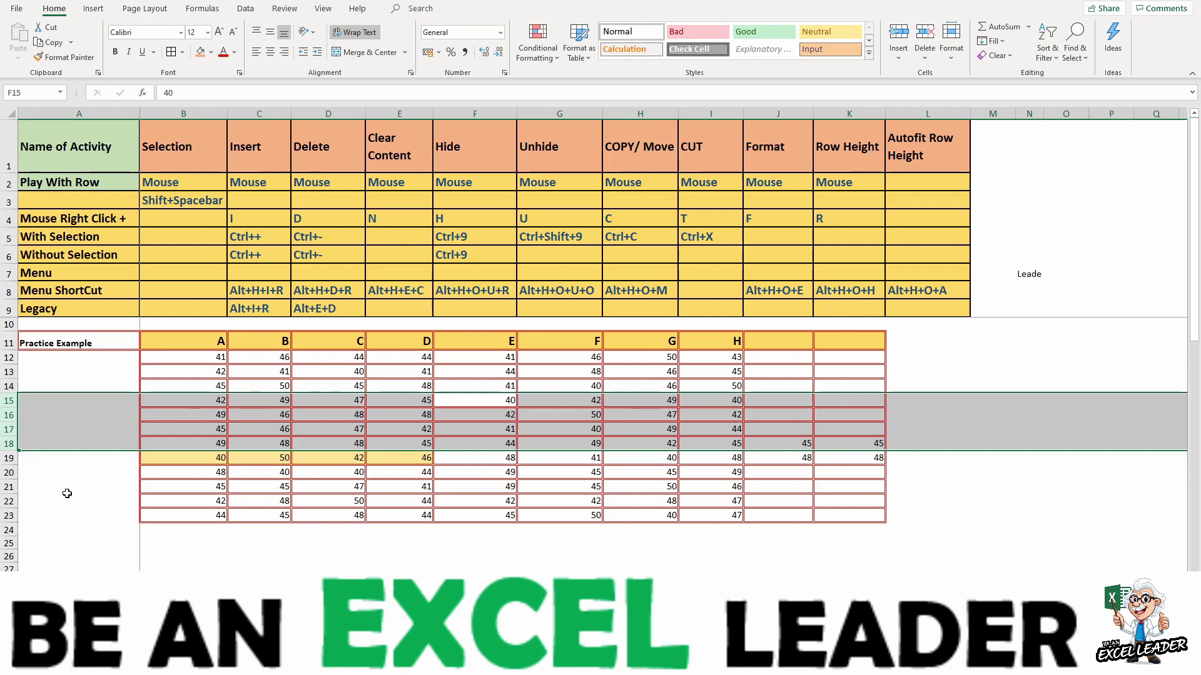
Step: Insert a blank row above row 19 and undo it, performing the insertion and undo twice
{"action": "left_click_drag", "start_coordinate": [67, 495], "coordinate": [68, 489]}
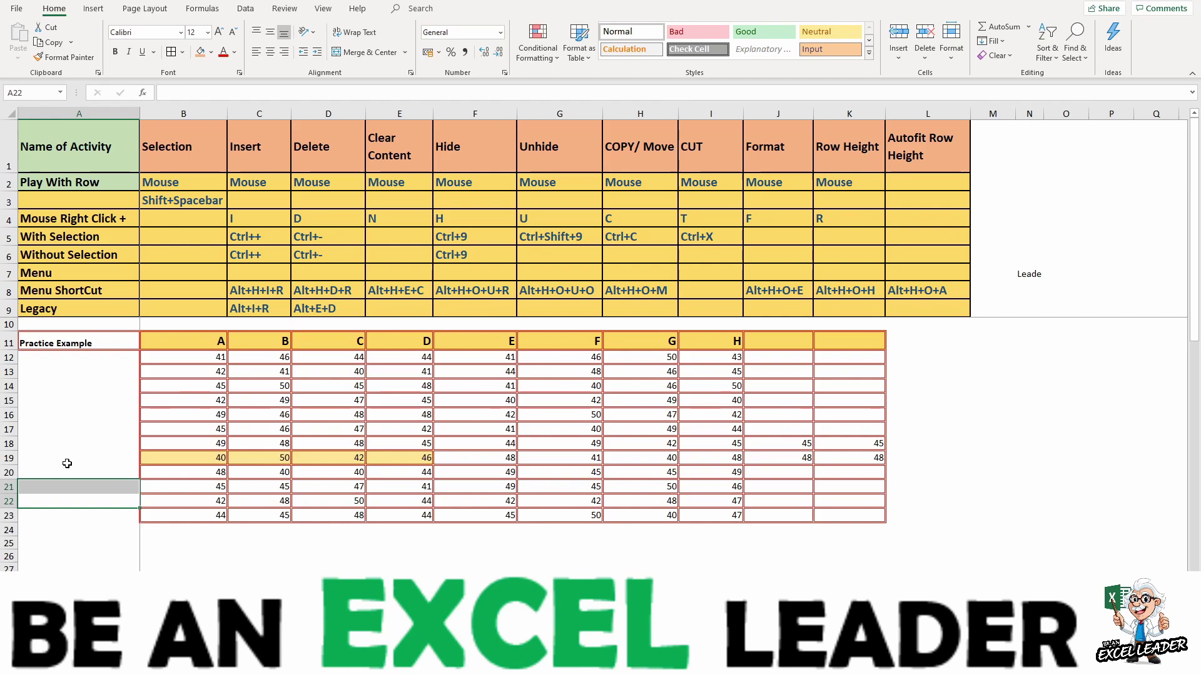
{"action": "left_click", "coordinate": [9, 459]}
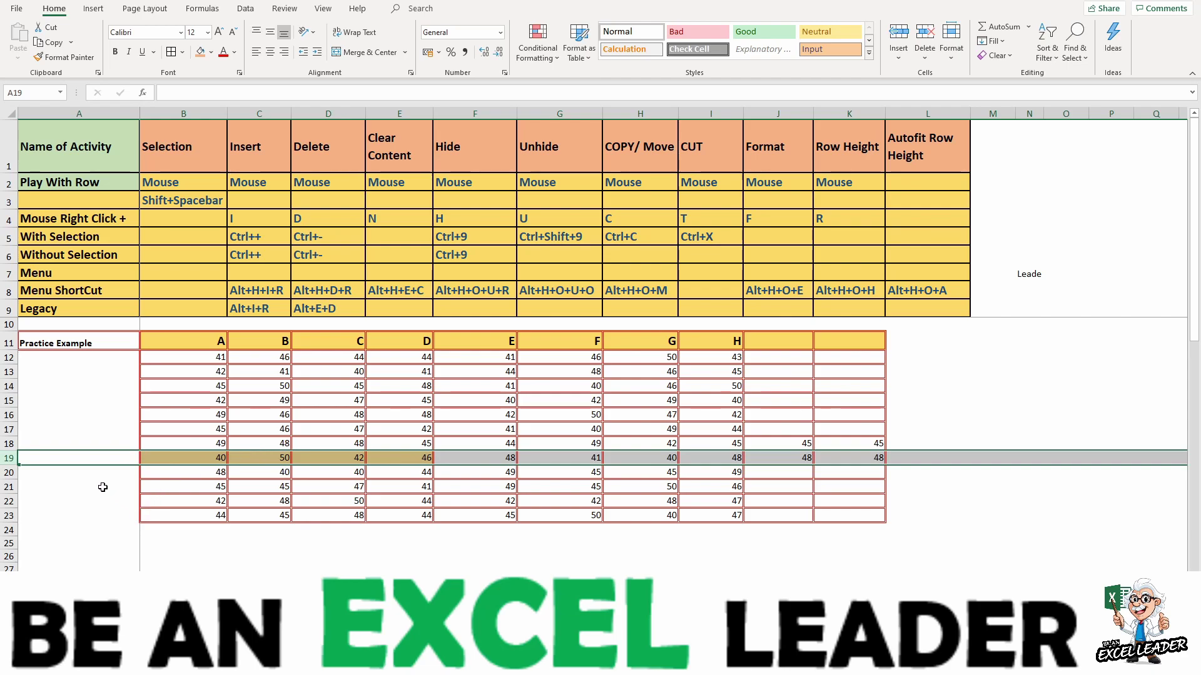
{"action": "right_click", "coordinate": [5, 459]}
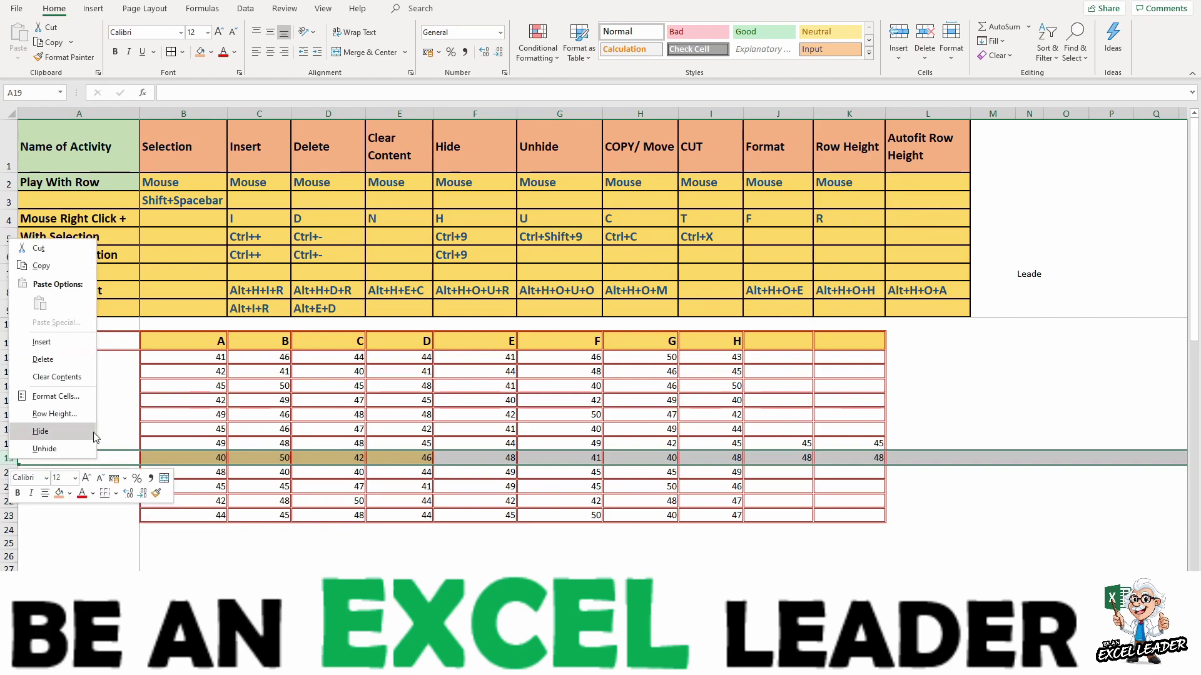
{"action": "left_click", "coordinate": [56, 347]}
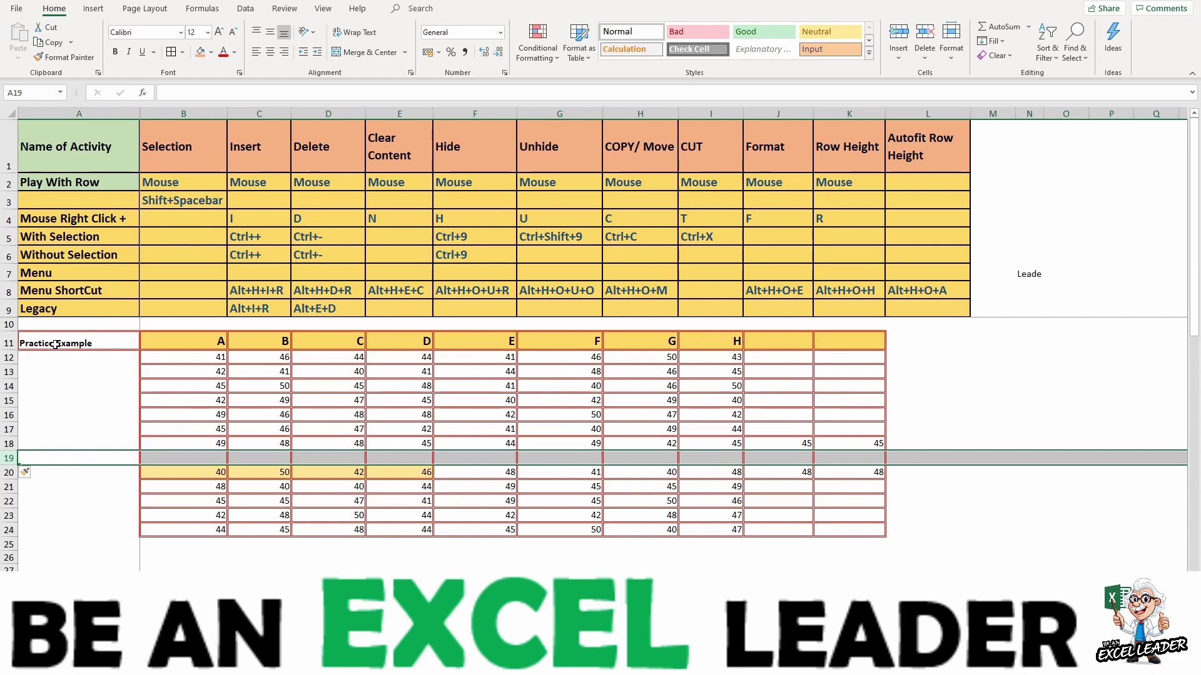
{"action": "key", "text": "ctrl+z"}
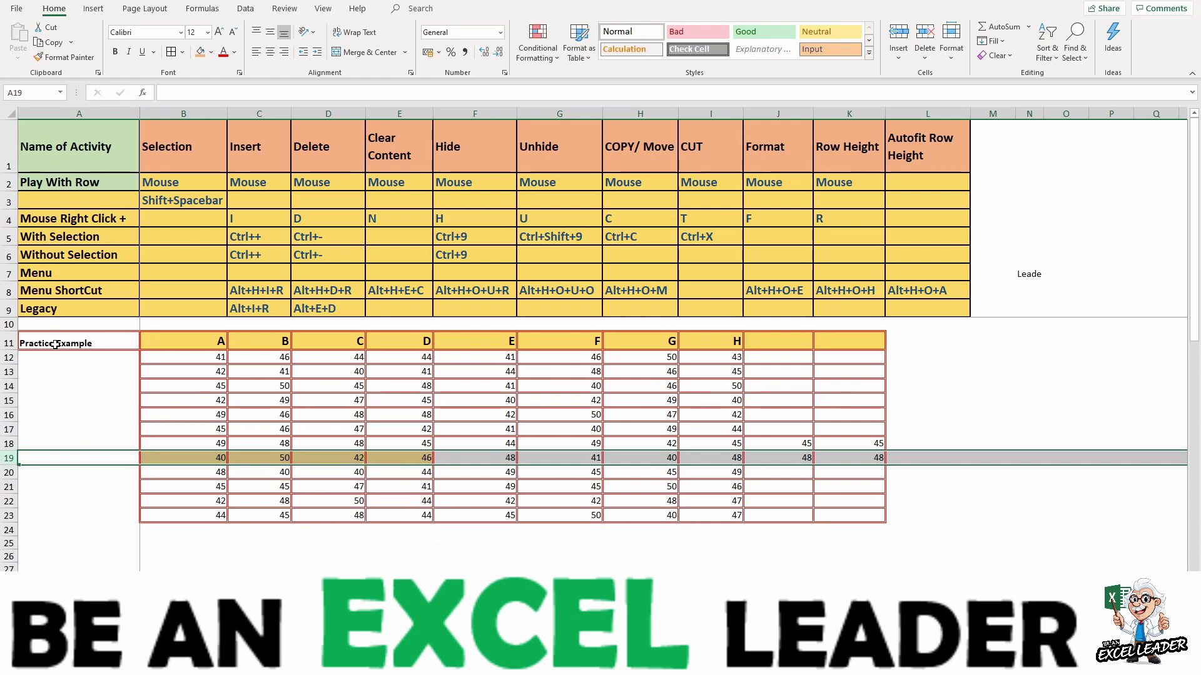
{"action": "right_click", "coordinate": [7, 457]}
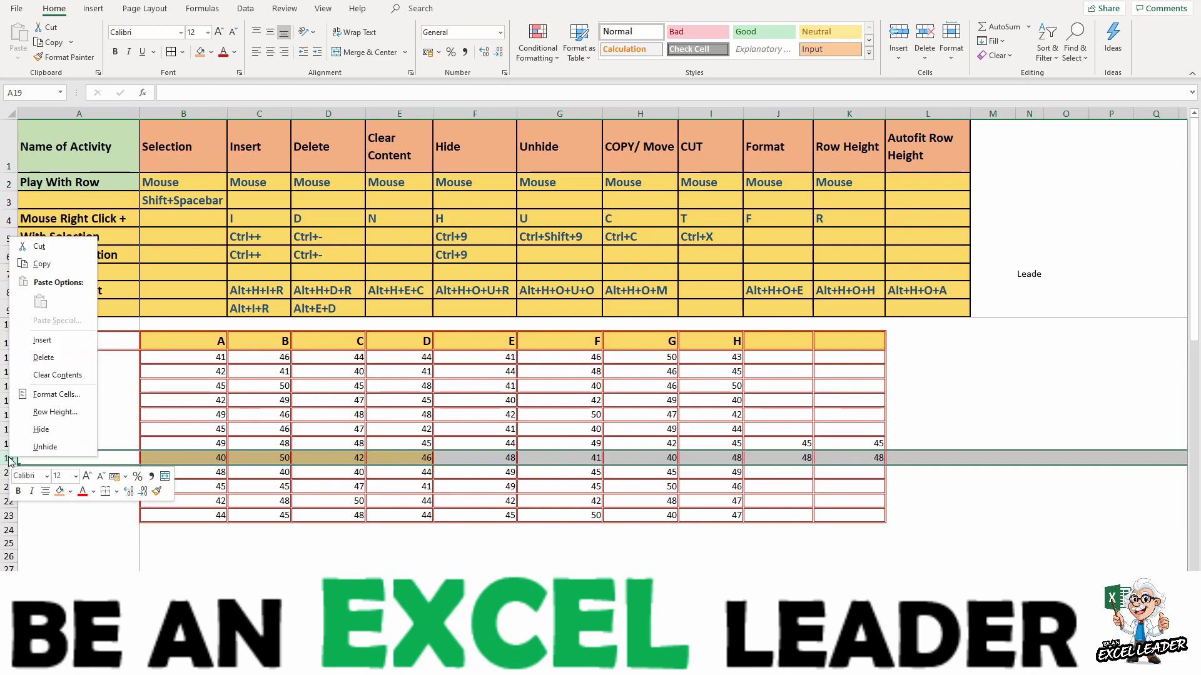
{"action": "left_click", "coordinate": [35, 344]}
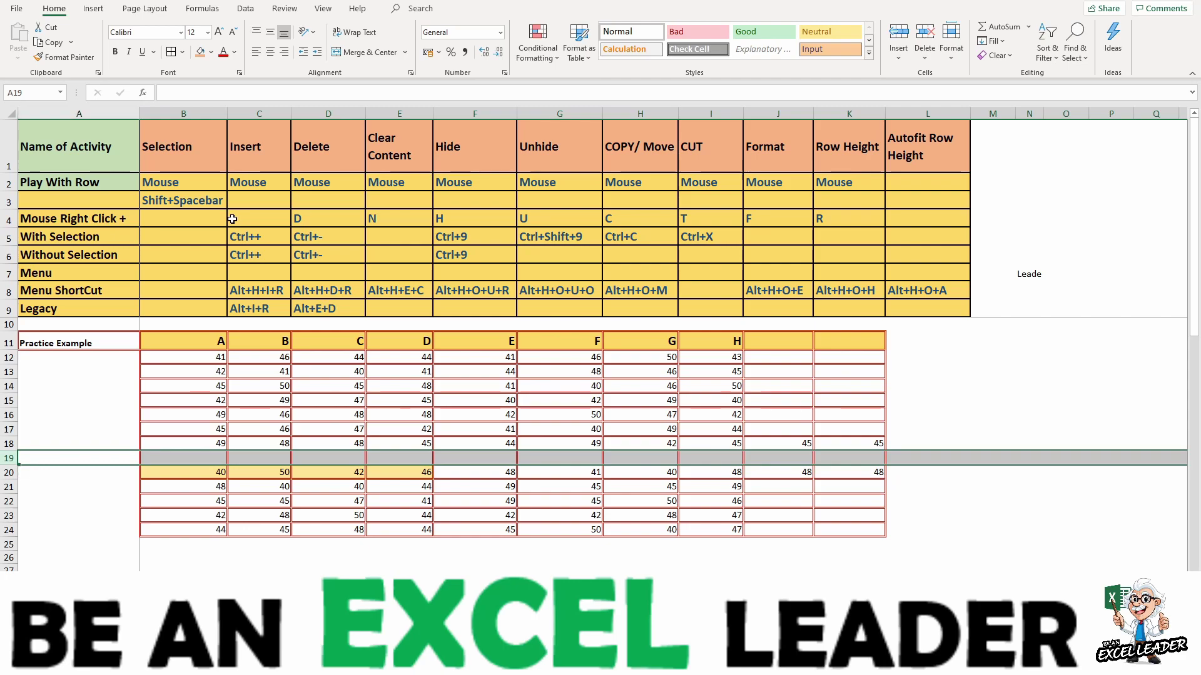
{"action": "key", "text": "ctrl+z"}
Step: Select rows 17 to 20, insert four blank rows above them and undo the insertion
{"action": "left_click_drag", "start_coordinate": [10, 430], "coordinate": [5, 474]}
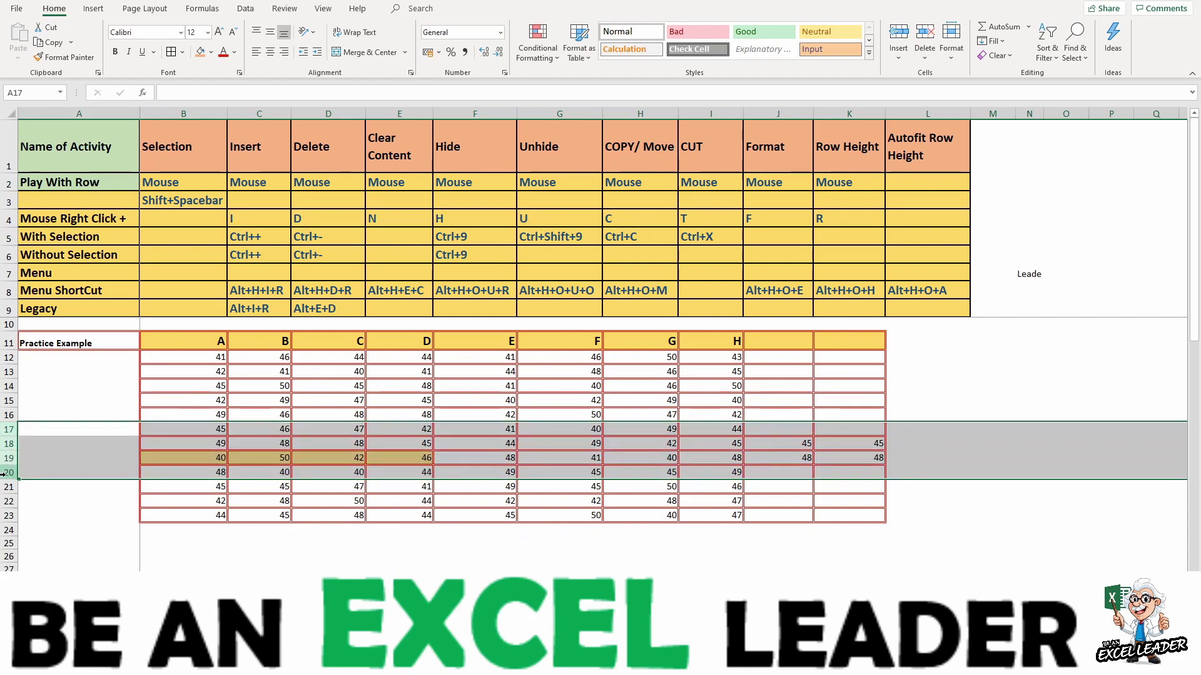
{"action": "right_click", "coordinate": [5, 475]}
{"action": "key", "text": "i"}
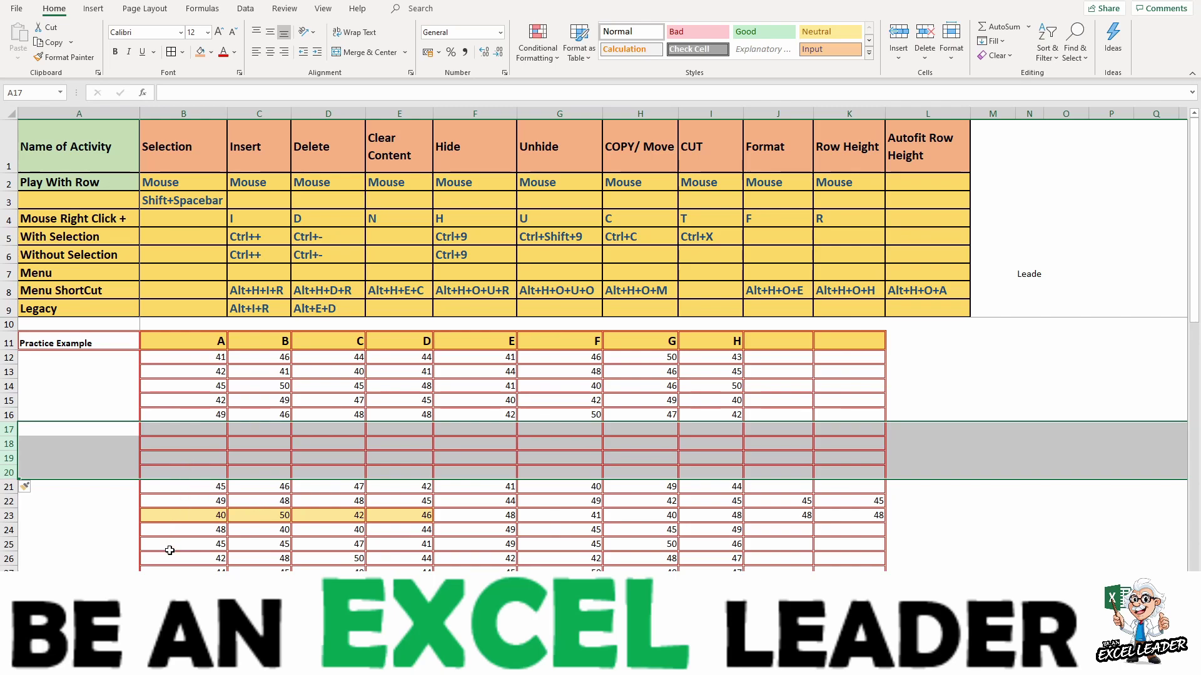
{"action": "key", "text": "ctrl+z"}
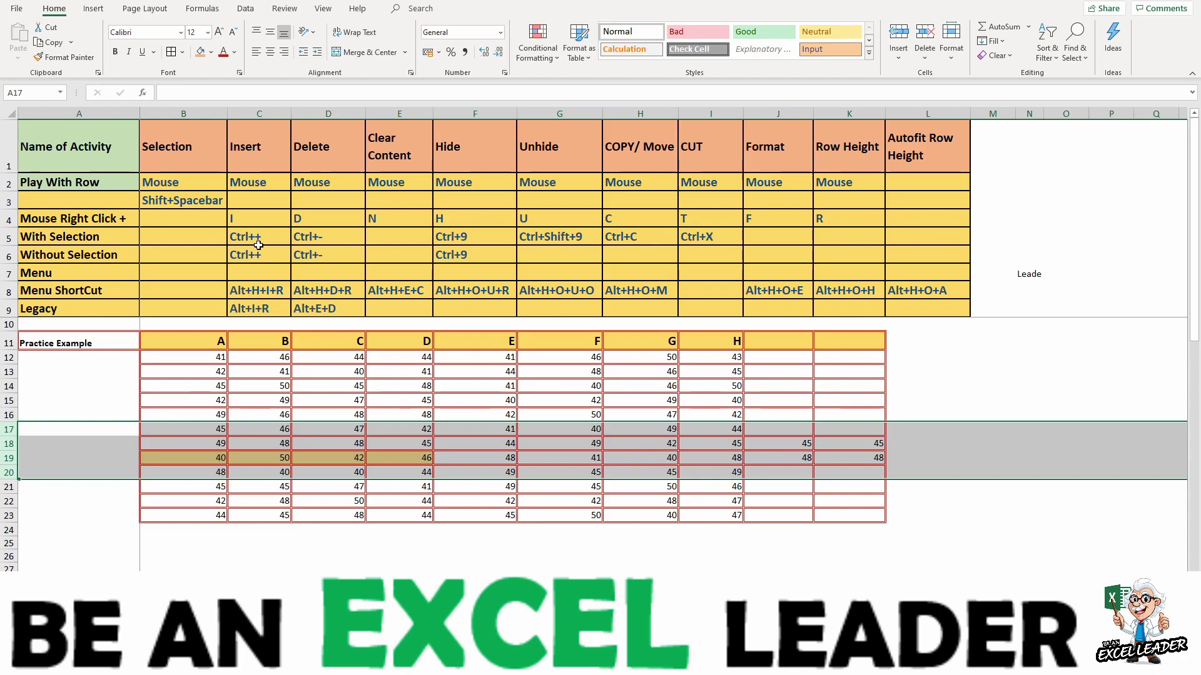
Step: Insert four blank rows above row 17 twice and delete all eight inserted rows
{"action": "key", "text": "ctrl+plus"}
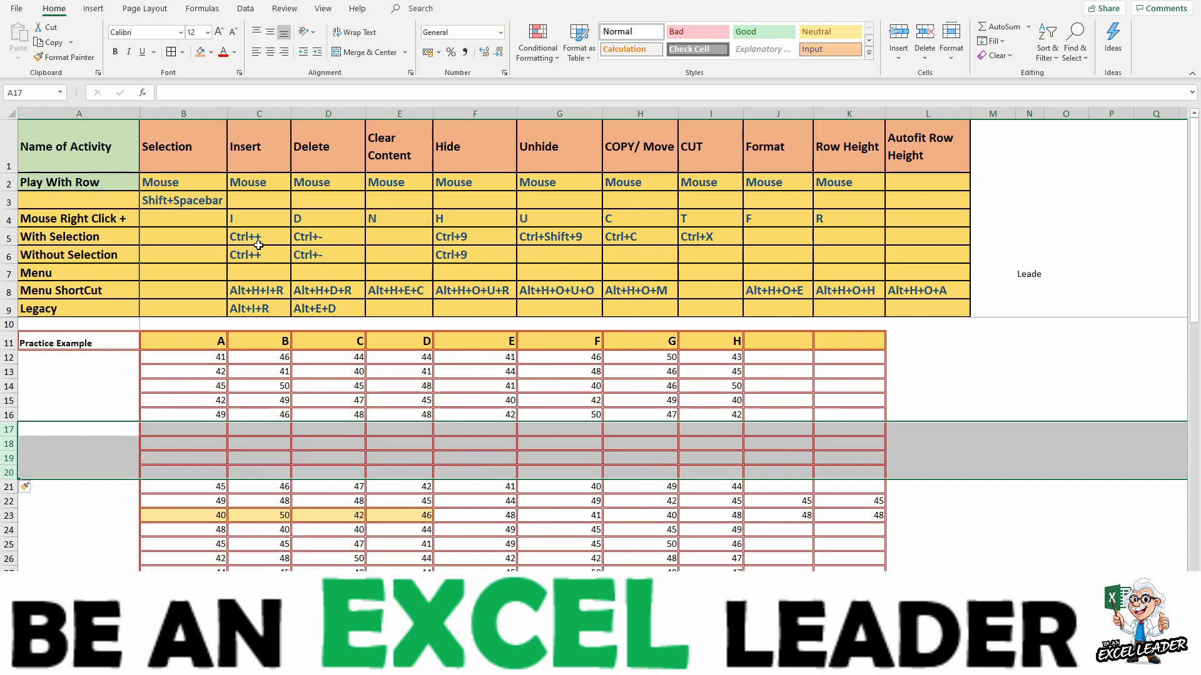
{"action": "key", "text": "ctrl+plus"}
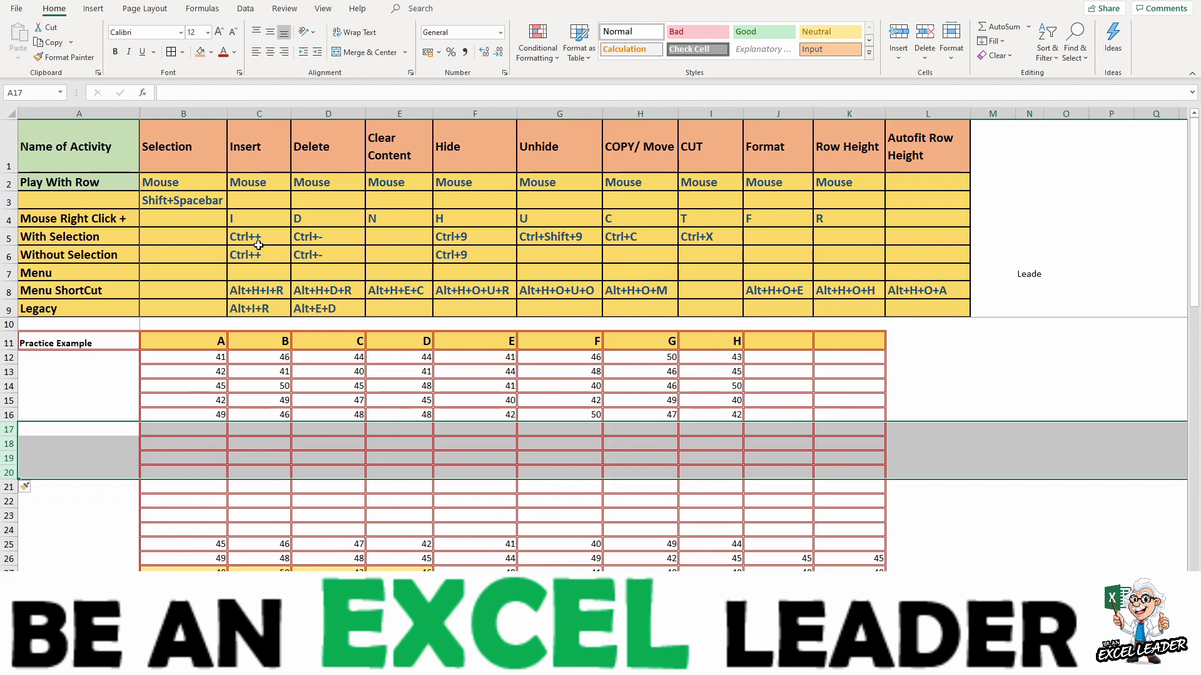
{"action": "key", "text": "ctrl+minus"}
{"action": "key", "text": "ctrl+minus"}
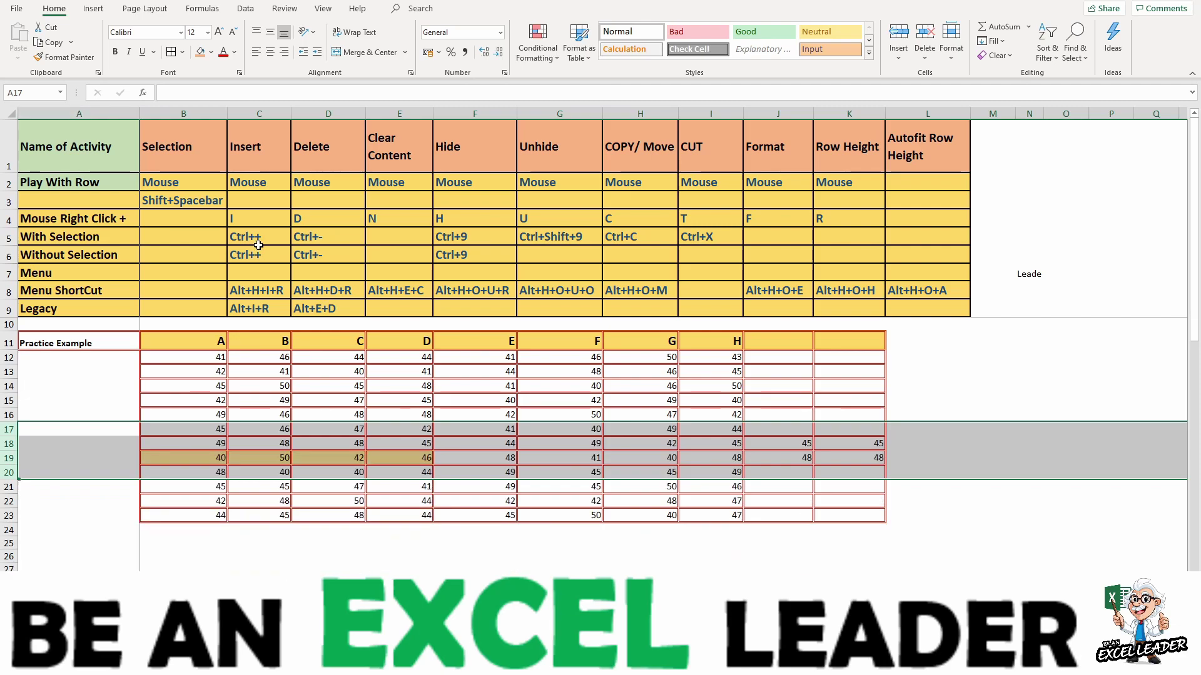
Step: Insert three entire rows above row 15 based on the cell selection E15 to E17
{"action": "left_click", "coordinate": [429, 399]}
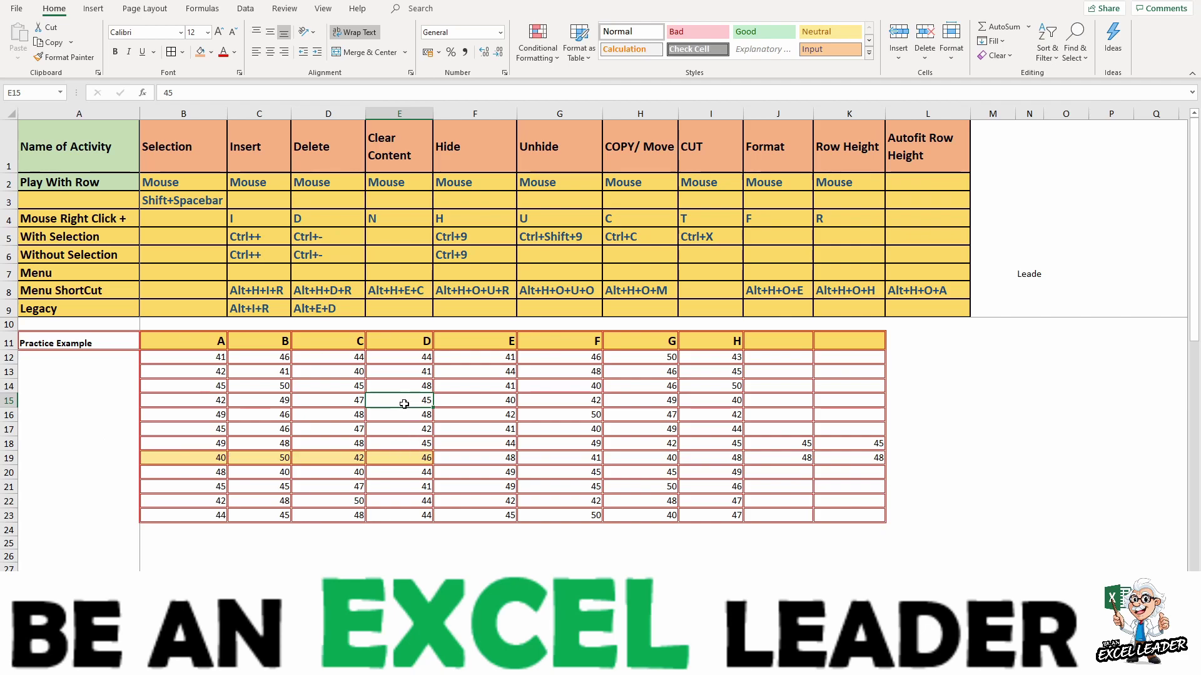
{"action": "left_click_drag", "start_coordinate": [402, 401], "coordinate": [401, 432]}
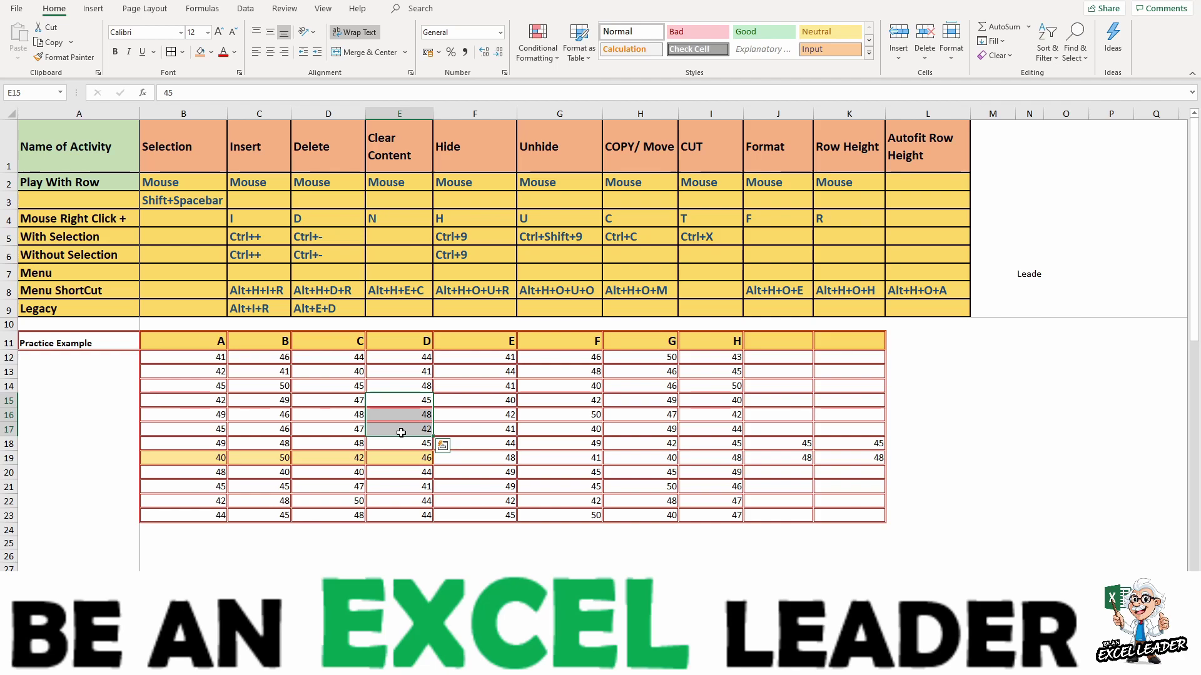
{"action": "key", "text": "ctrl+plus"}
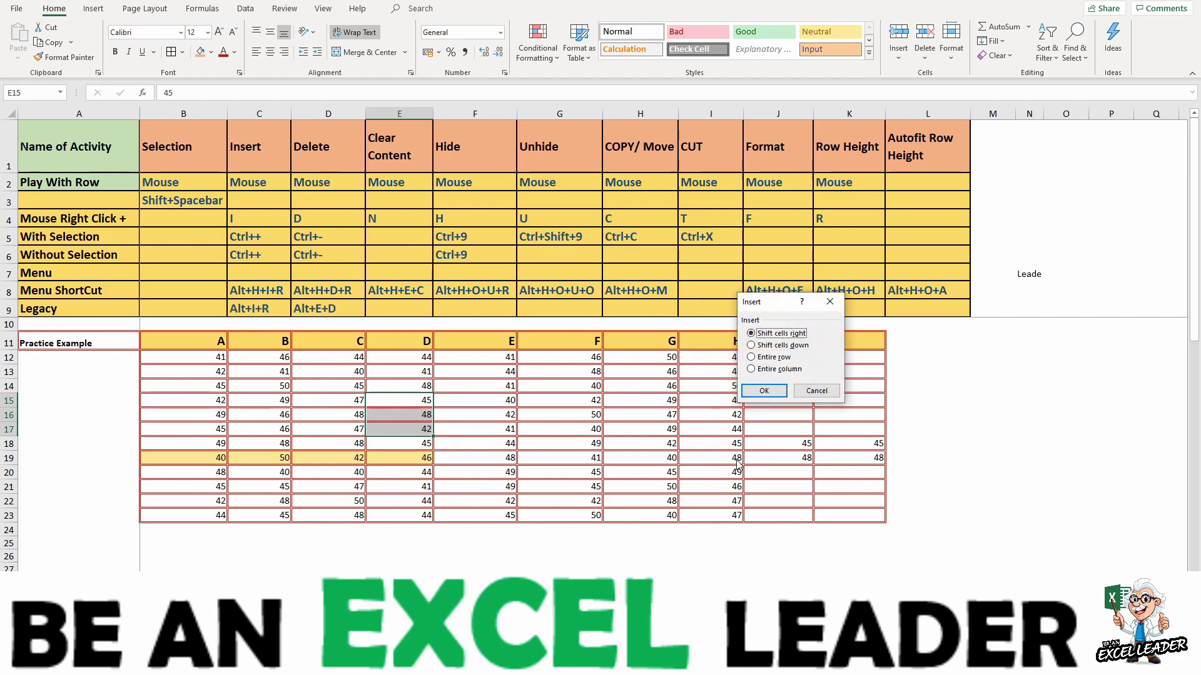
{"action": "left_click", "coordinate": [751, 357]}
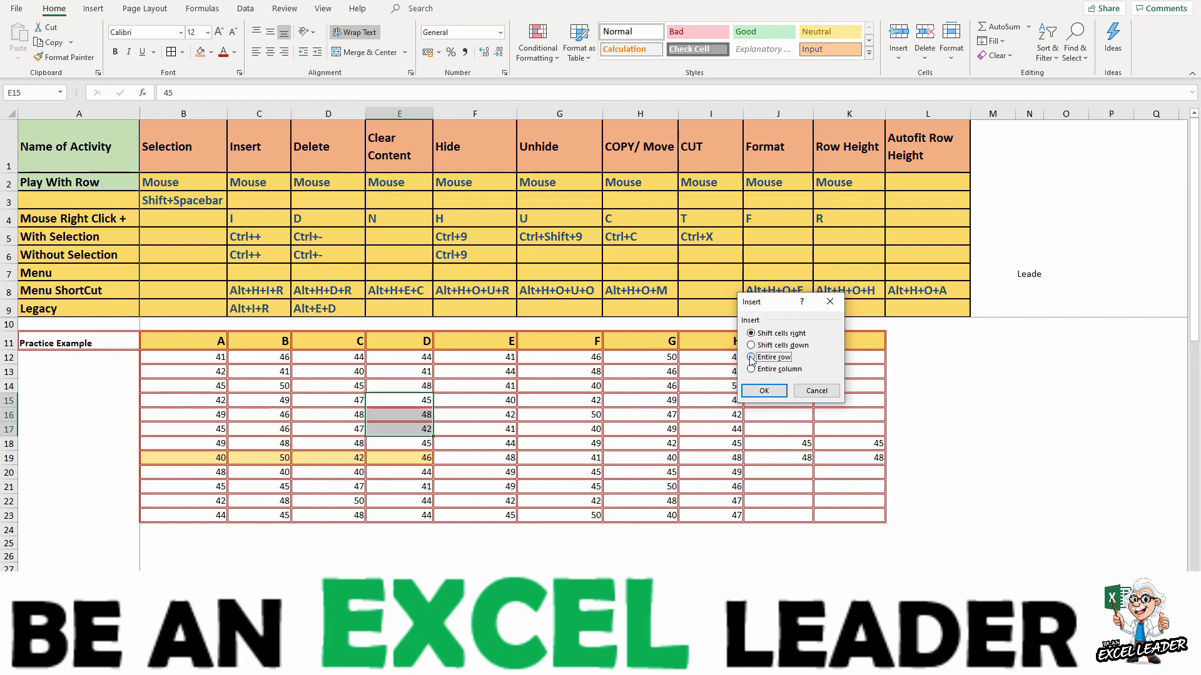
{"action": "left_click", "coordinate": [764, 390]}
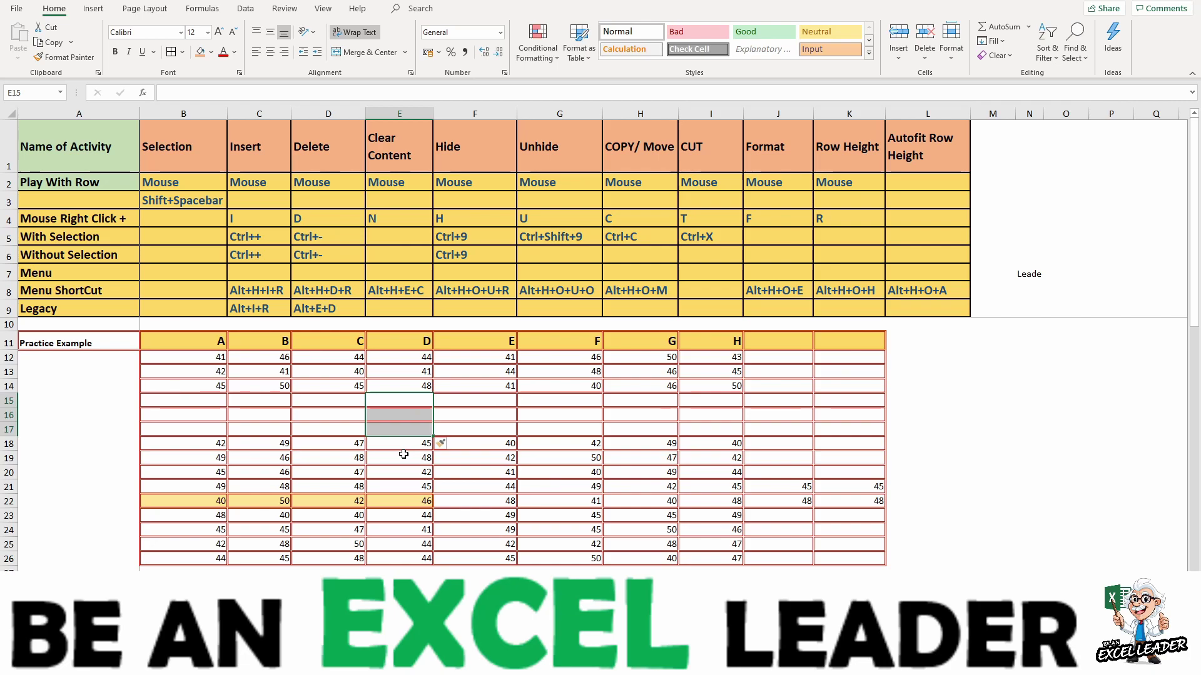
Step: Insert three more entire rows at row 15 and undo both row insertions
{"action": "key", "text": "ctrl+shift+equal"}
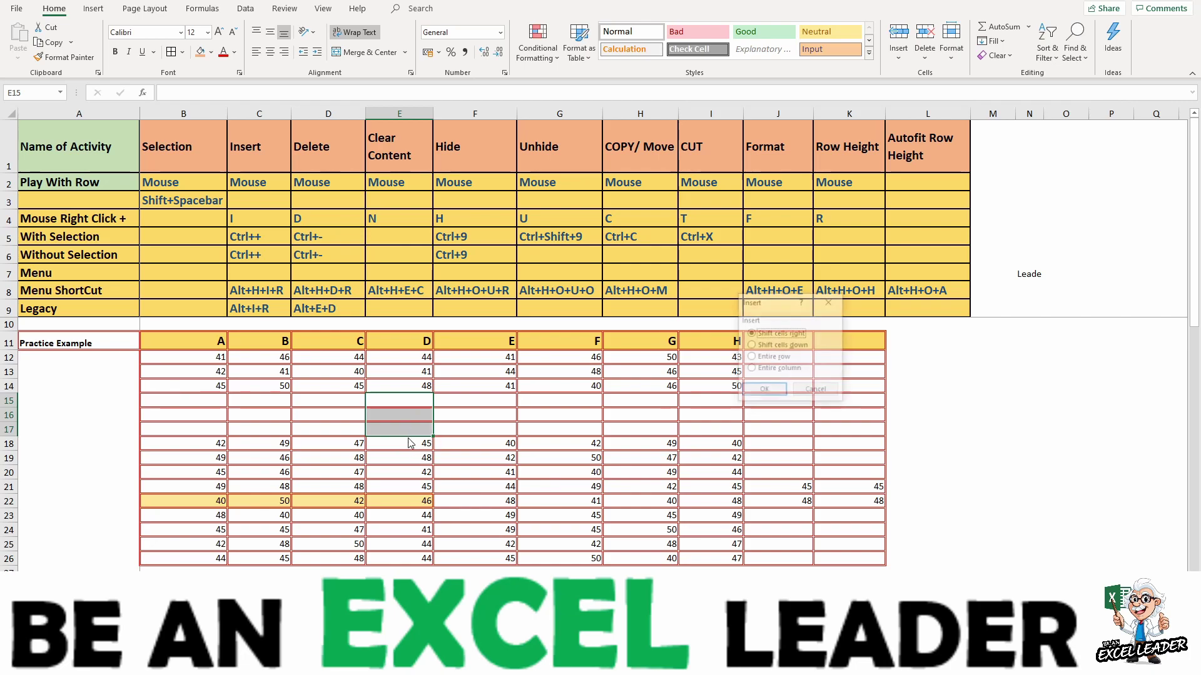
{"action": "key", "text": "Down"}
{"action": "key", "text": "Down"}
{"action": "key", "text": "Return"}
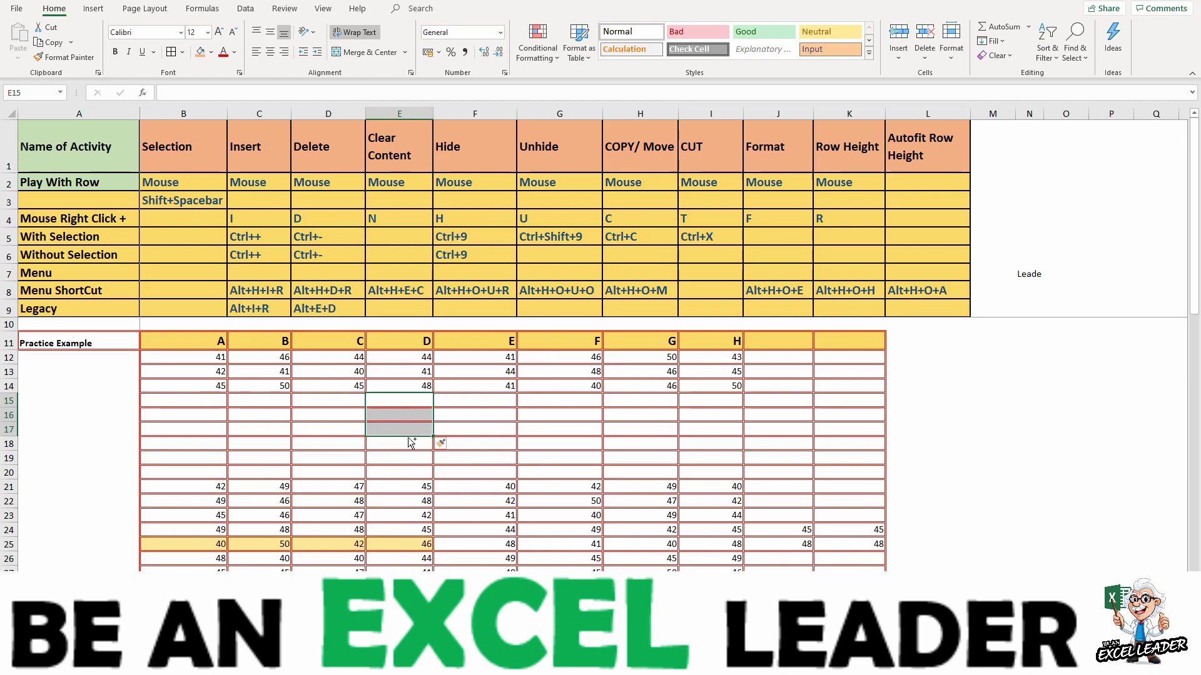
{"action": "key", "text": "ctrl+z"}
{"action": "key", "text": "ctrl+z"}
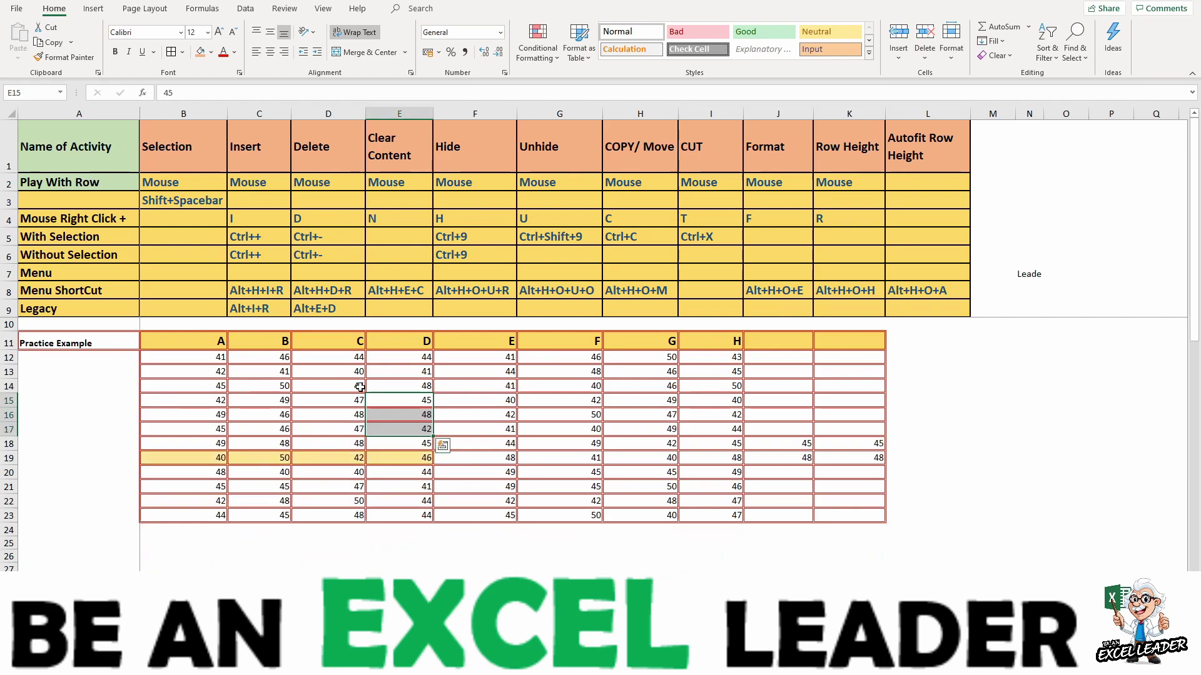
Step: Insert two blank sheet rows above row 17, one at a time, from cell E17
{"action": "left_click", "coordinate": [258, 279]}
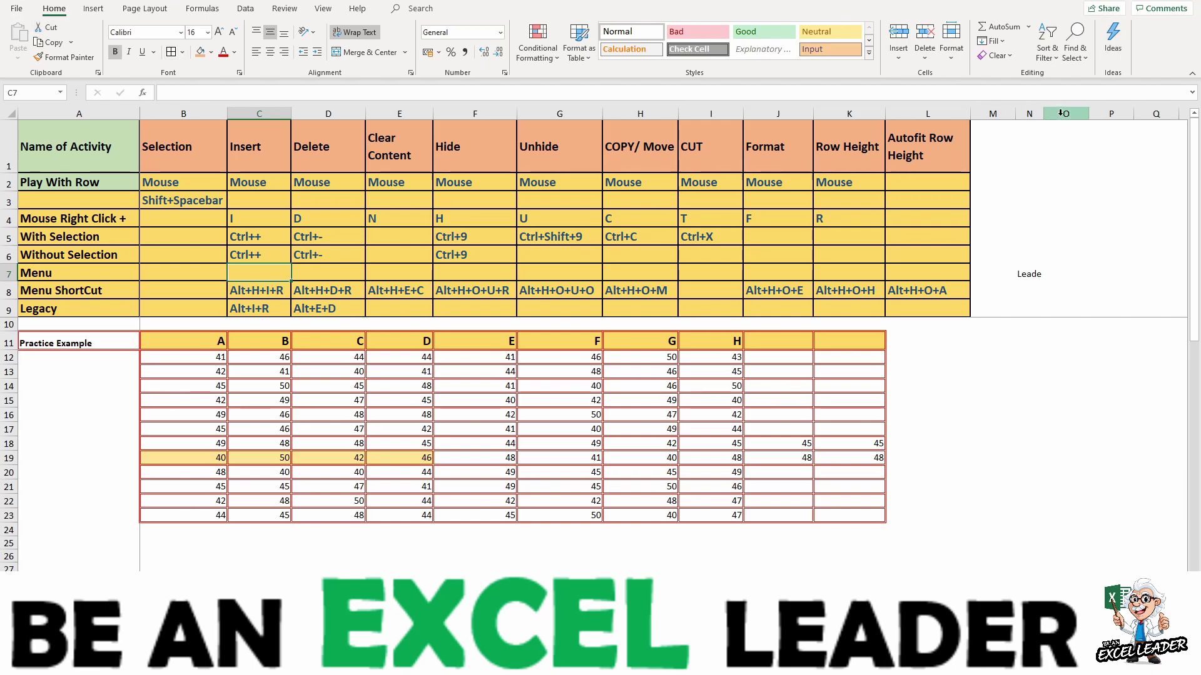
{"action": "left_click", "coordinate": [411, 431]}
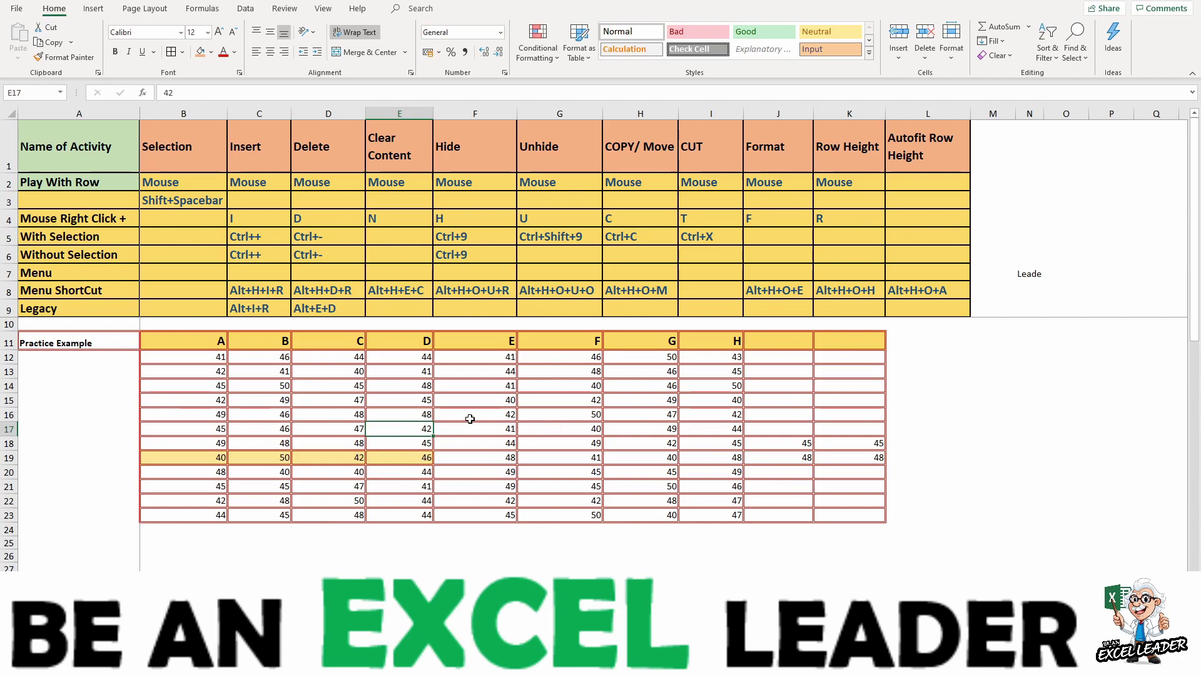
{"action": "left_click", "coordinate": [903, 62]}
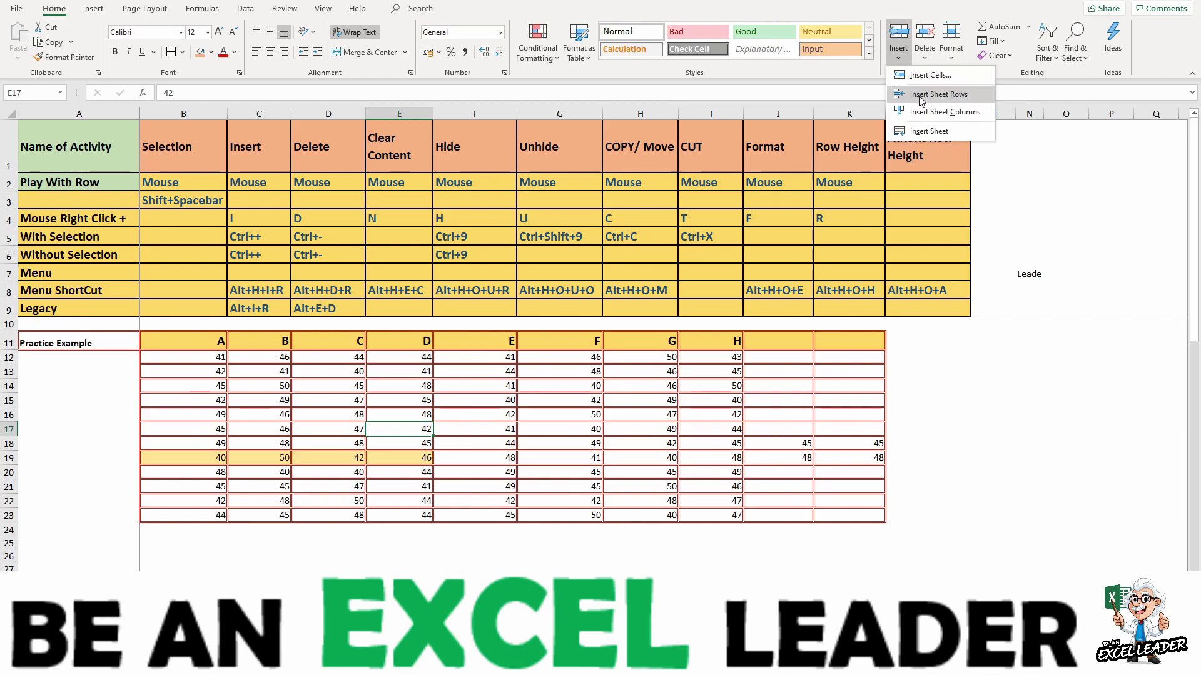
{"action": "left_click", "coordinate": [922, 95]}
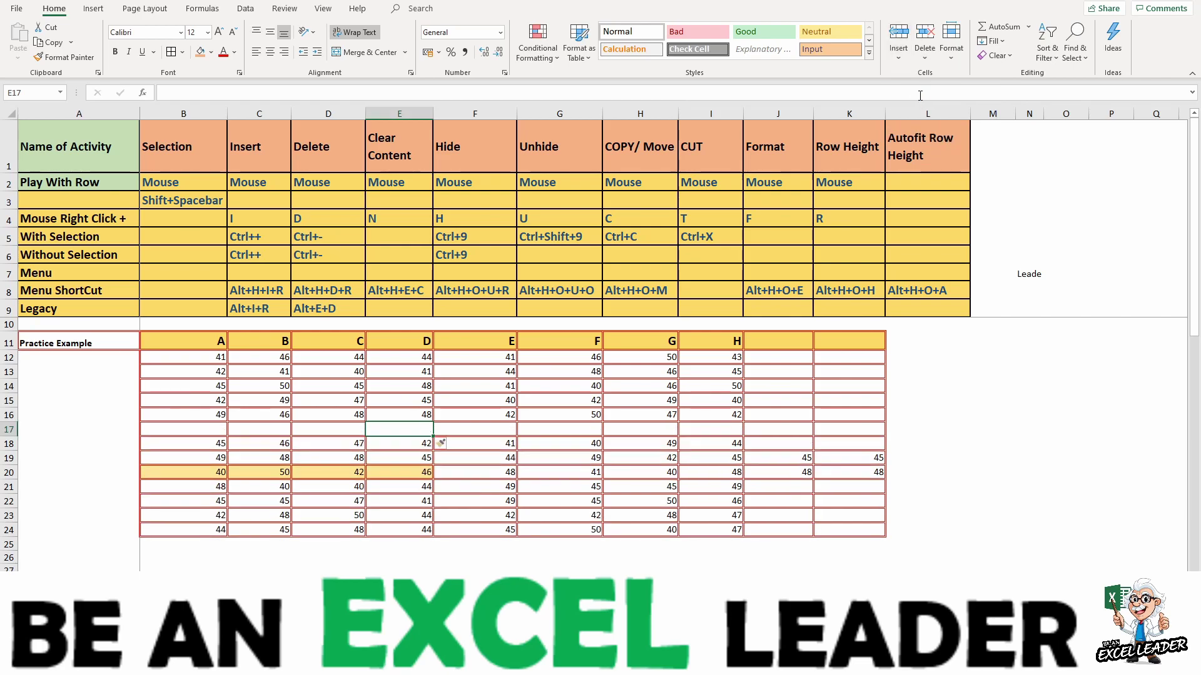
{"action": "left_click", "coordinate": [898, 56]}
{"action": "left_click", "coordinate": [924, 97]}
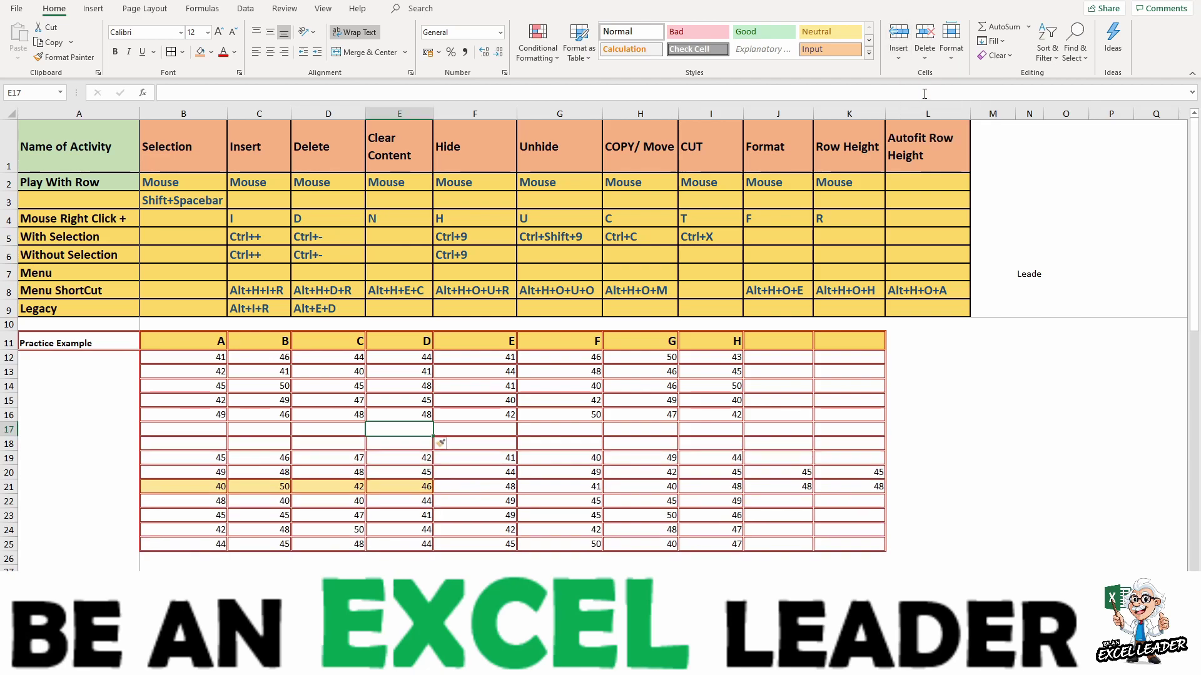
Step: Insert a third blank sheet row above row 17 from cell E17 and undo all three row insertions
{"action": "left_click", "coordinate": [899, 55]}
{"action": "left_click", "coordinate": [913, 97]}
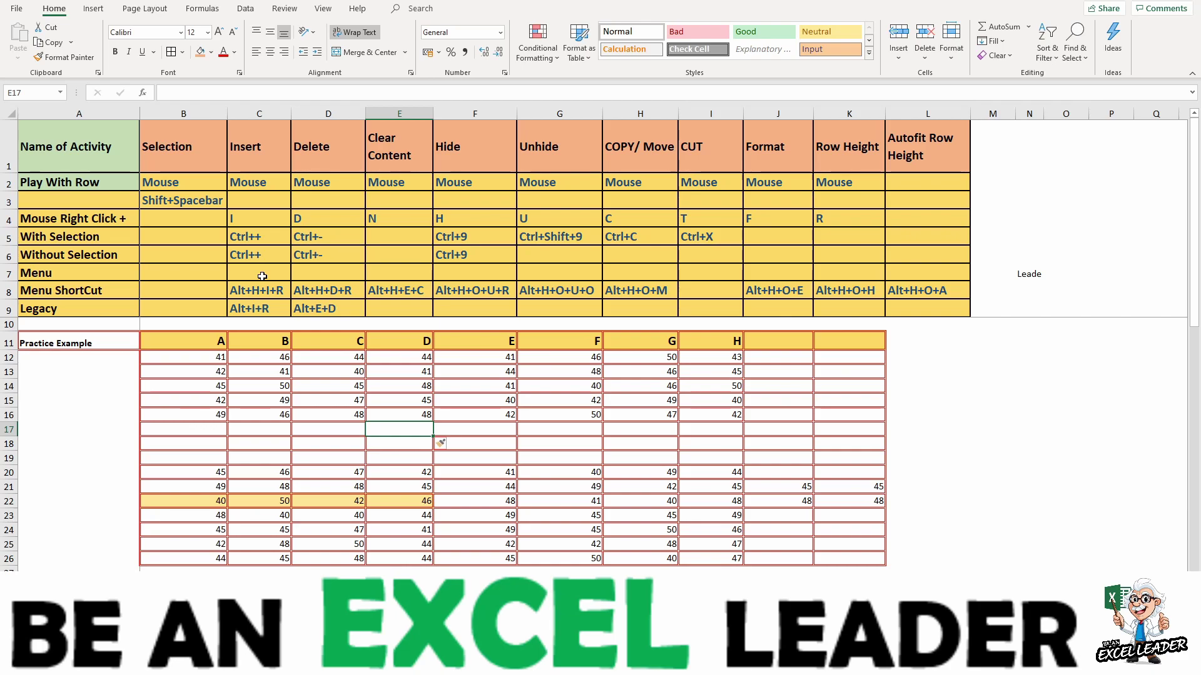
{"action": "key", "text": "ctrl+z"}
{"action": "key", "text": "ctrl+z"}
{"action": "key", "text": "ctrl+z"}
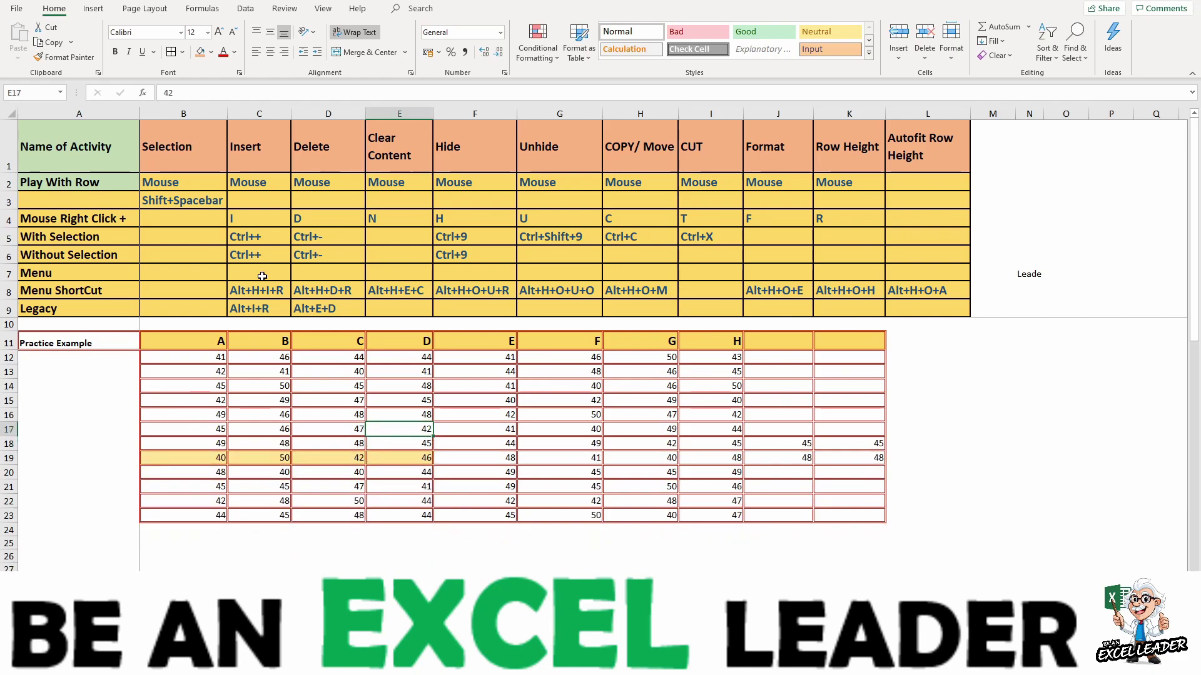
Step: Insert three blank sheet rows above row 17, one at a time, from cell E17
{"action": "key", "text": "alt+h"}
{"action": "key", "text": "i"}
{"action": "key", "text": "r"}
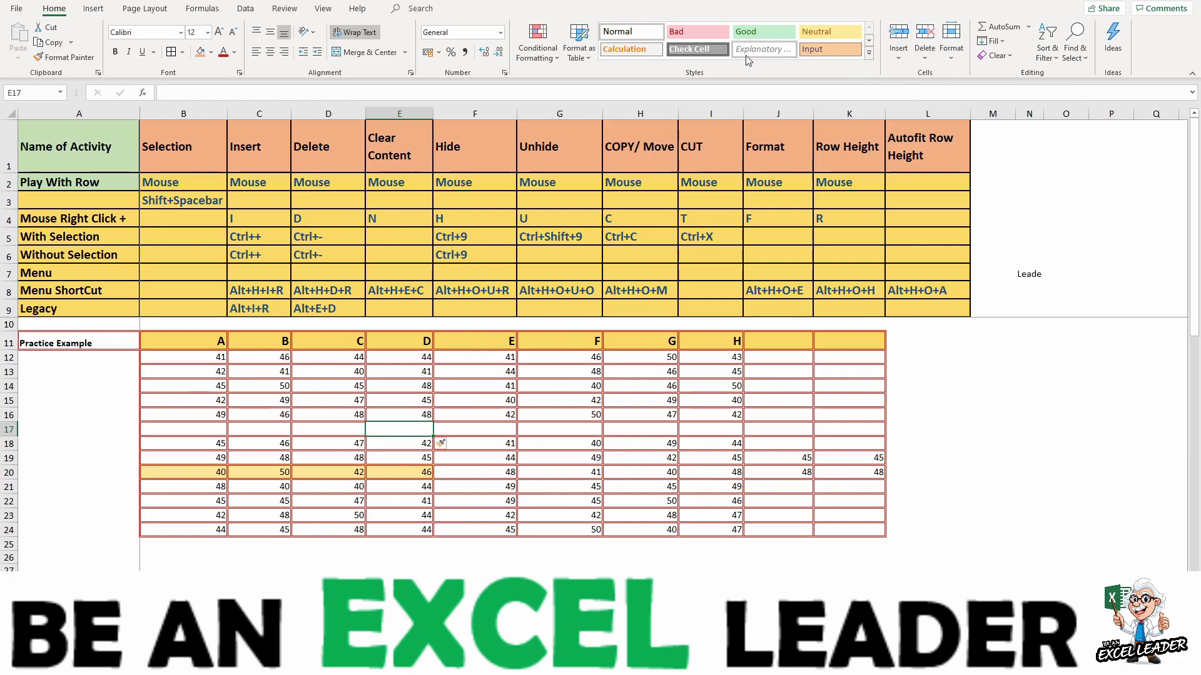
{"action": "left_click", "coordinate": [898, 60]}
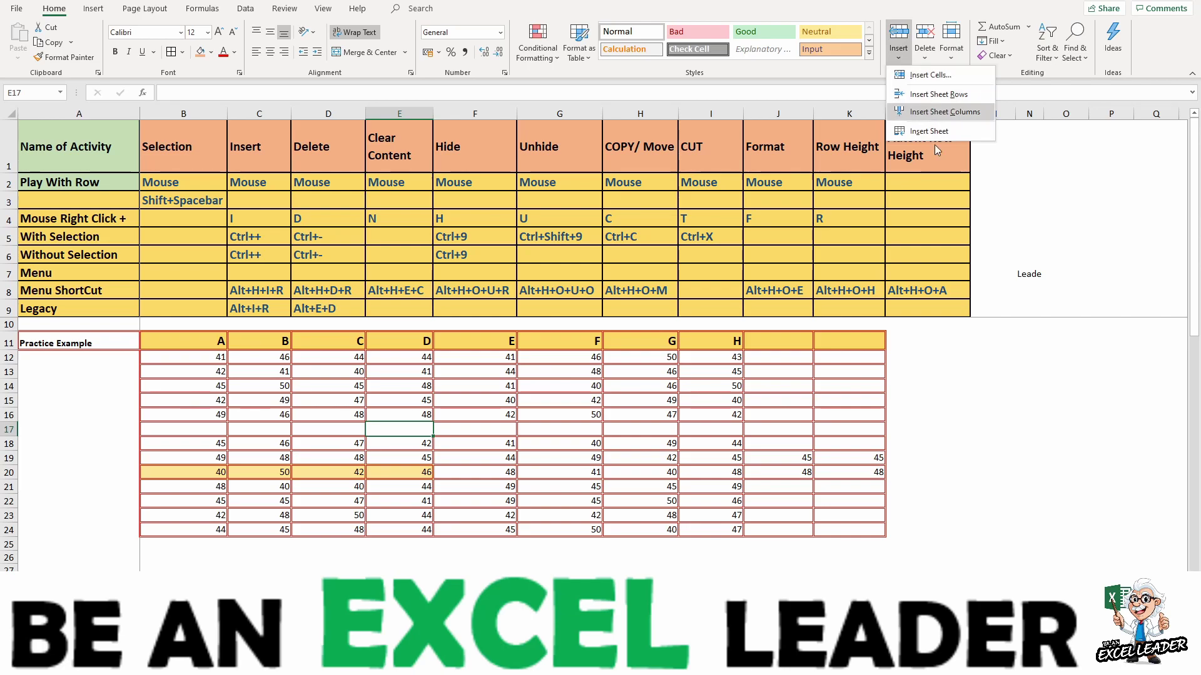
{"action": "key", "text": "Escape"}
{"action": "key", "text": "alt+h"}
{"action": "key", "text": "i"}
{"action": "key", "text": "r"}
{"action": "key", "text": "alt+h"}
{"action": "key", "text": "i"}
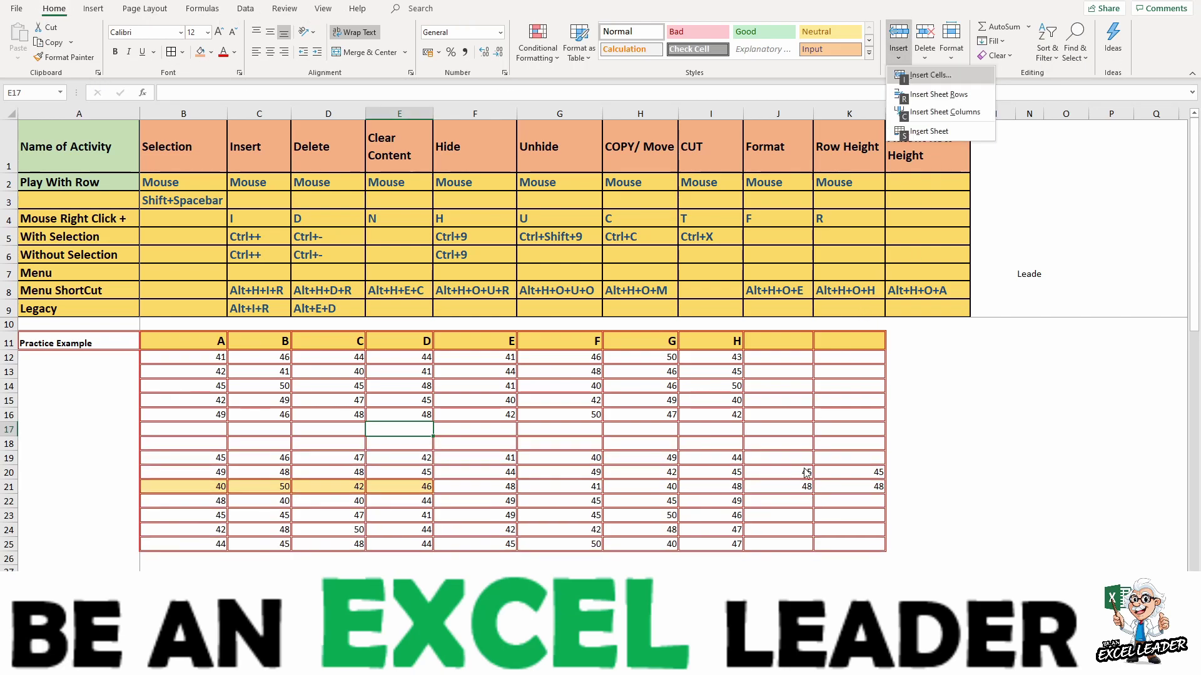
{"action": "key", "text": "r"}
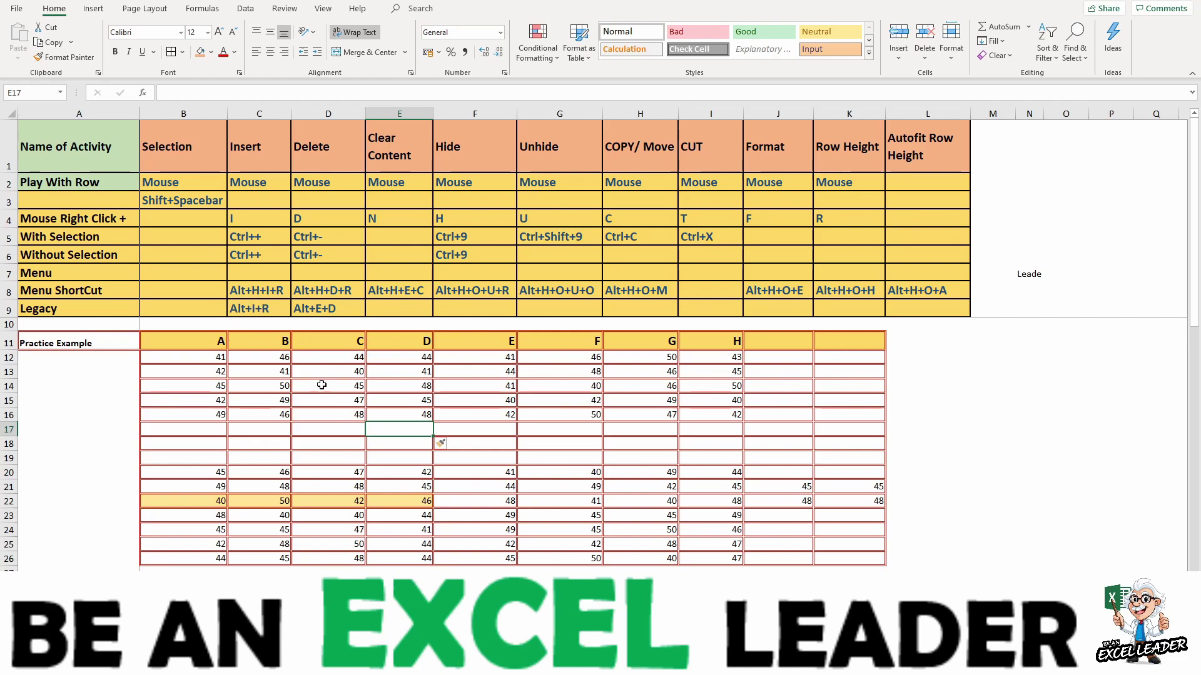
Step: Insert two blank sheet rows above the highlighted row, one from E22 and one from E23, and undo both insertions
{"action": "left_click", "coordinate": [373, 498]}
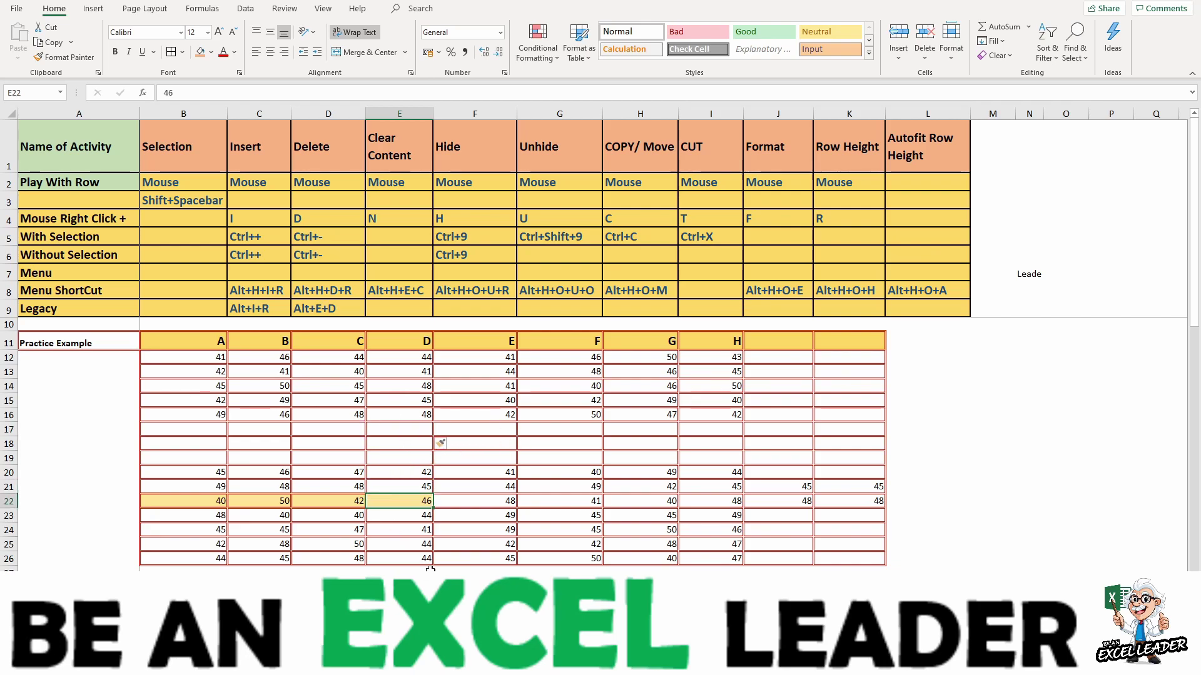
{"action": "key", "text": "alt+h"}
{"action": "key", "text": "i"}
{"action": "key", "text": "r"}
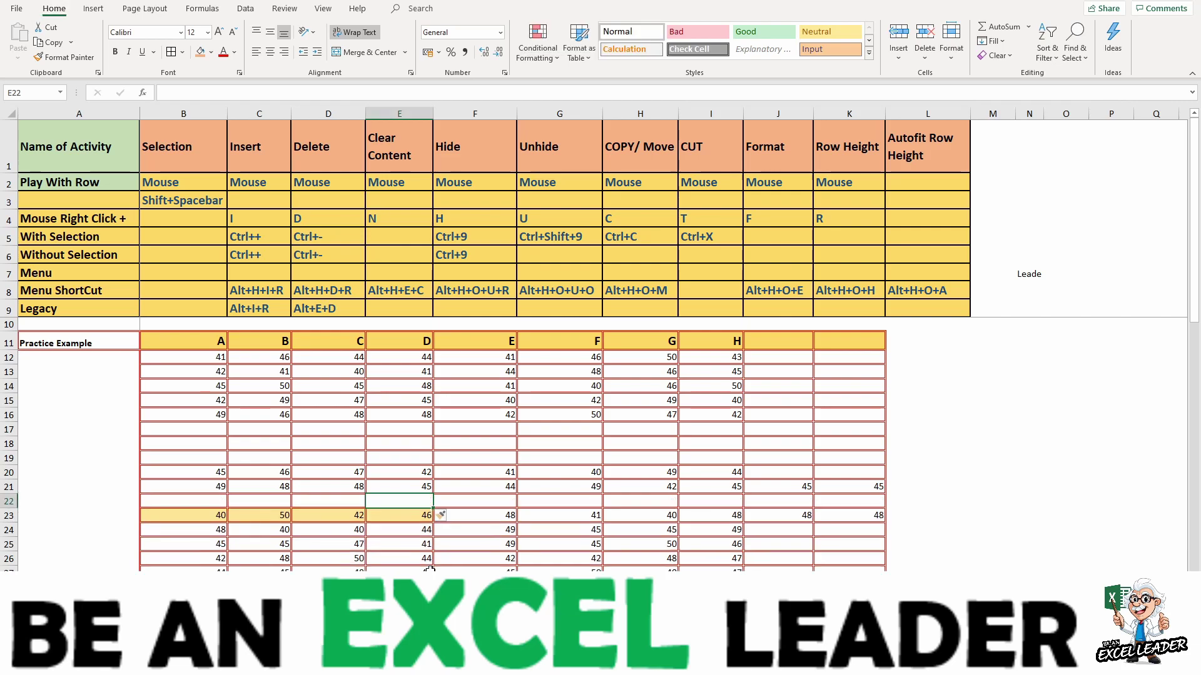
{"action": "left_click", "coordinate": [405, 515]}
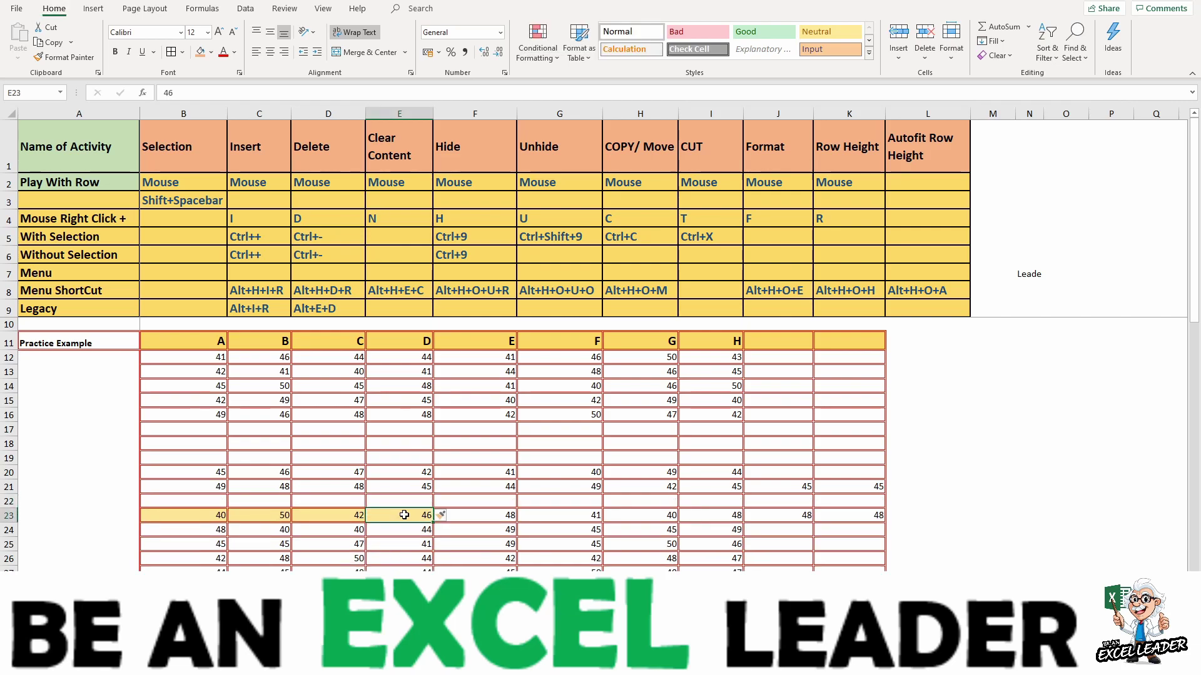
{"action": "key", "text": "alt+h"}
{"action": "key", "text": "i"}
{"action": "key", "text": "r"}
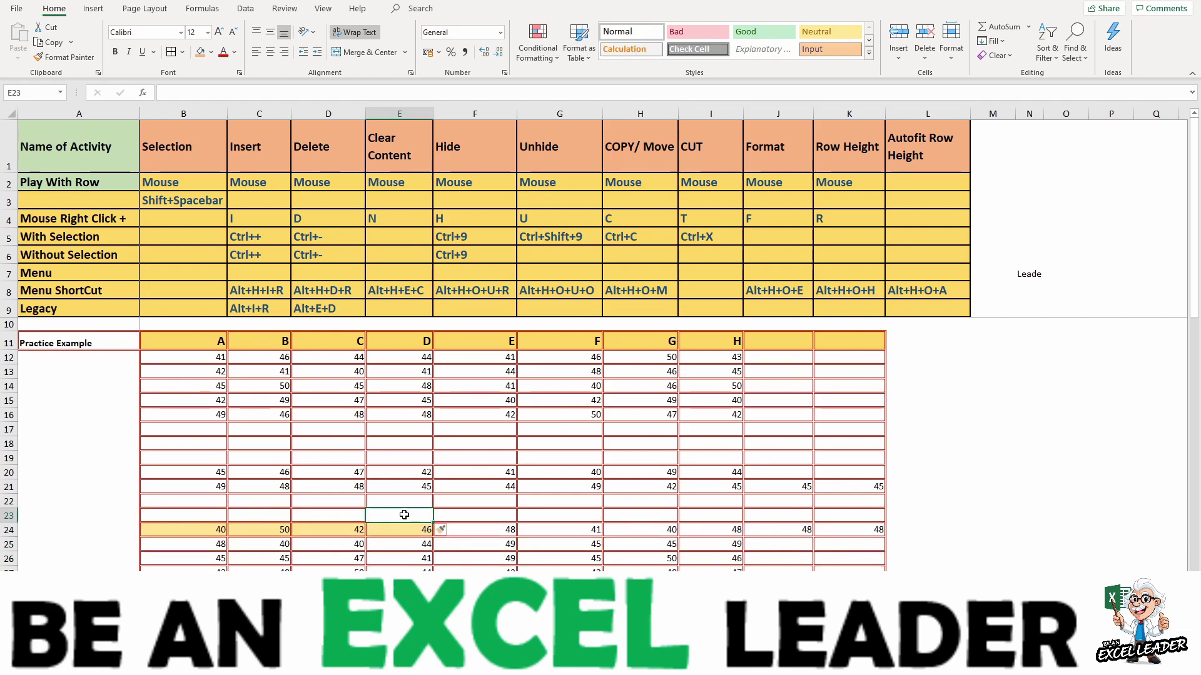
{"action": "key", "text": "ctrl+z"}
{"action": "key", "text": "ctrl+z"}
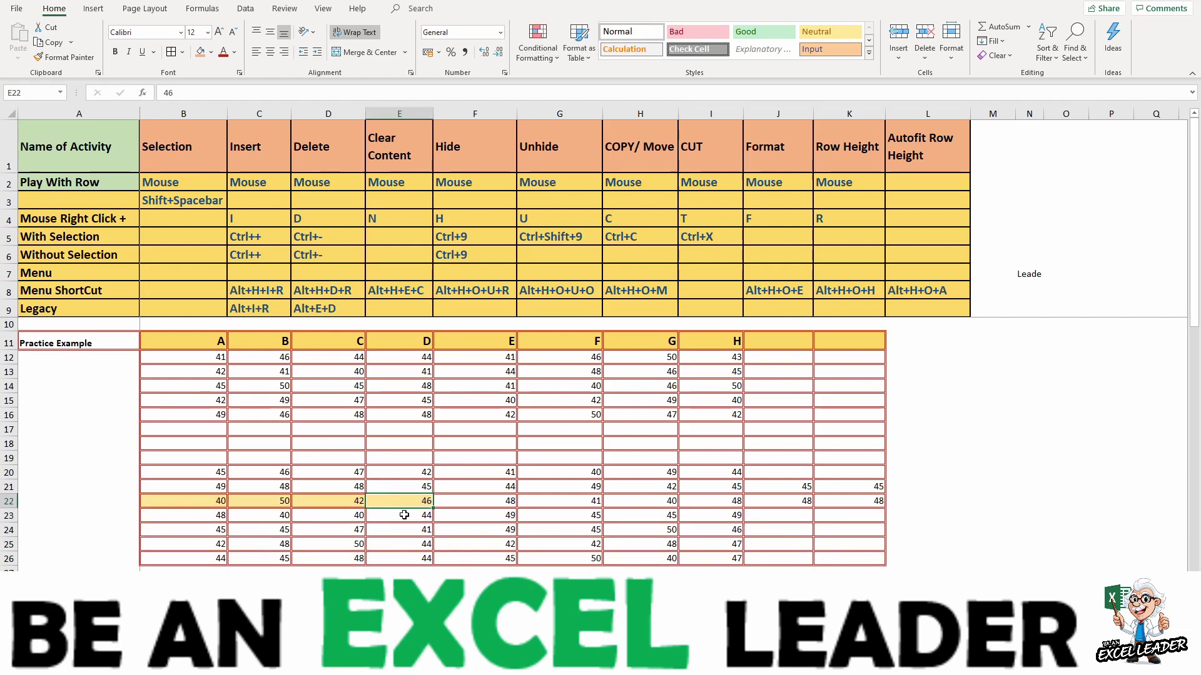
Step: Select the entire blank rows 17 to 19 from cells E17 to E19 and delete them
{"action": "left_click_drag", "start_coordinate": [415, 430], "coordinate": [412, 466]}
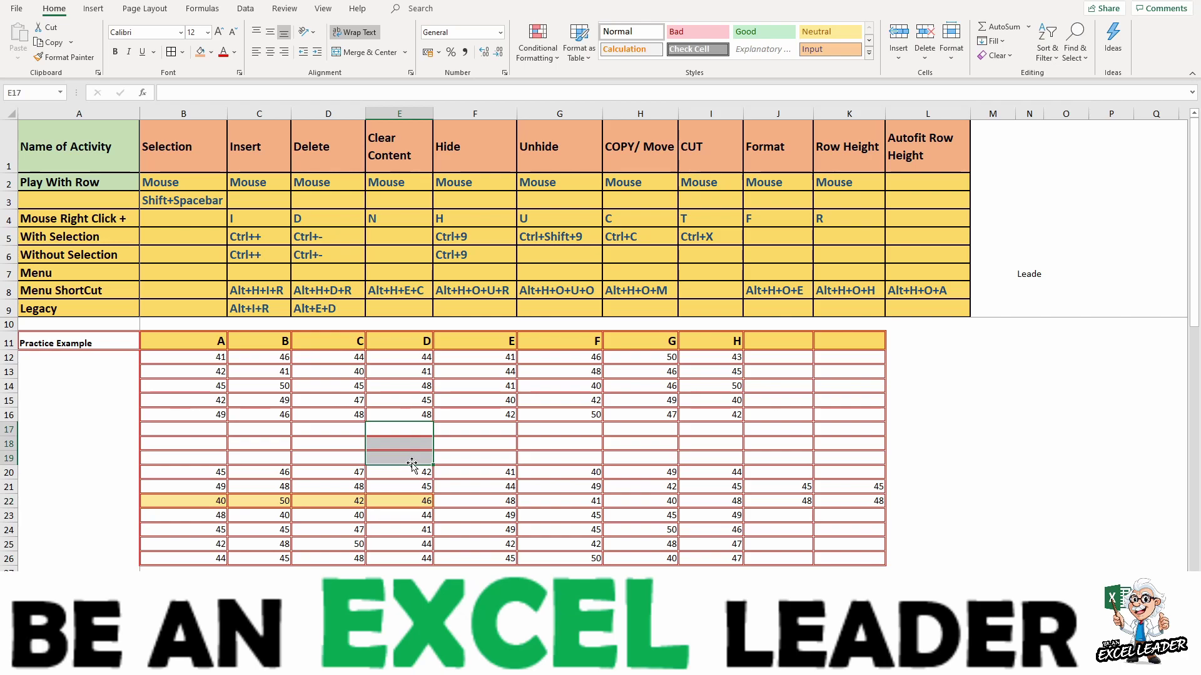
{"action": "key", "text": "shift+space"}
{"action": "key", "text": "ctrl+minus"}
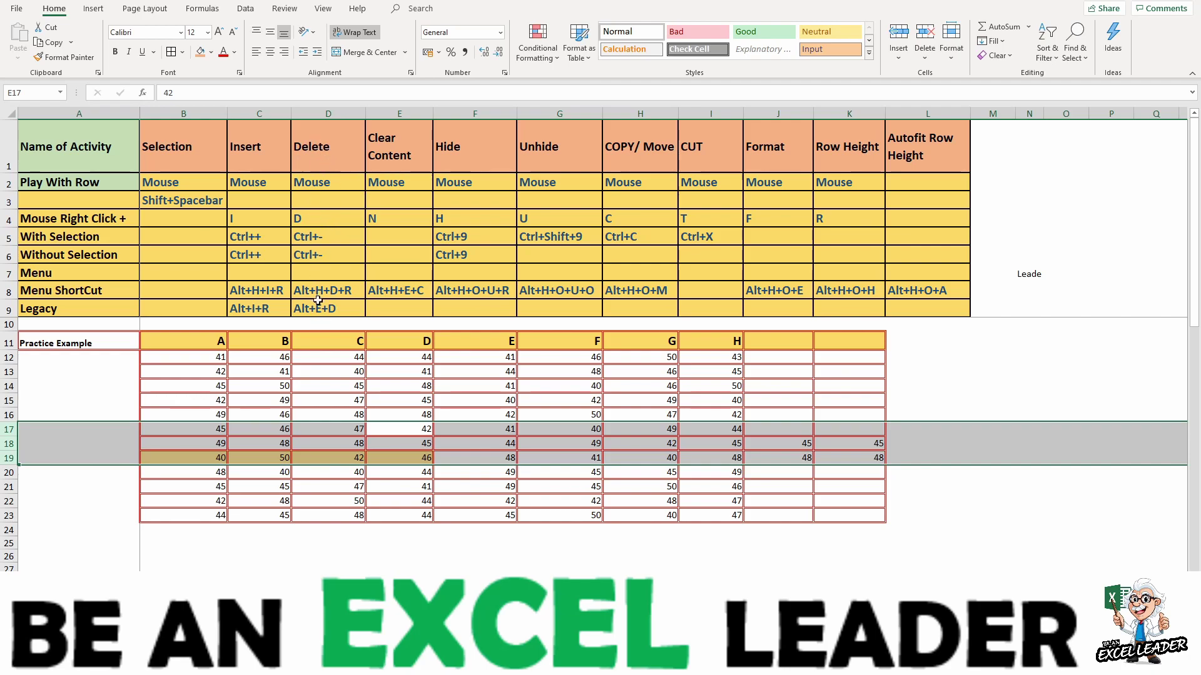
Step: Delete the highlighted row 19 and the row 18 above it, and undo both row deletions
{"action": "left_click", "coordinate": [9, 456]}
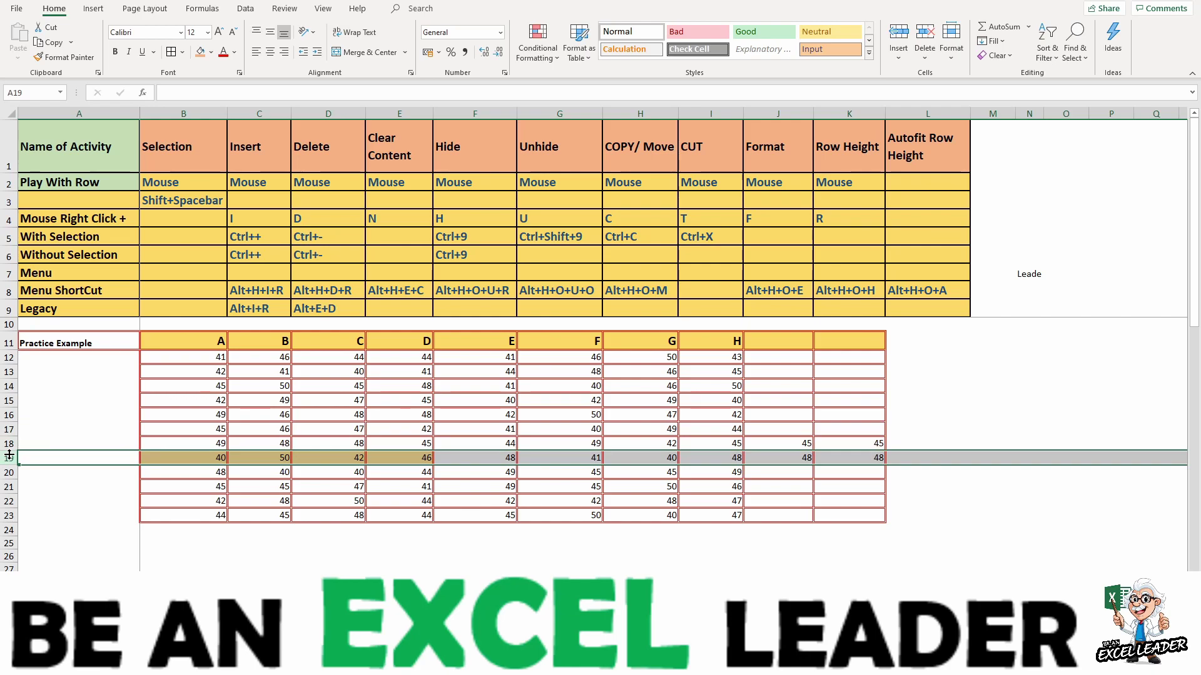
{"action": "right_click", "coordinate": [6, 457]}
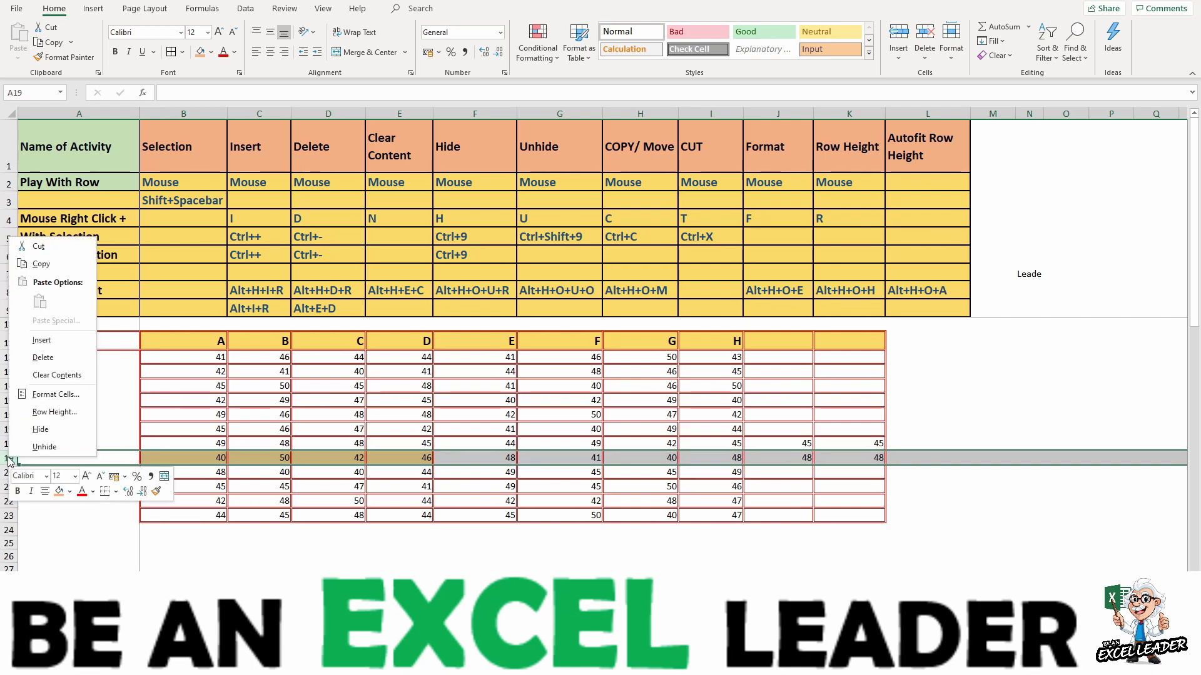
{"action": "left_click", "coordinate": [49, 360]}
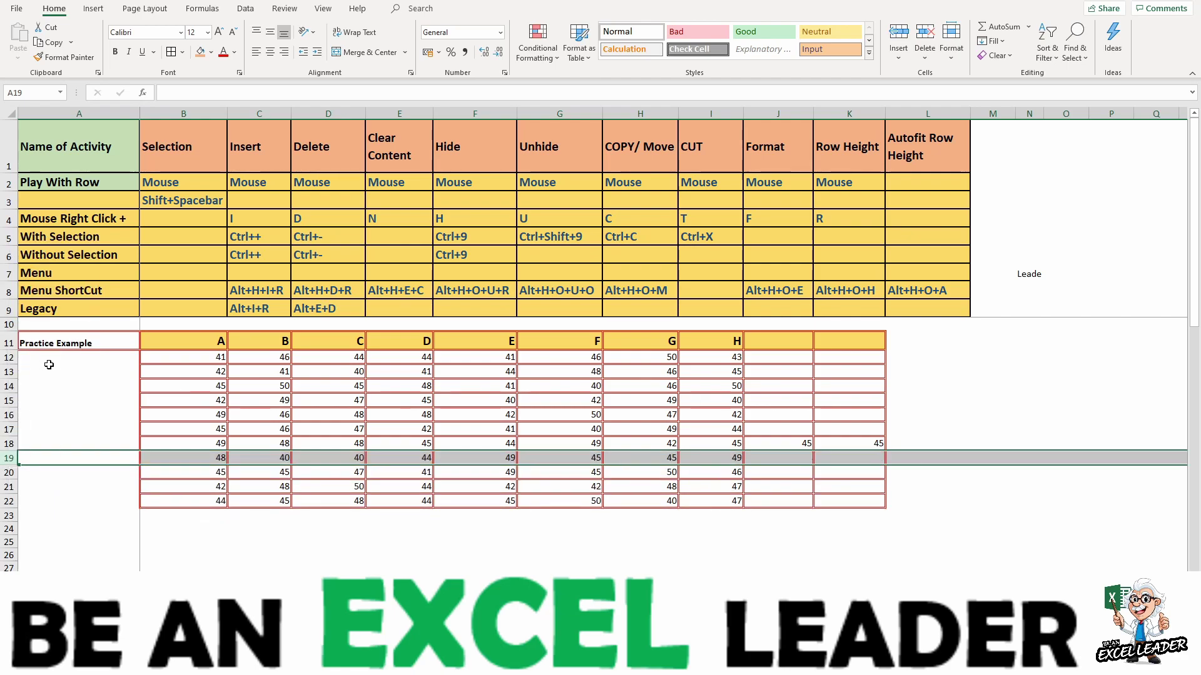
{"action": "right_click", "coordinate": [49, 364]}
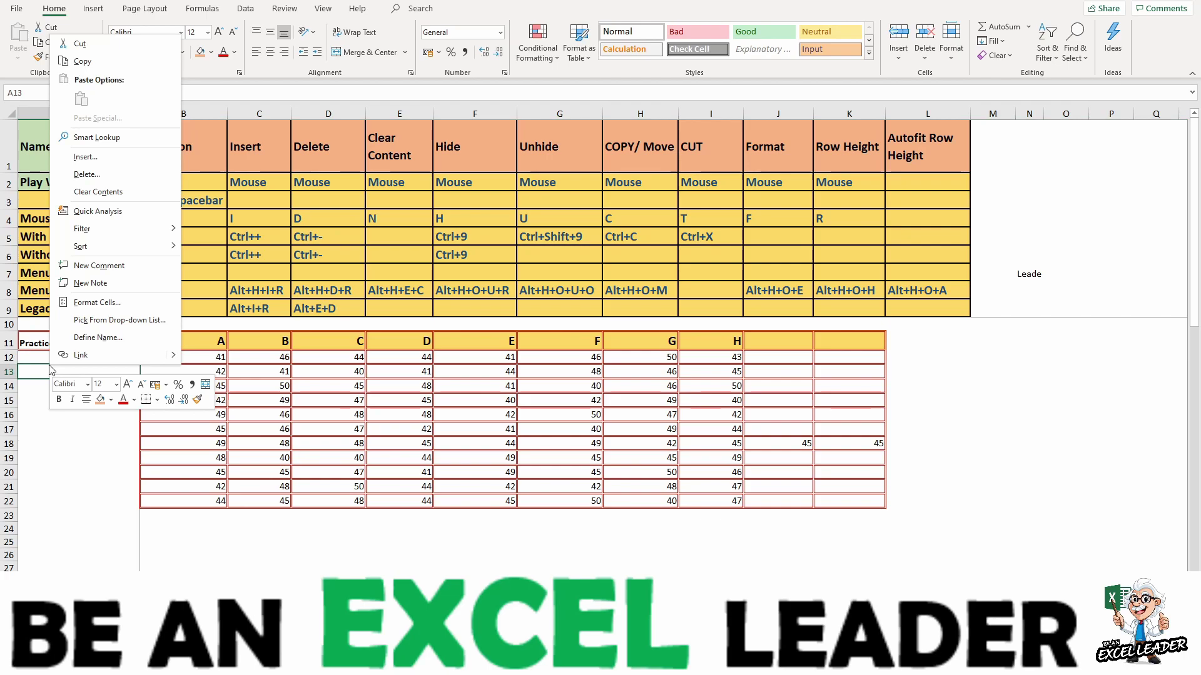
{"action": "key", "text": "Escape"}
{"action": "left_click", "coordinate": [9, 400]}
{"action": "right_click", "coordinate": [9, 443]}
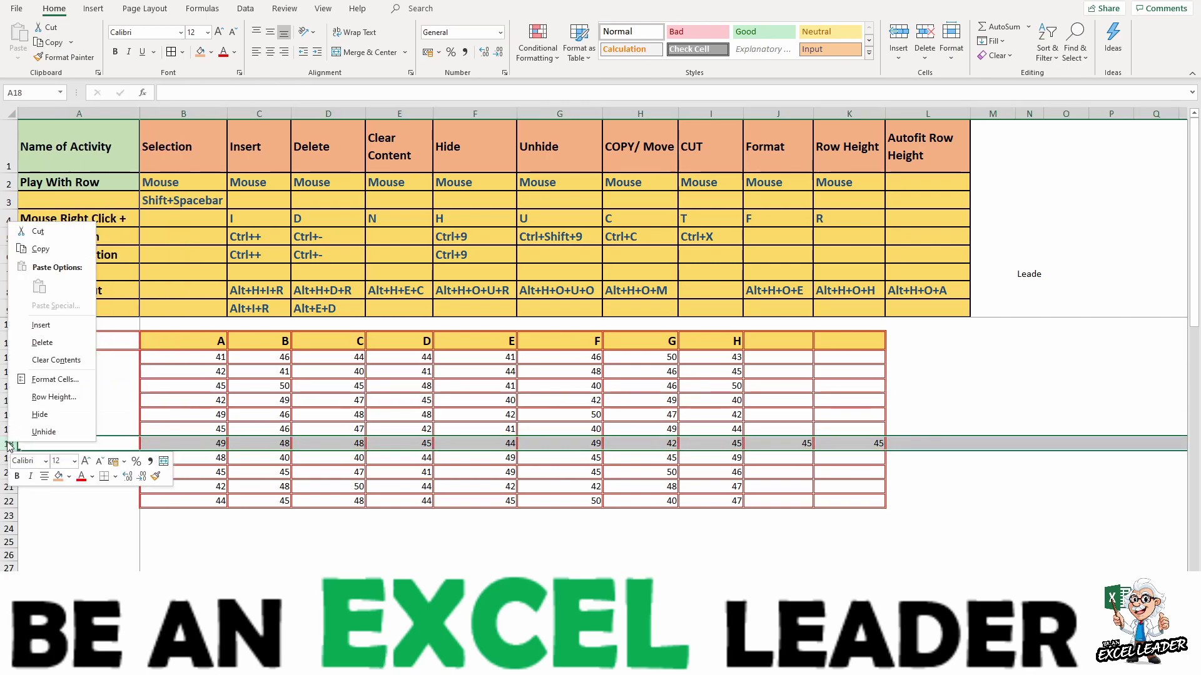
{"action": "left_click", "coordinate": [42, 343]}
{"action": "key", "text": "ctrl+z"}
{"action": "key", "text": "ctrl+z"}
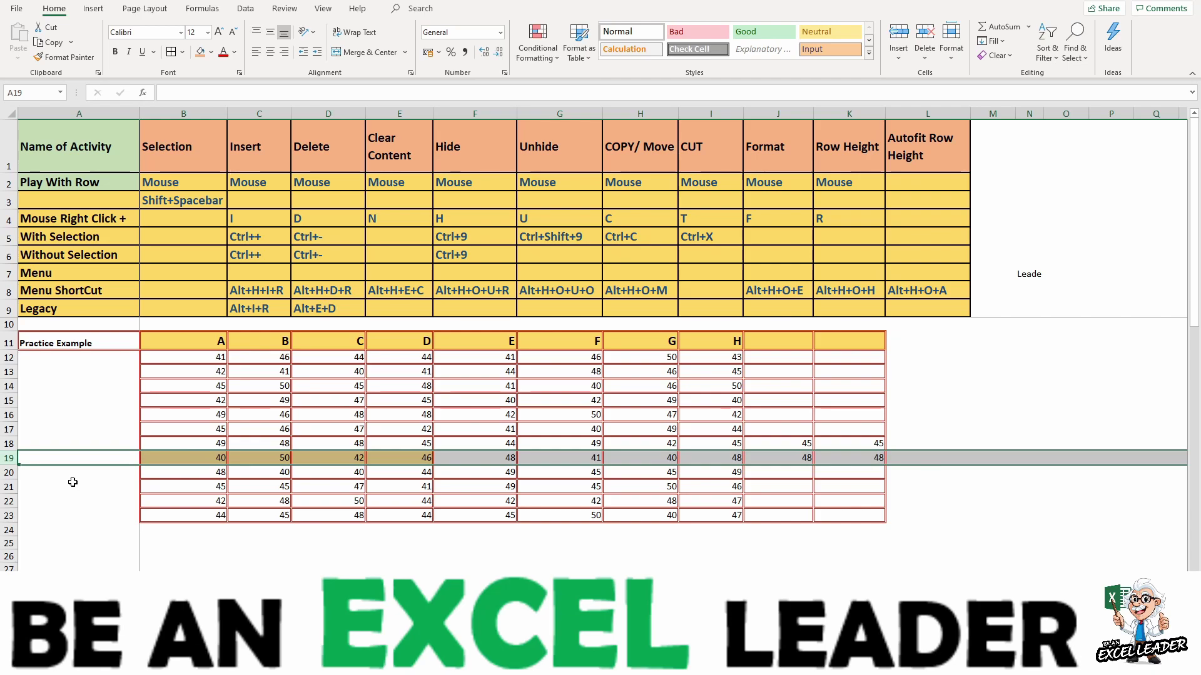
Step: Delete row 19 twice in succession with the row header's Delete command and undo both deletions
{"action": "right_click", "coordinate": [7, 457]}
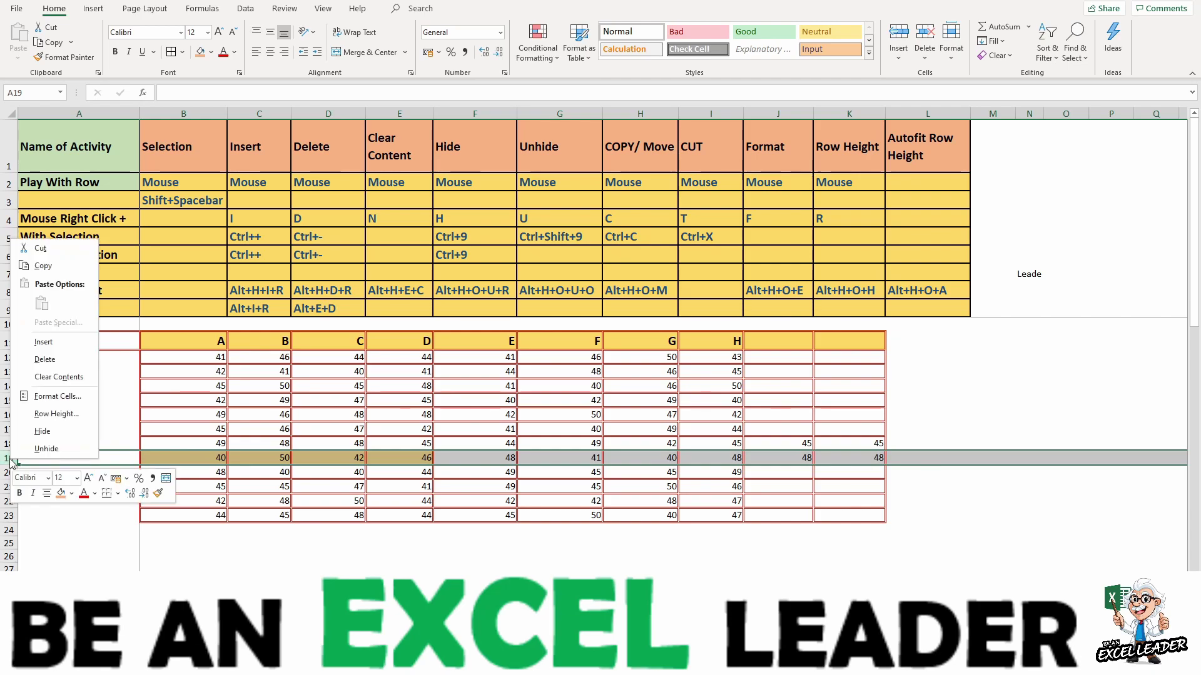
{"action": "key", "text": "d"}
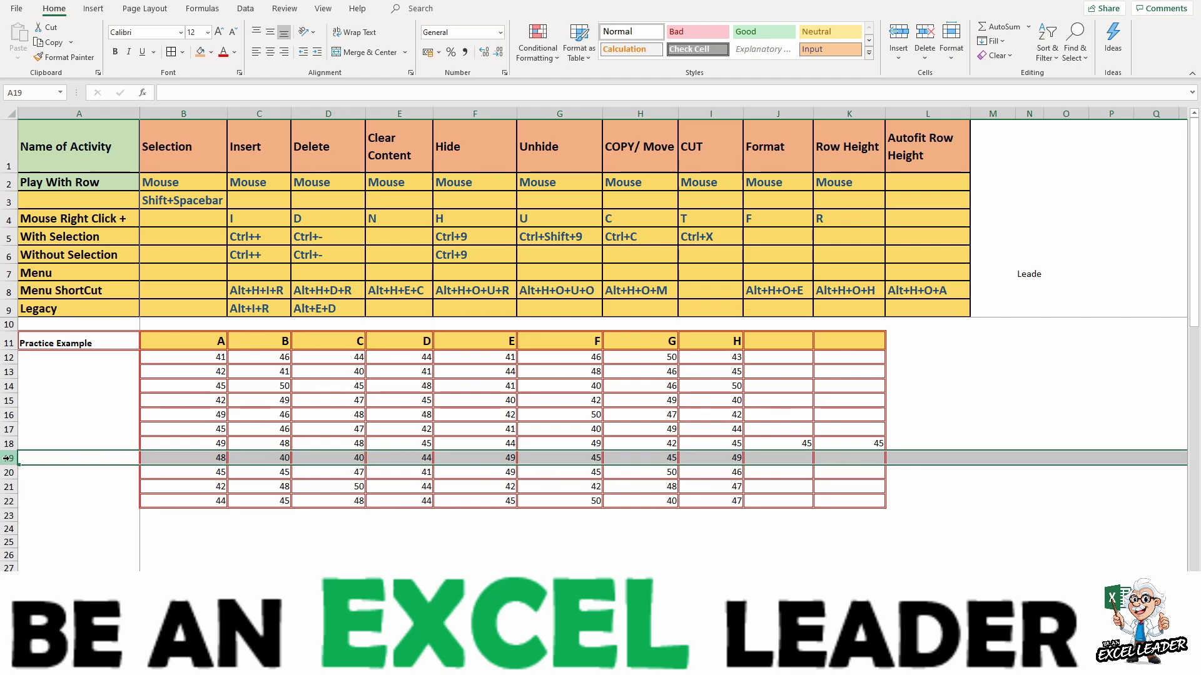
{"action": "right_click", "coordinate": [7, 457]}
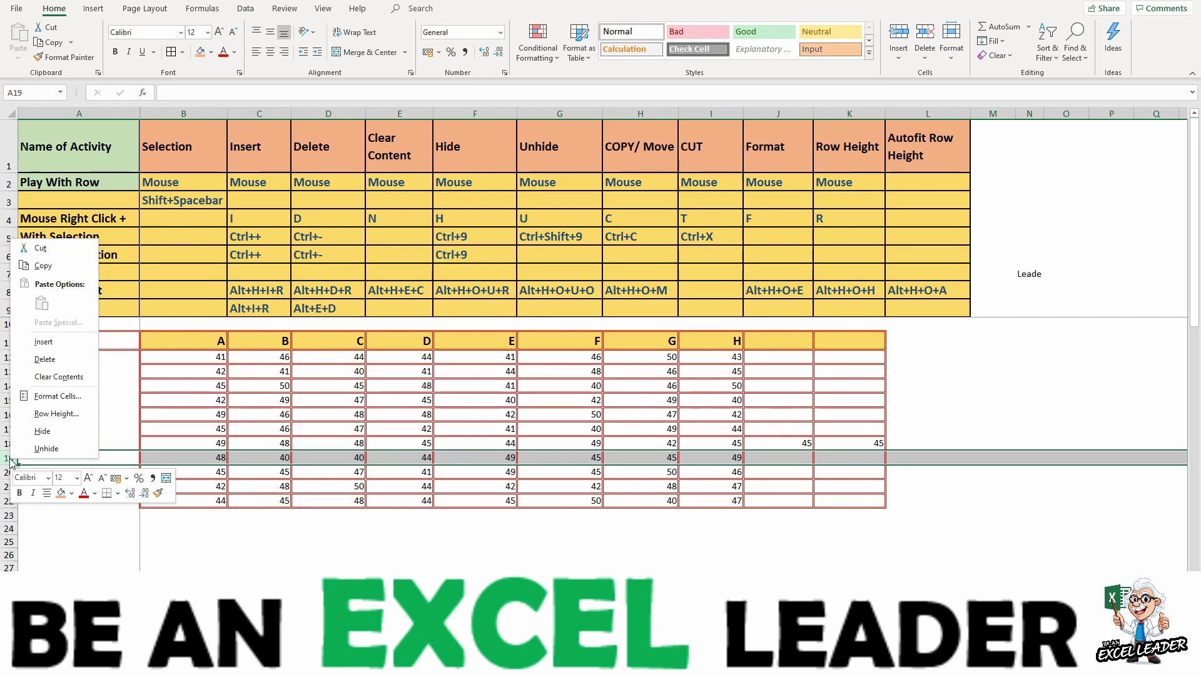
{"action": "key", "text": "d"}
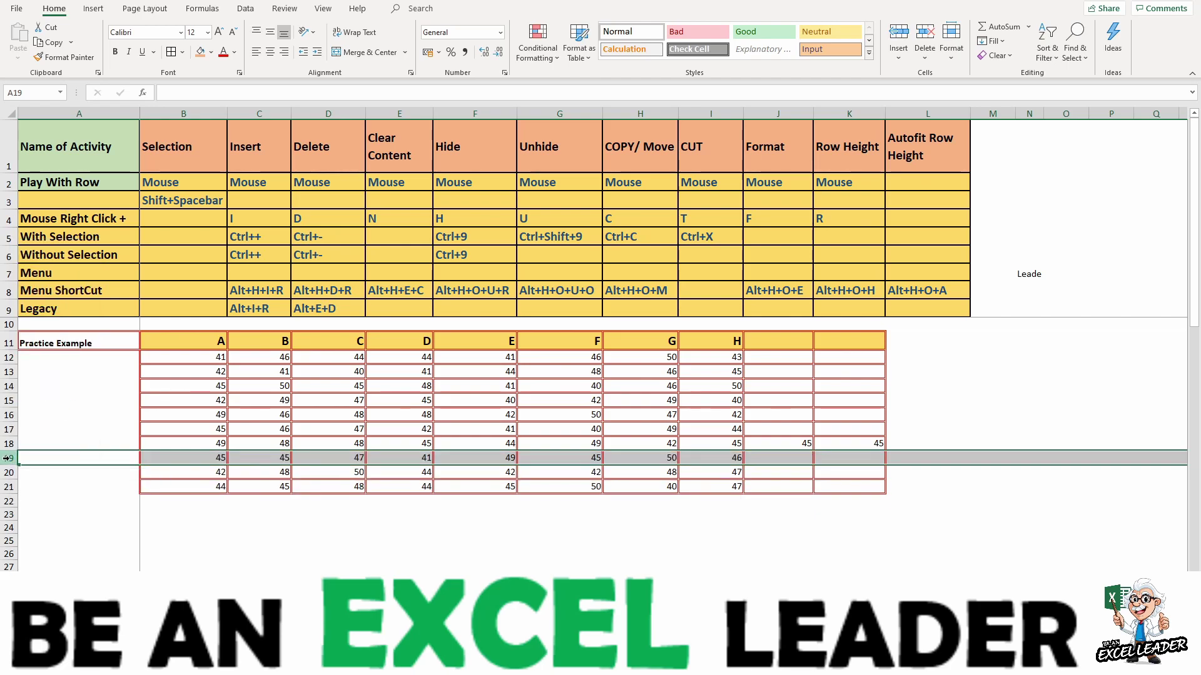
{"action": "key", "text": "ctrl+z"}
{"action": "key", "text": "ctrl+z"}
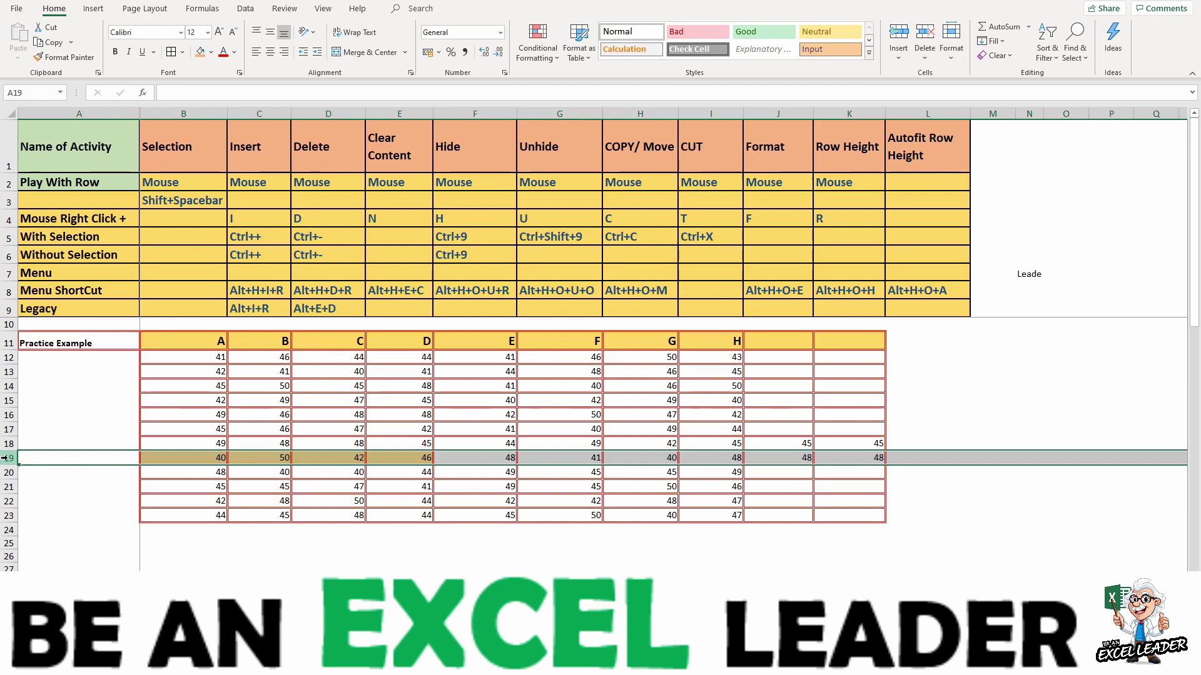
Step: Delete four rows one after another from the row 19 selection and undo all four deletions
{"action": "key", "text": "ctrl+minus"}
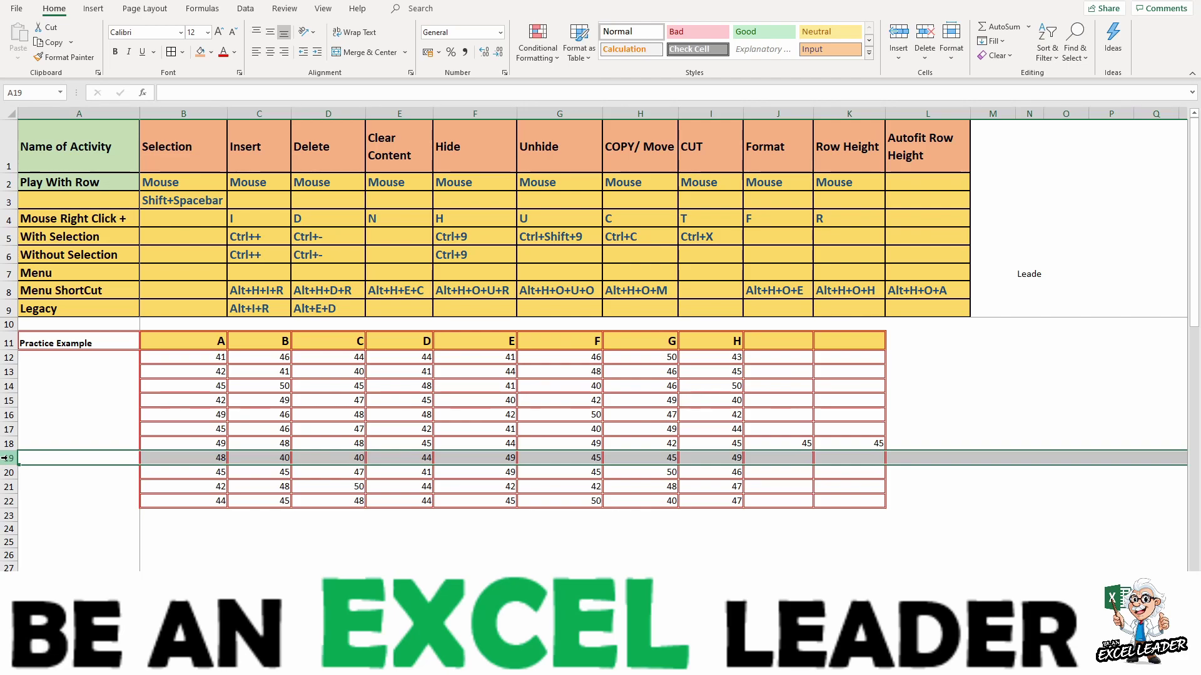
{"action": "key", "text": "ctrl+minus"}
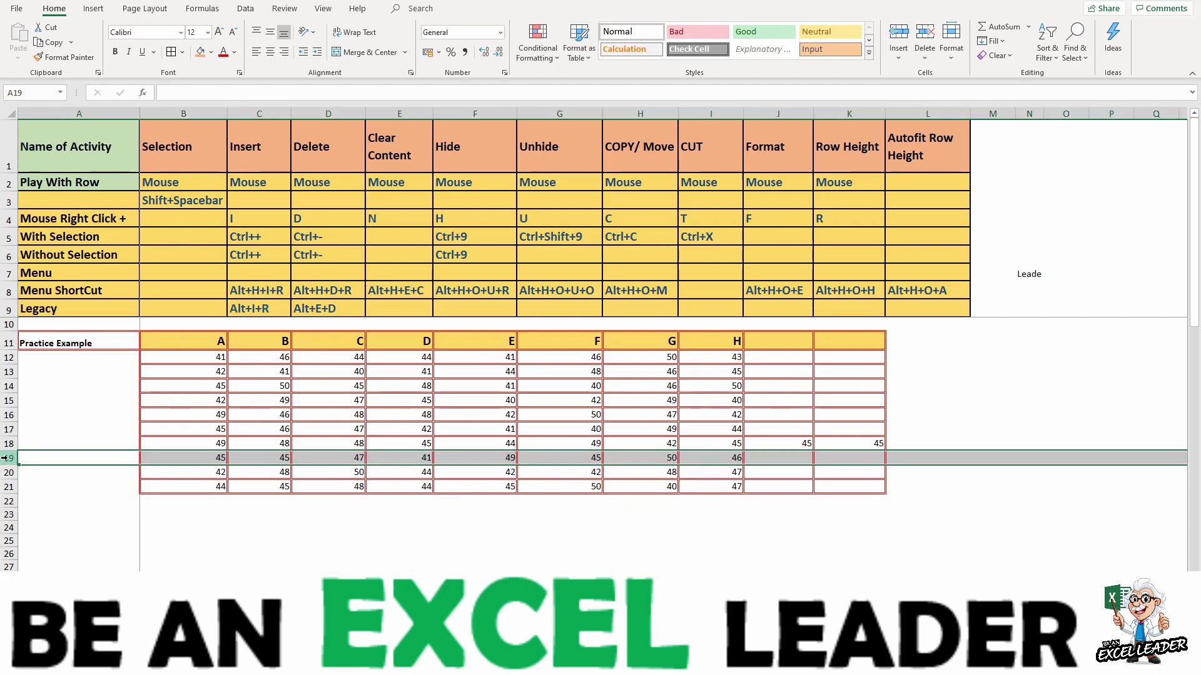
{"action": "key", "text": "ctrl+minus"}
{"action": "key", "text": "ctrl+minus"}
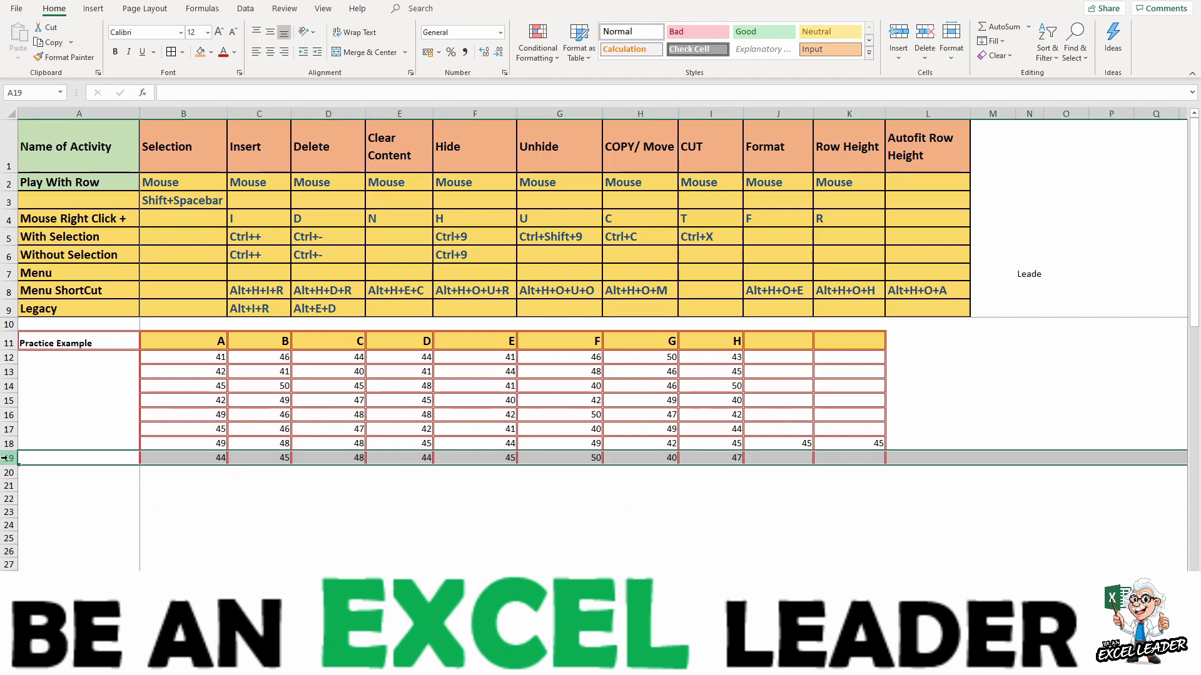
{"action": "key", "text": "ctrl+z"}
{"action": "key", "text": "ctrl+z"}
{"action": "key", "text": "ctrl+z"}
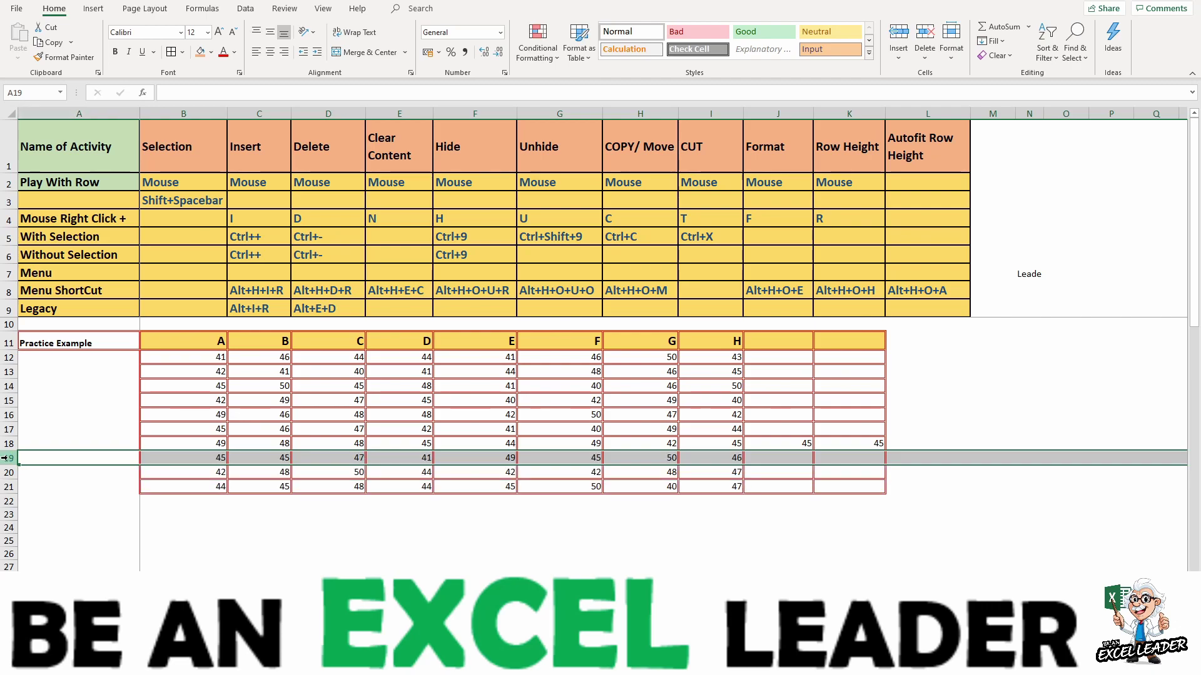
{"action": "key", "text": "ctrl+z"}
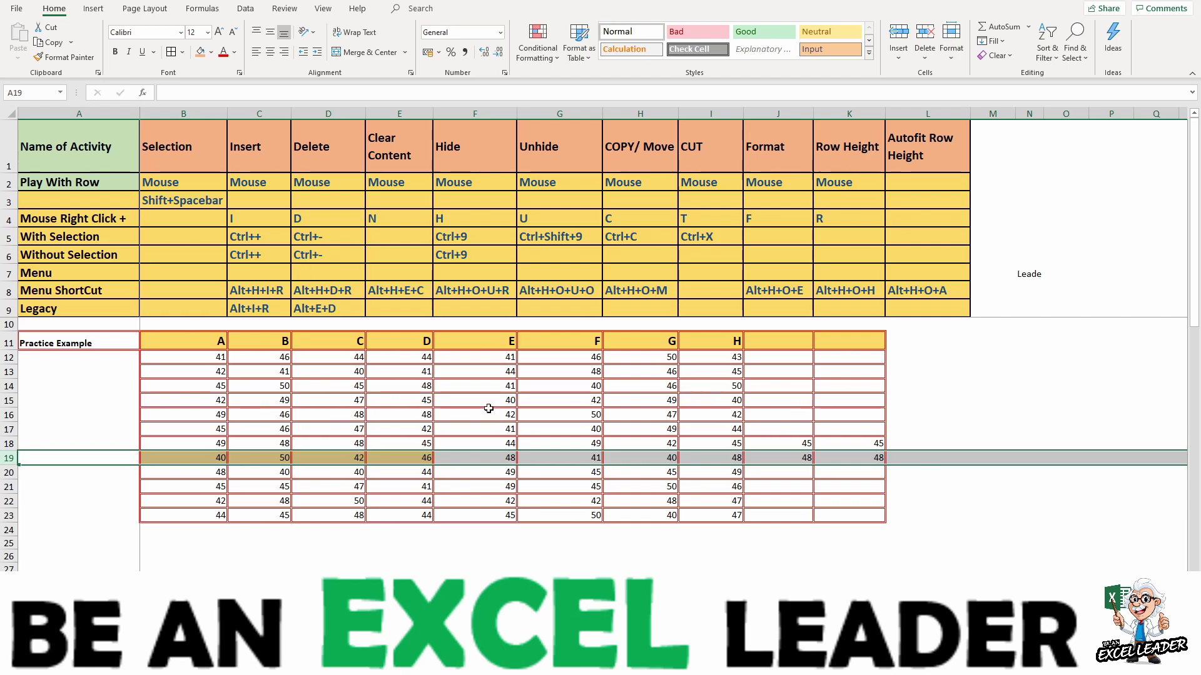
Step: Delete row 15 from the single cell F15 with the Entire row option and undo the deletion
{"action": "left_click", "coordinate": [444, 403]}
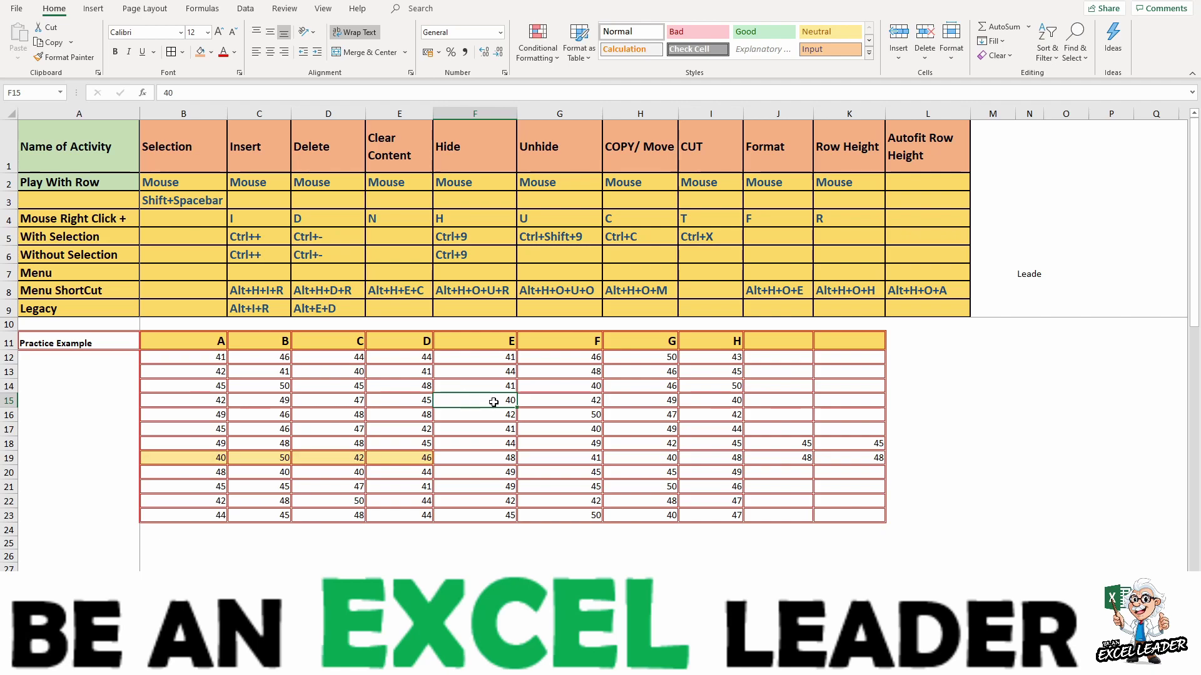
{"action": "key", "text": "ctrl+minus"}
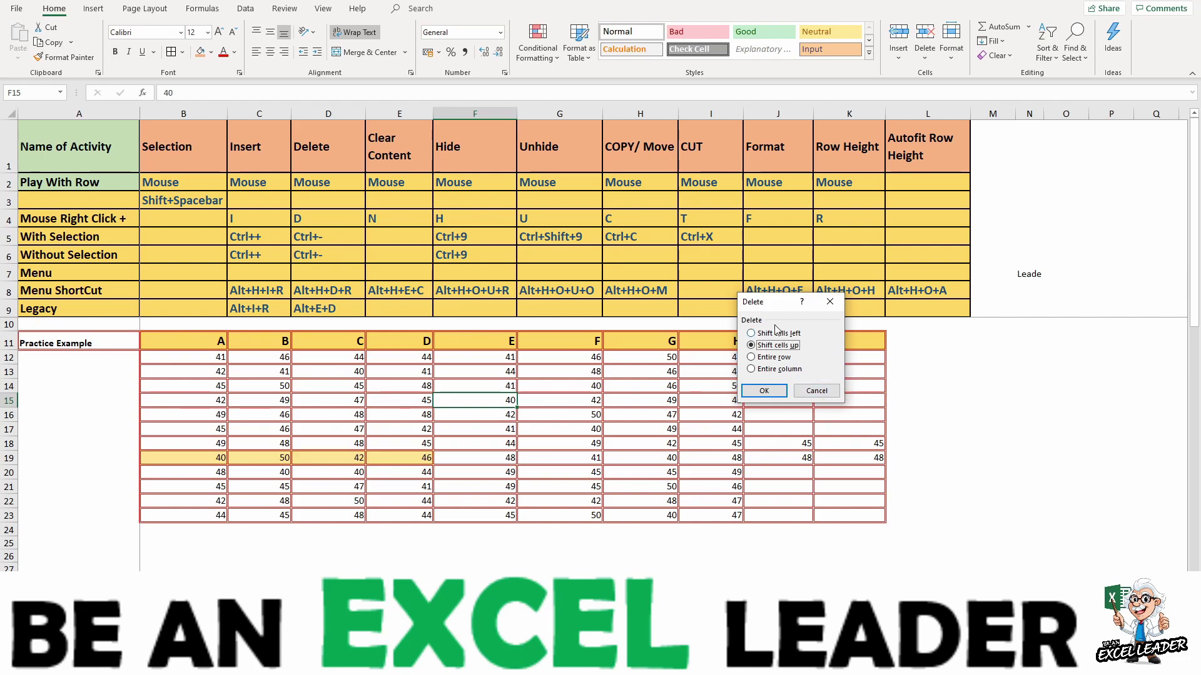
{"action": "left_click", "coordinate": [753, 359]}
{"action": "left_click", "coordinate": [763, 391]}
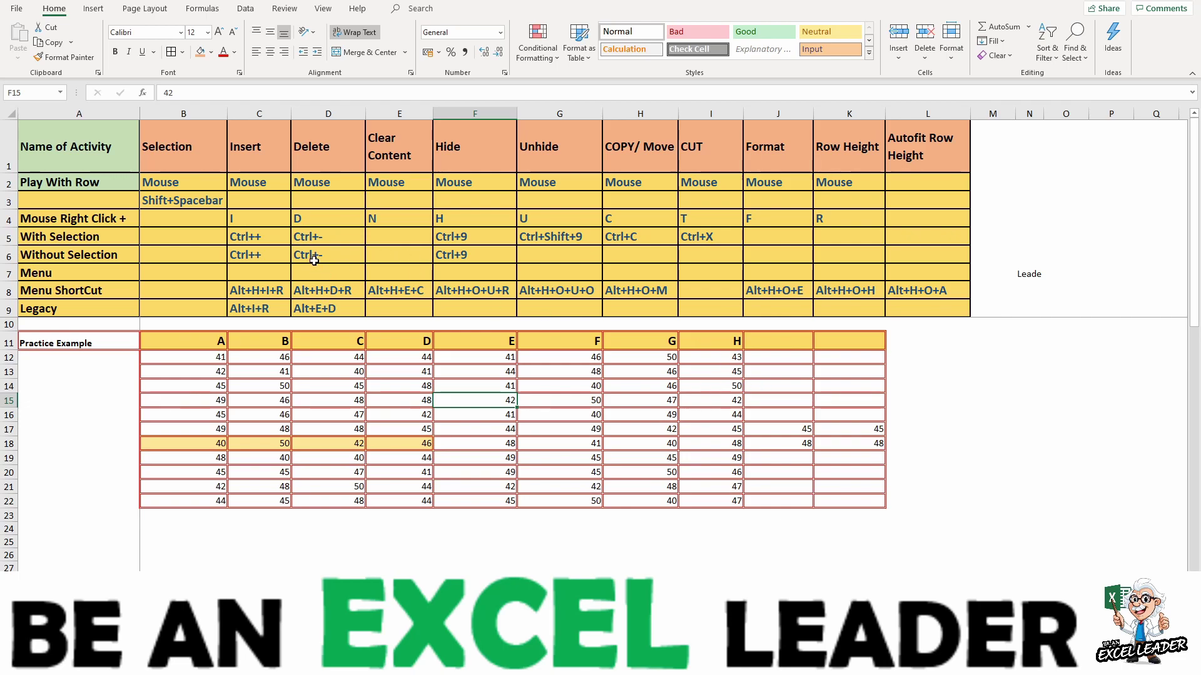
{"action": "key", "text": "ctrl+z"}
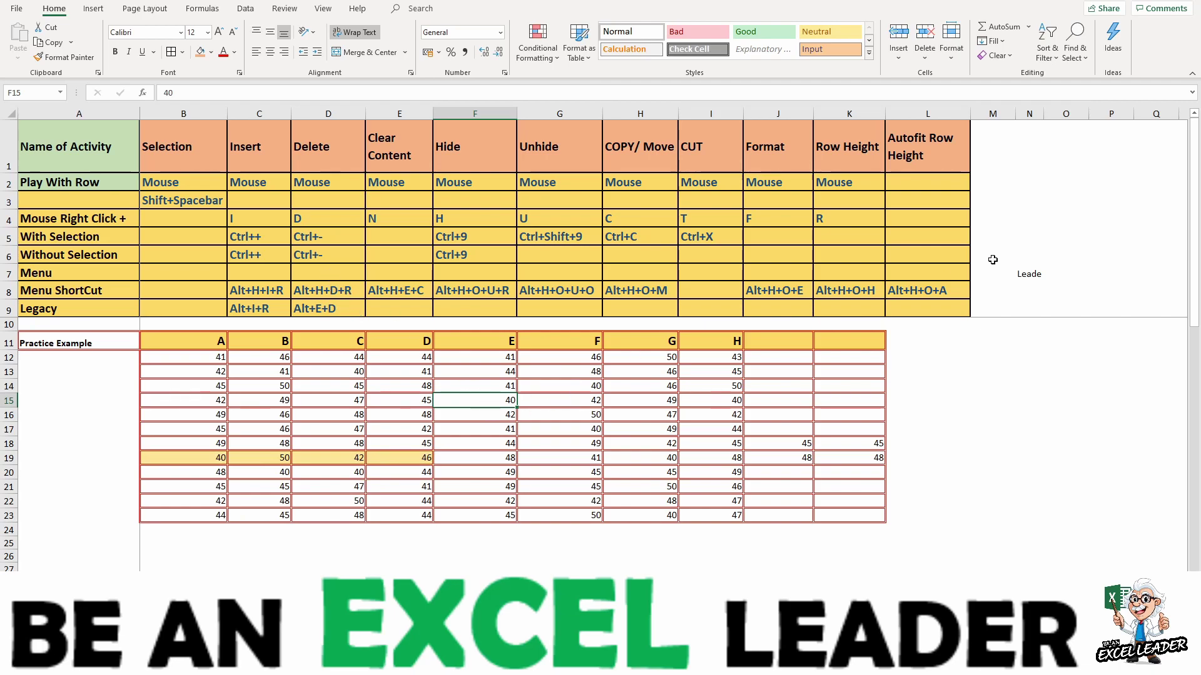
Step: Delete two sheet rows at row 15, one at a time, from cell F15
{"action": "left_click", "coordinate": [928, 60]}
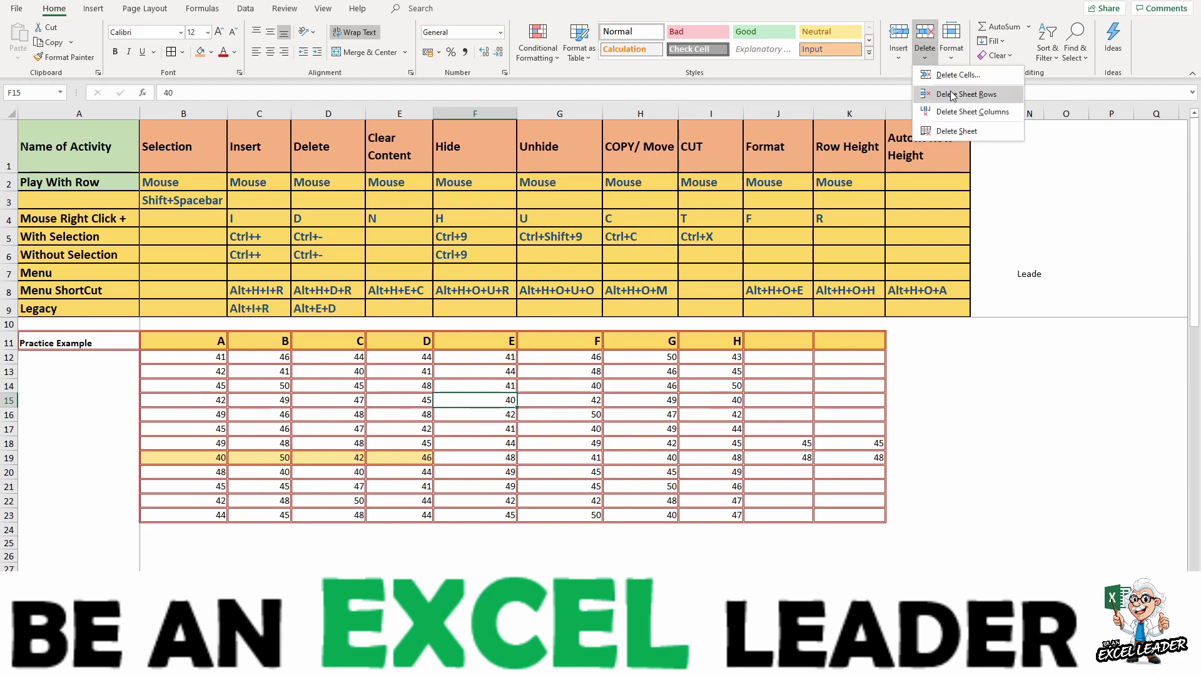
{"action": "left_click", "coordinate": [954, 100]}
{"action": "left_click", "coordinate": [928, 60]}
{"action": "left_click", "coordinate": [961, 99]}
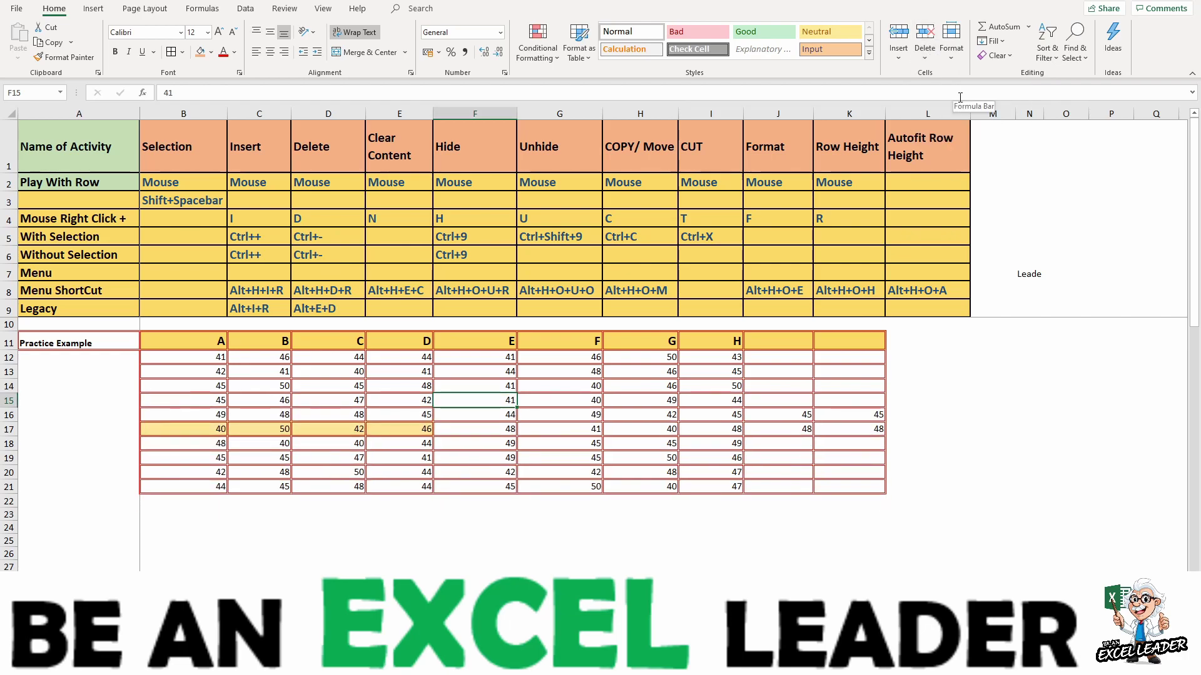
Step: Undo the two row deletions made from cell F15
{"action": "key", "text": "ctrl+z"}
{"action": "key", "text": "ctrl+z"}
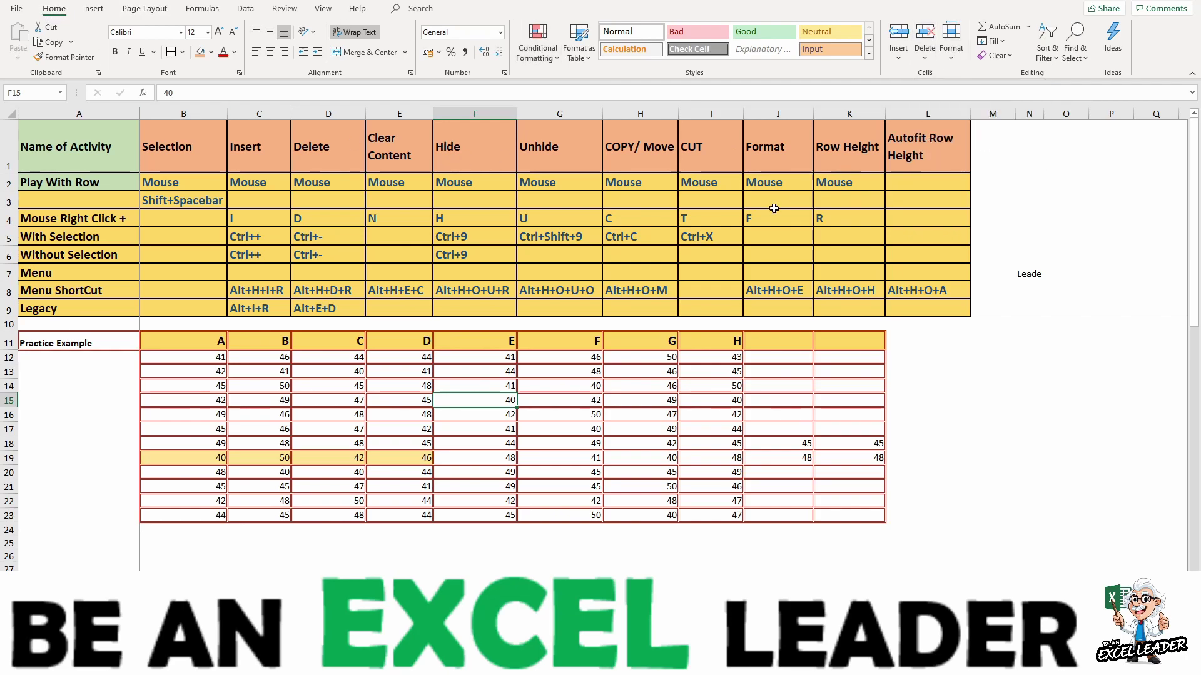
Step: Delete two sheet rows at row 16, one at a time, from cell E16 and undo both deletions
{"action": "left_click", "coordinate": [416, 414]}
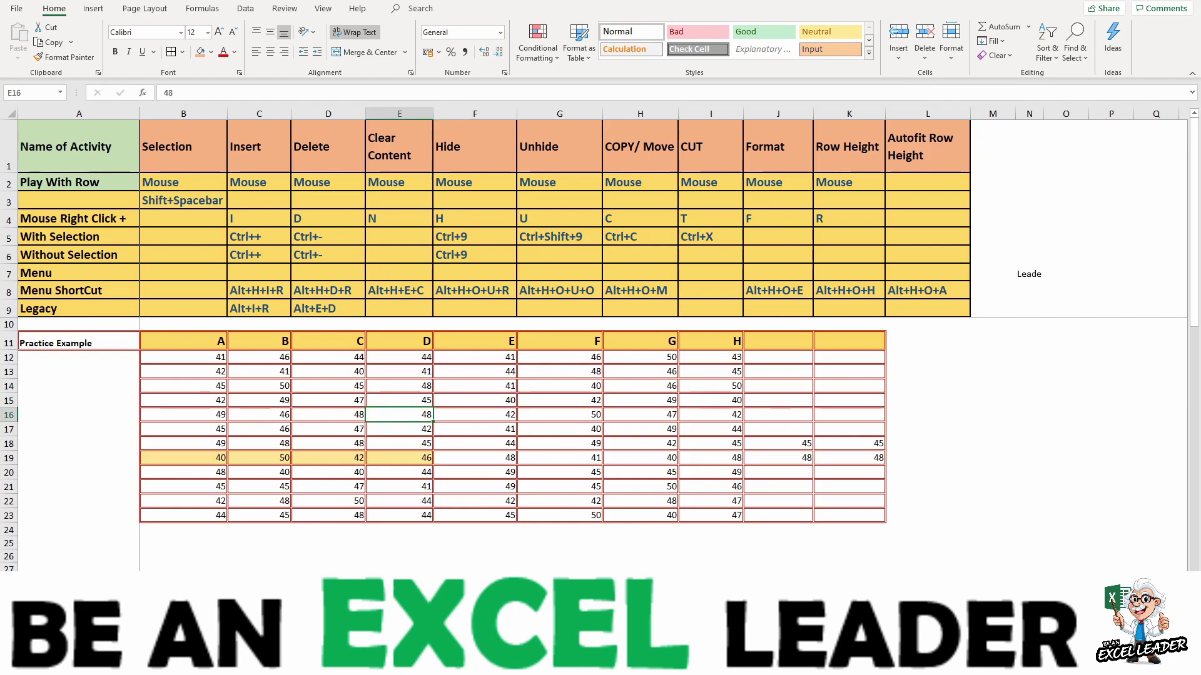
{"action": "key", "text": "alt+h"}
{"action": "key", "text": "d"}
{"action": "key", "text": "r"}
{"action": "key", "text": "alt+h"}
{"action": "key", "text": "d"}
{"action": "key", "text": "r"}
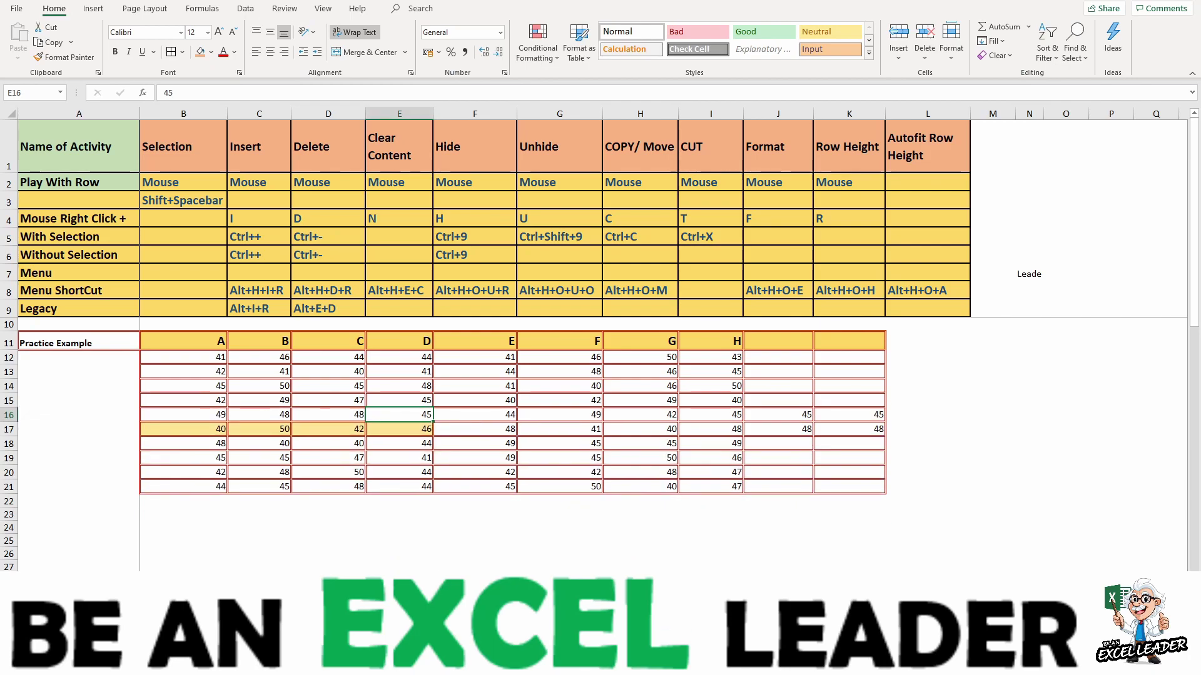
{"action": "key", "text": "ctrl+z"}
{"action": "key", "text": "ctrl+z"}
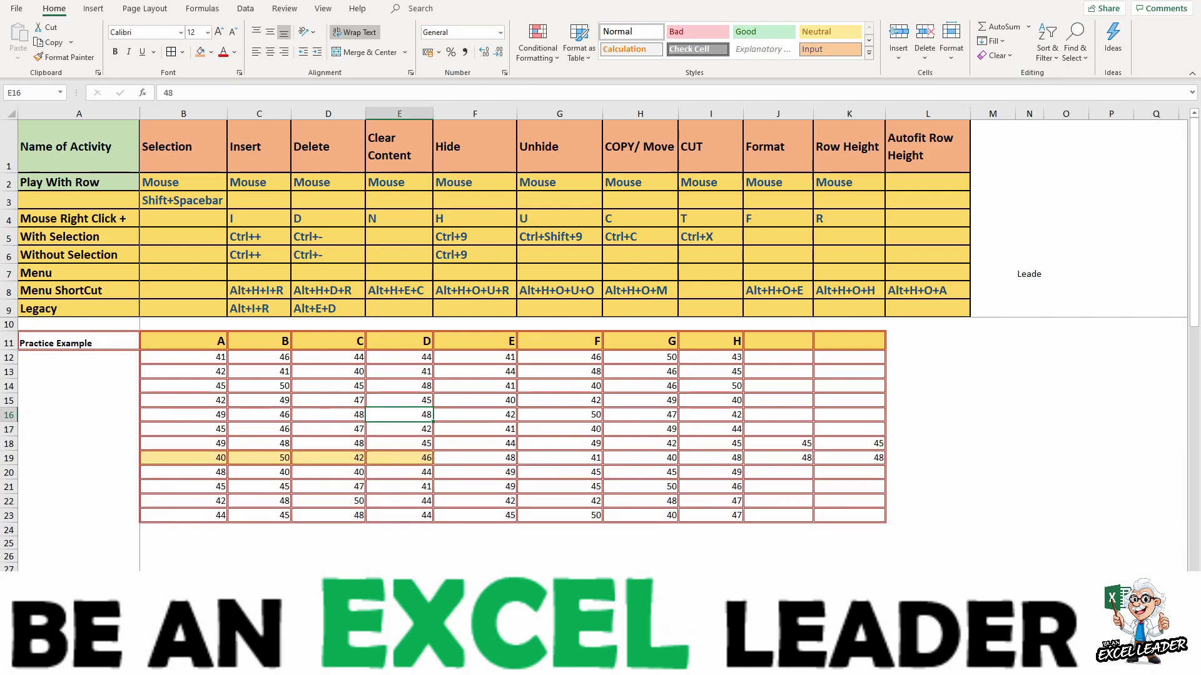
Step: Undo the earlier deletion and insertion of the three blank rows at rows 17 to 19
{"action": "key", "text": "ctrl+z"}
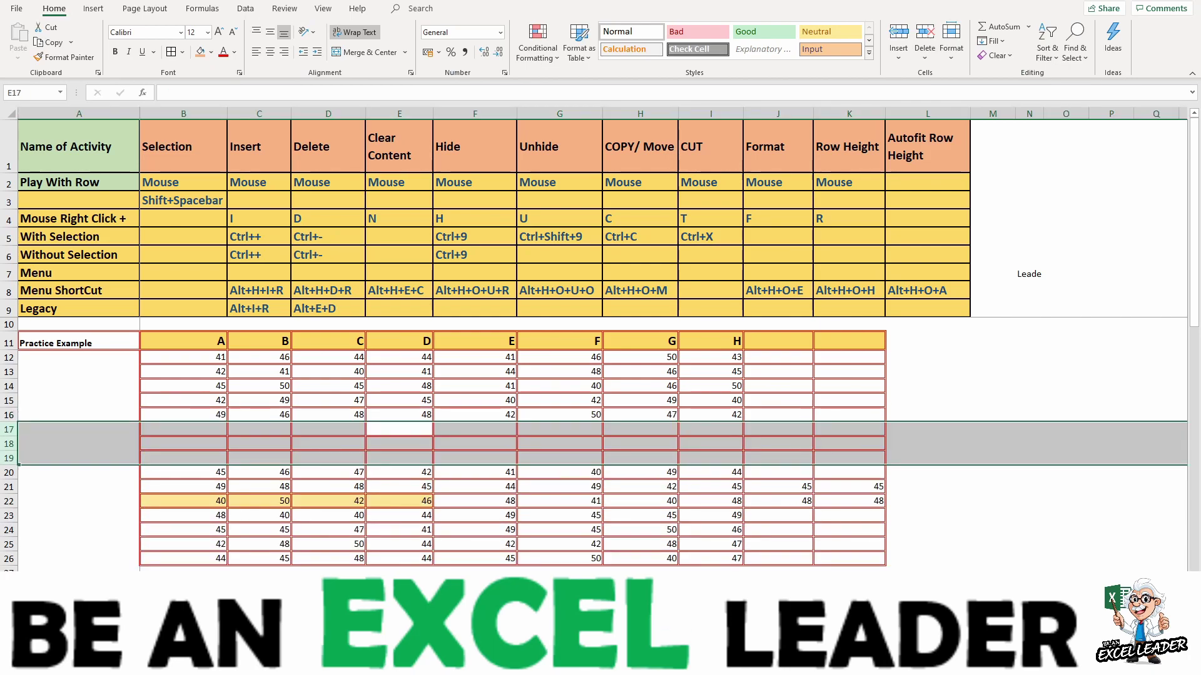
{"action": "key", "text": "ctrl+z"}
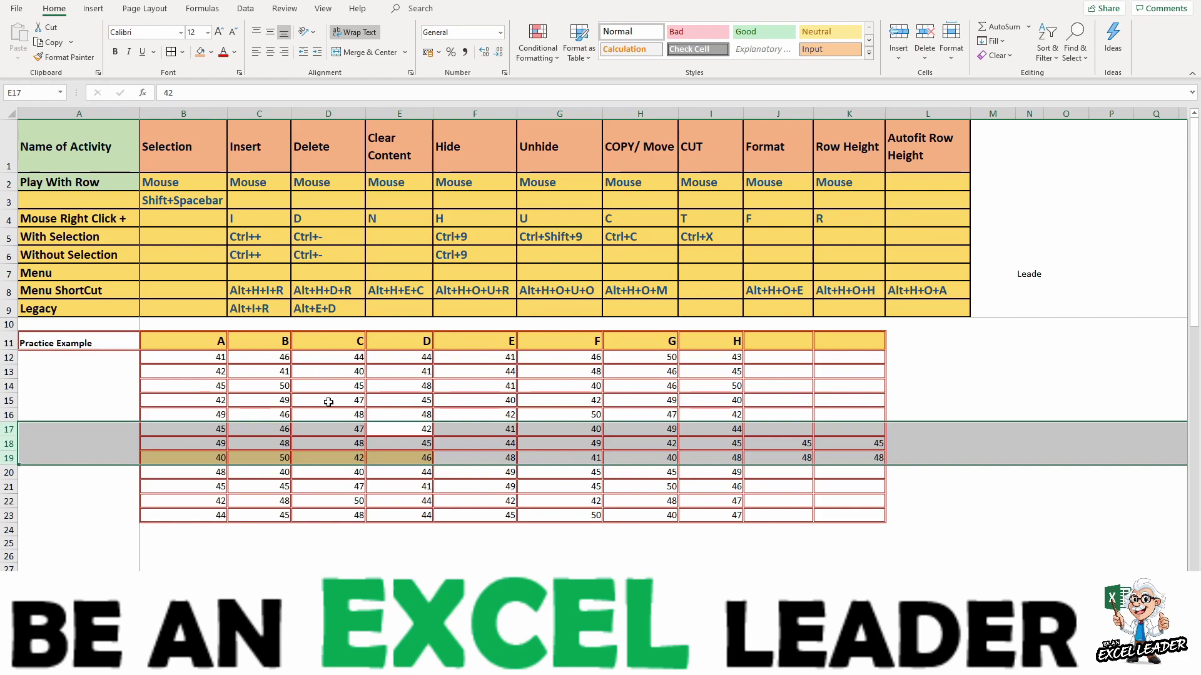
{"action": "left_click", "coordinate": [377, 416]}
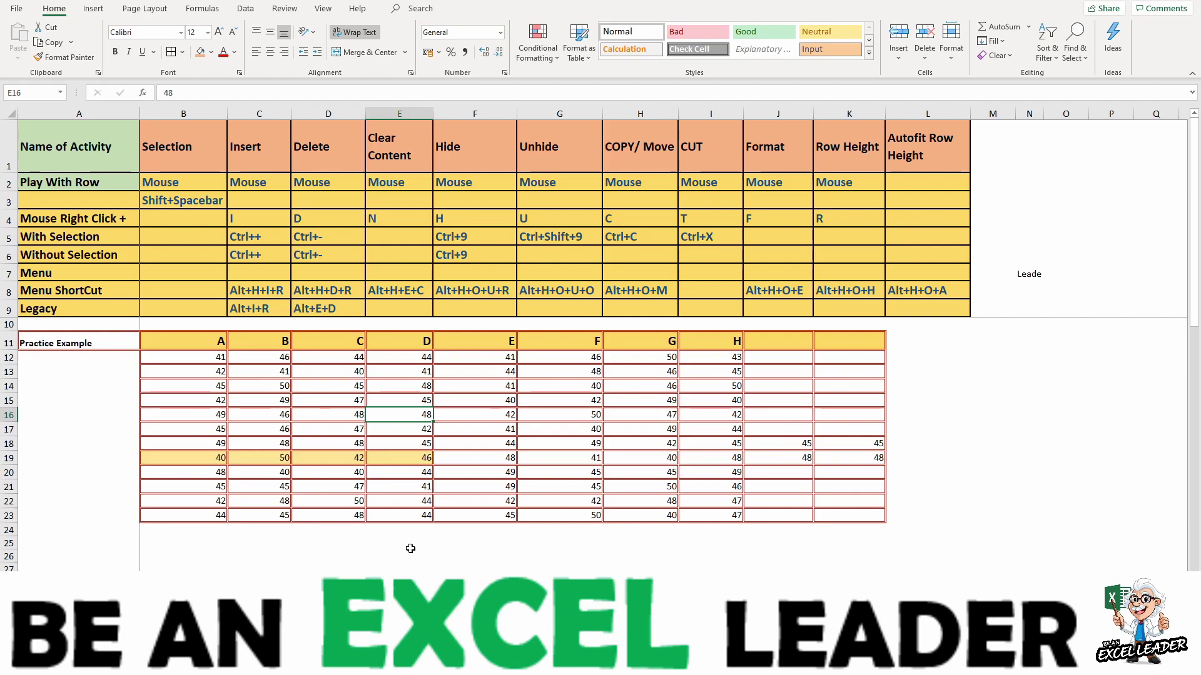
{"action": "key", "text": "ctrl+minus"}
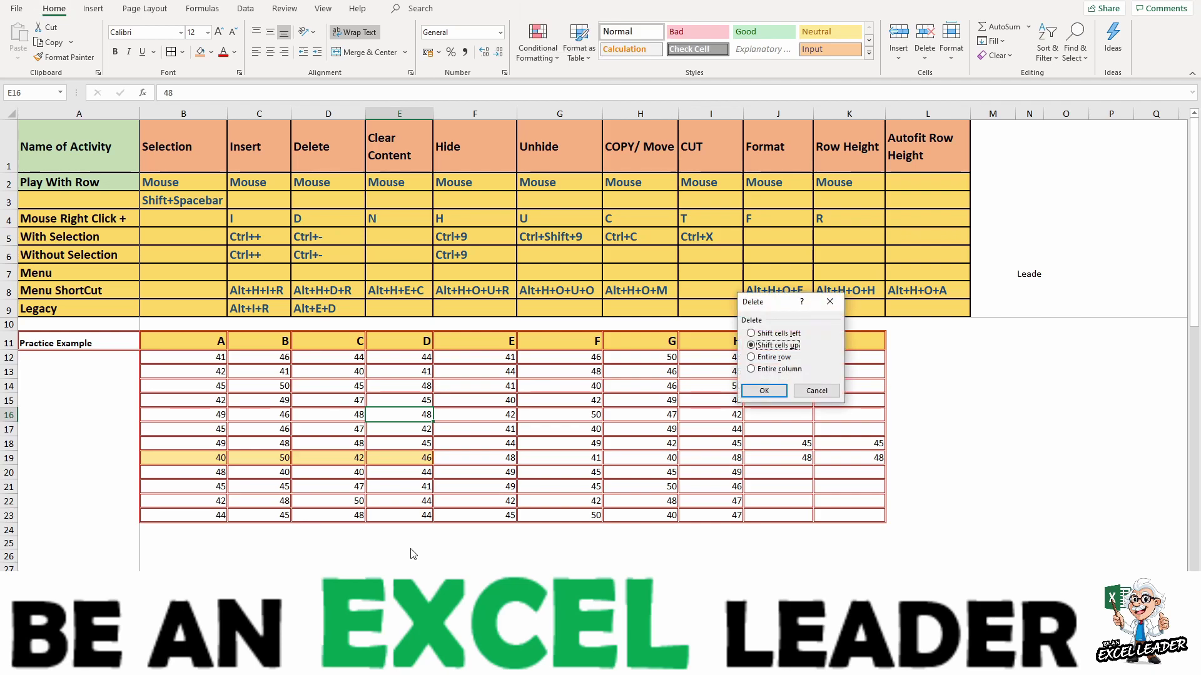
{"action": "key", "text": "Escape"}
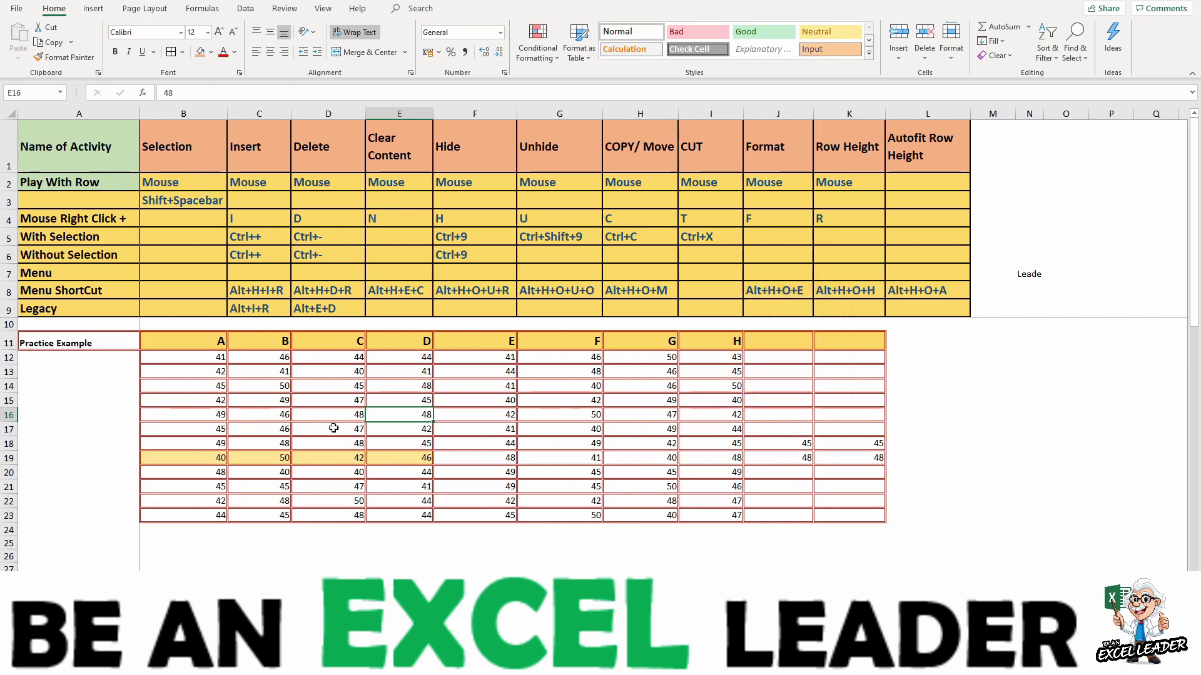
Step: Select the whole of row 17, delete it and undo the deletion
{"action": "left_click", "coordinate": [3, 429]}
{"action": "key", "text": "ctrl+minus"}
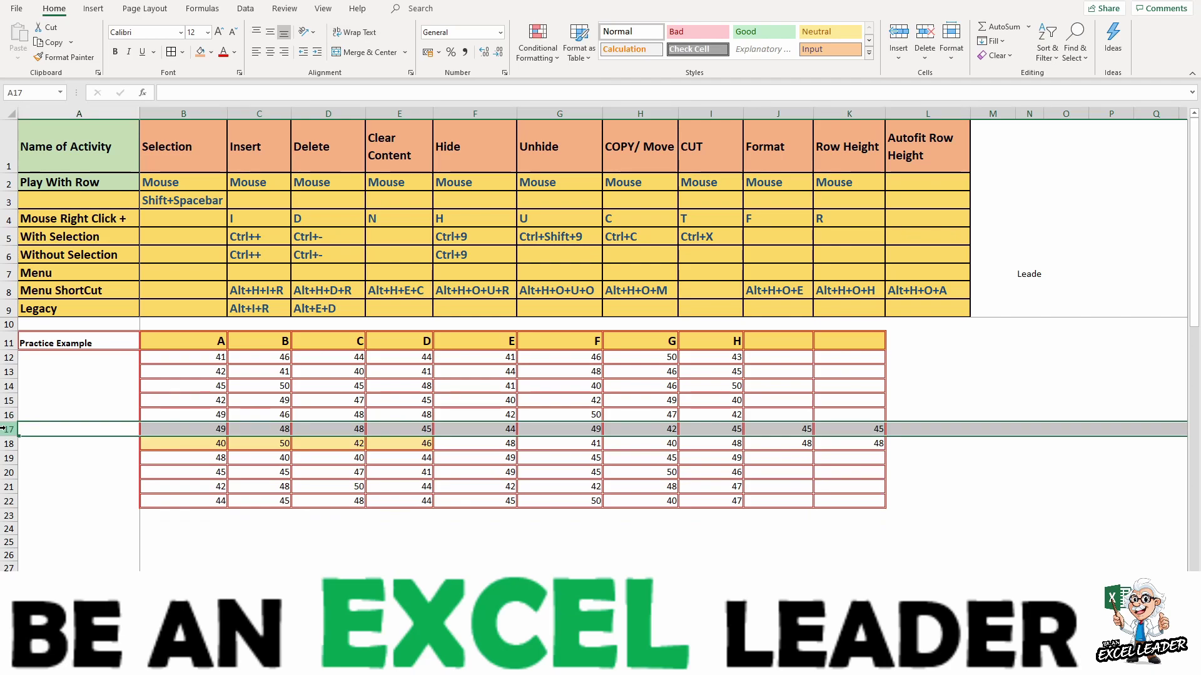
{"action": "key", "text": "ctrl+z"}
Step: Delete row 16 from the single cell F16 with the Entire row option and undo the deletion
{"action": "left_click", "coordinate": [477, 414]}
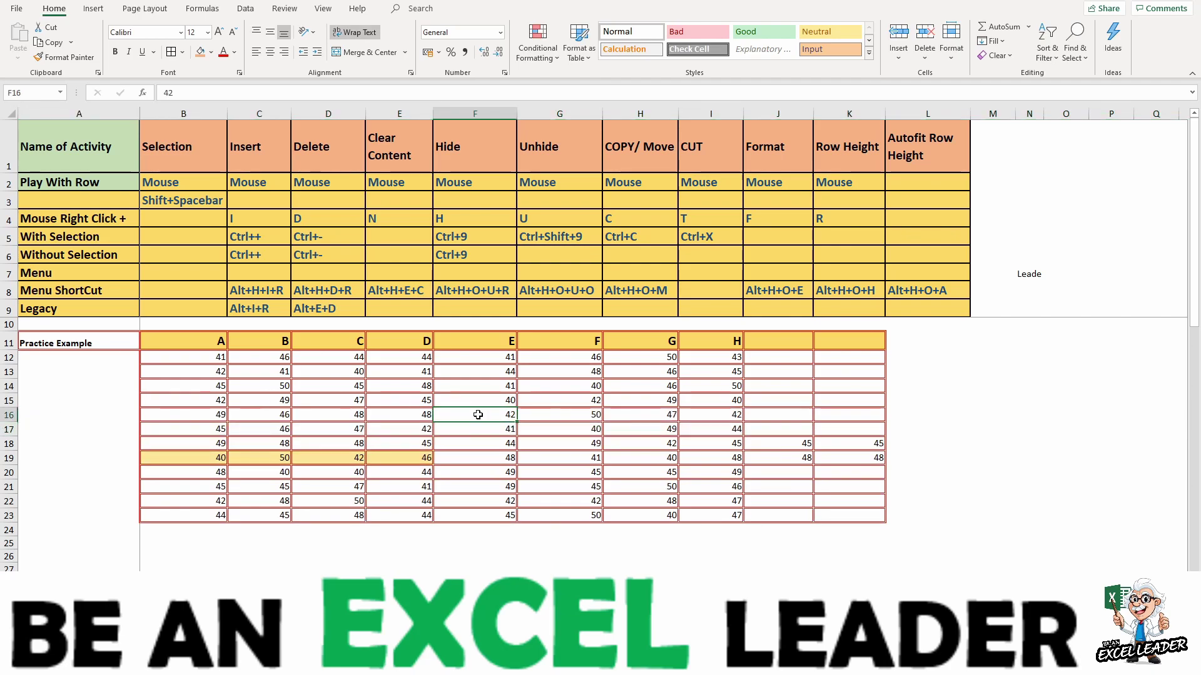
{"action": "key", "text": "ctrl+minus"}
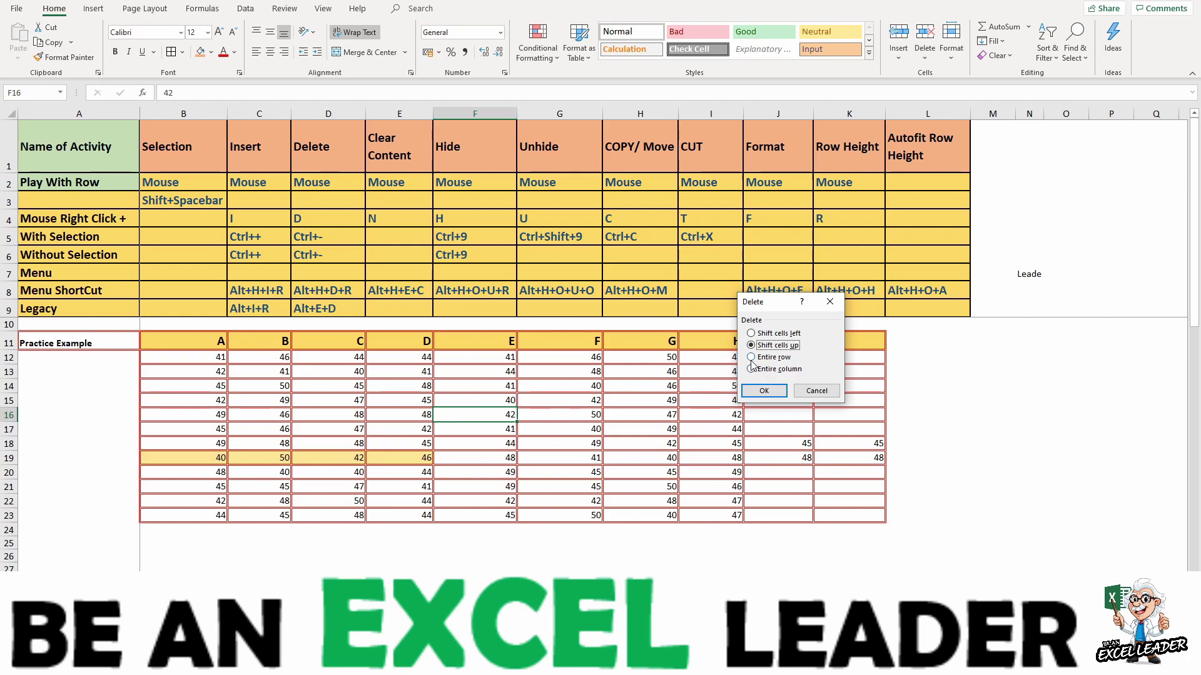
{"action": "left_click", "coordinate": [759, 391]}
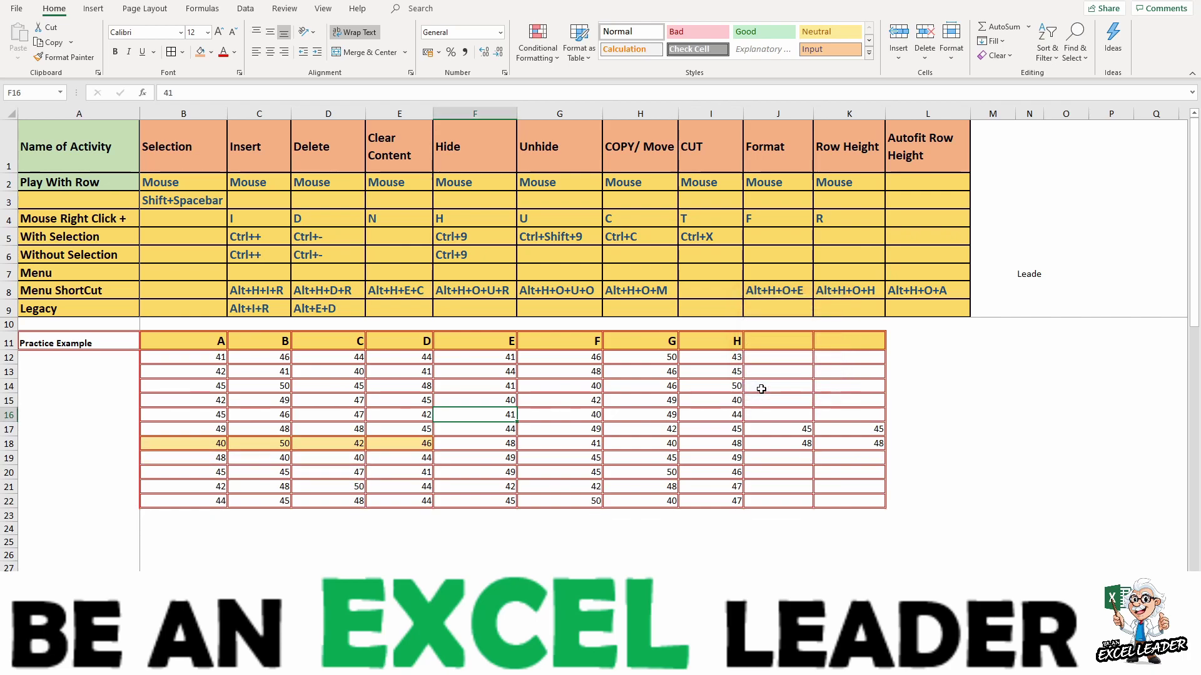
{"action": "key", "text": "ctrl+z"}
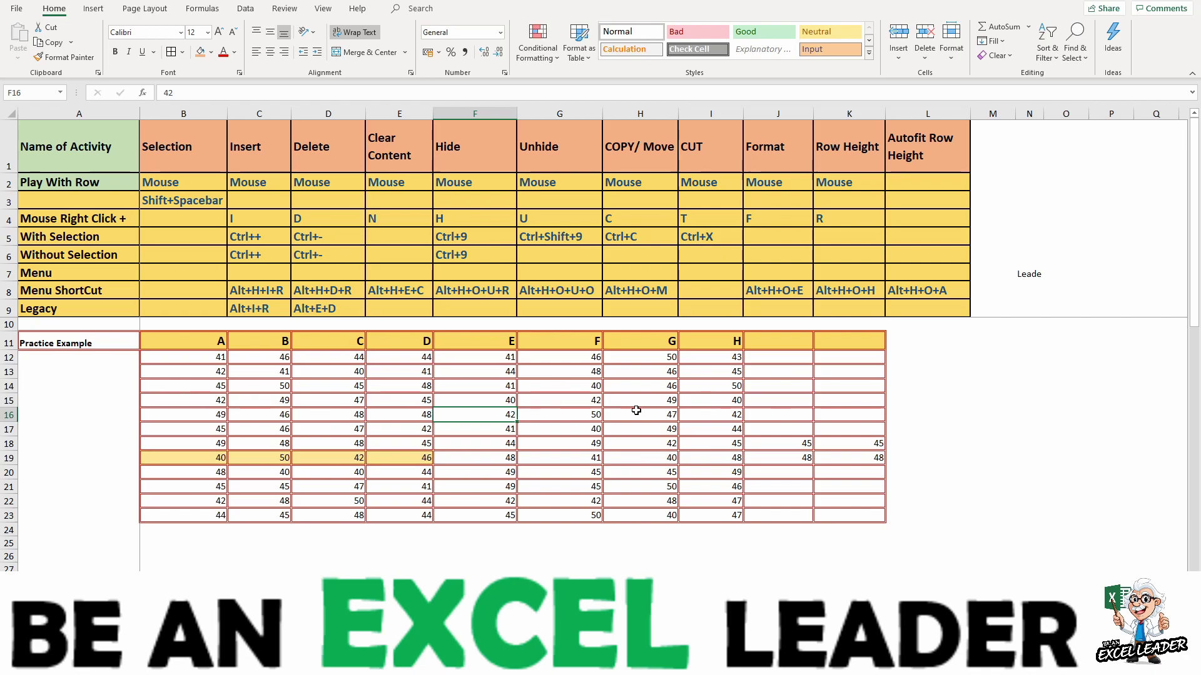
Step: Clear the contents of row 14 twice with the row header's Clear Contents command, undoing the clearing each time
{"action": "left_click", "coordinate": [12, 391]}
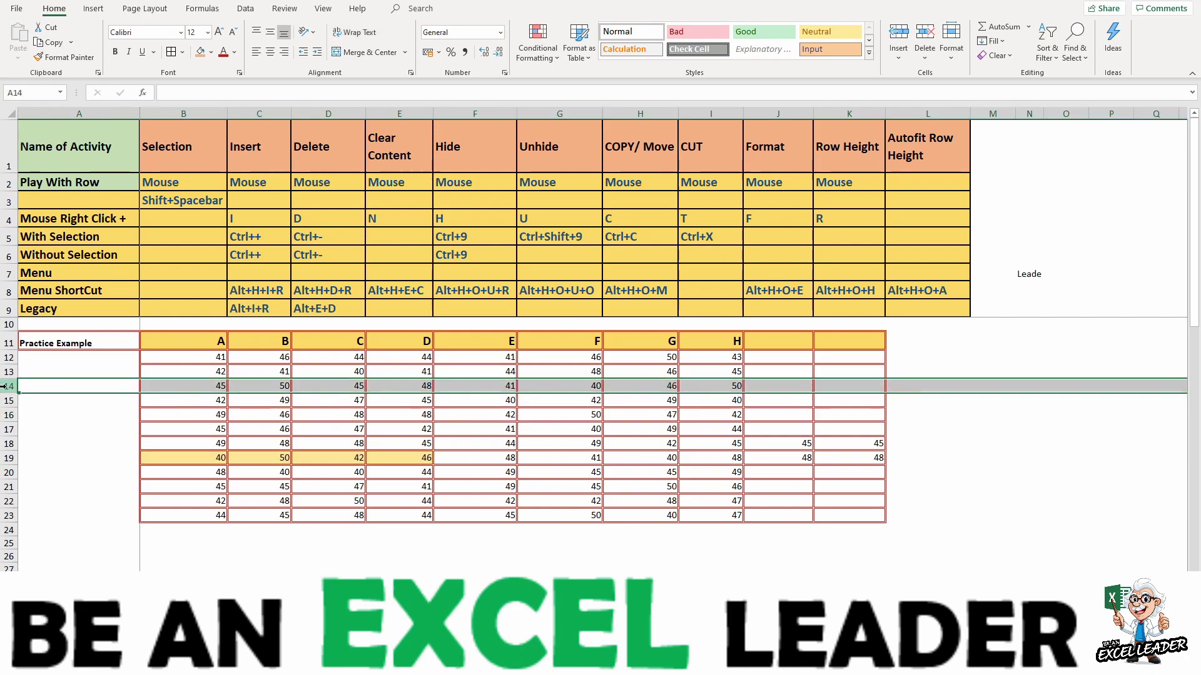
{"action": "right_click", "coordinate": [8, 387]}
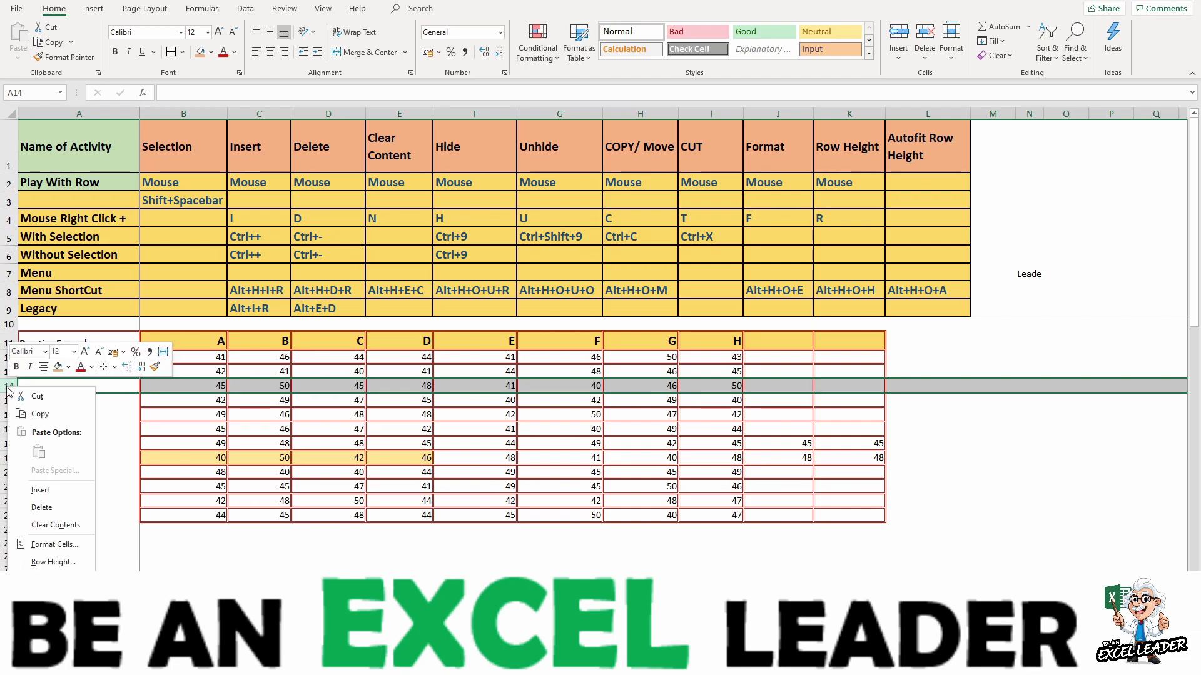
{"action": "left_click", "coordinate": [76, 529]}
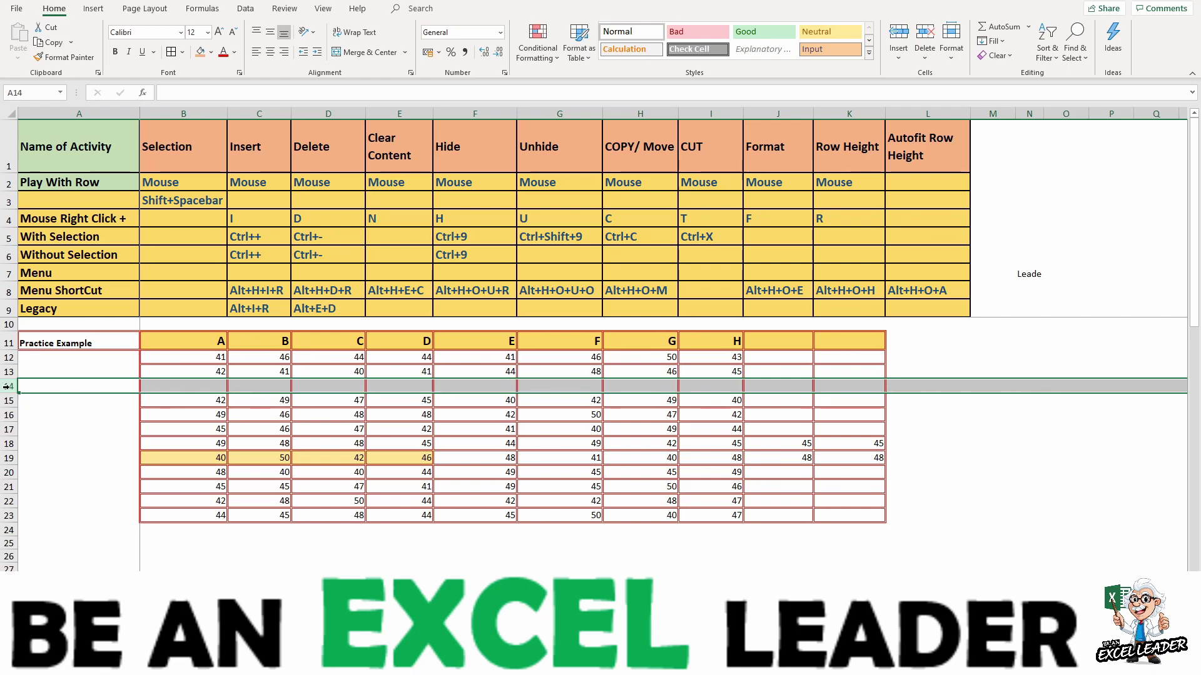
{"action": "key", "text": "ctrl+z"}
{"action": "right_click", "coordinate": [7, 386]}
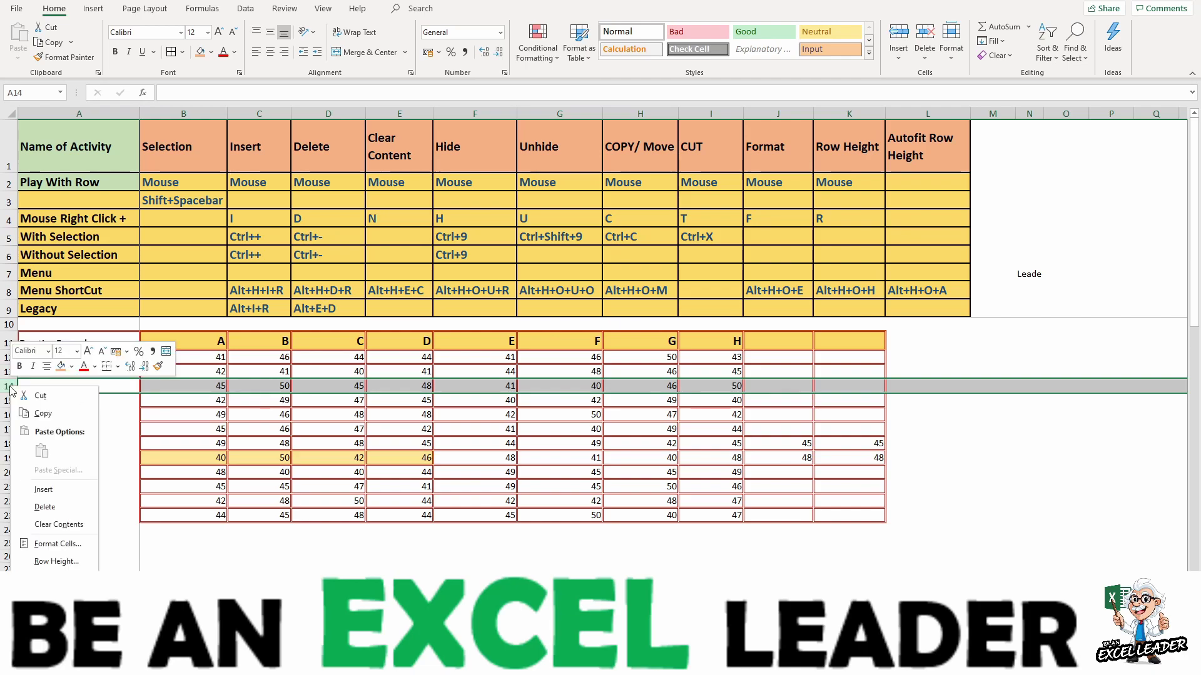
{"action": "key", "text": "n"}
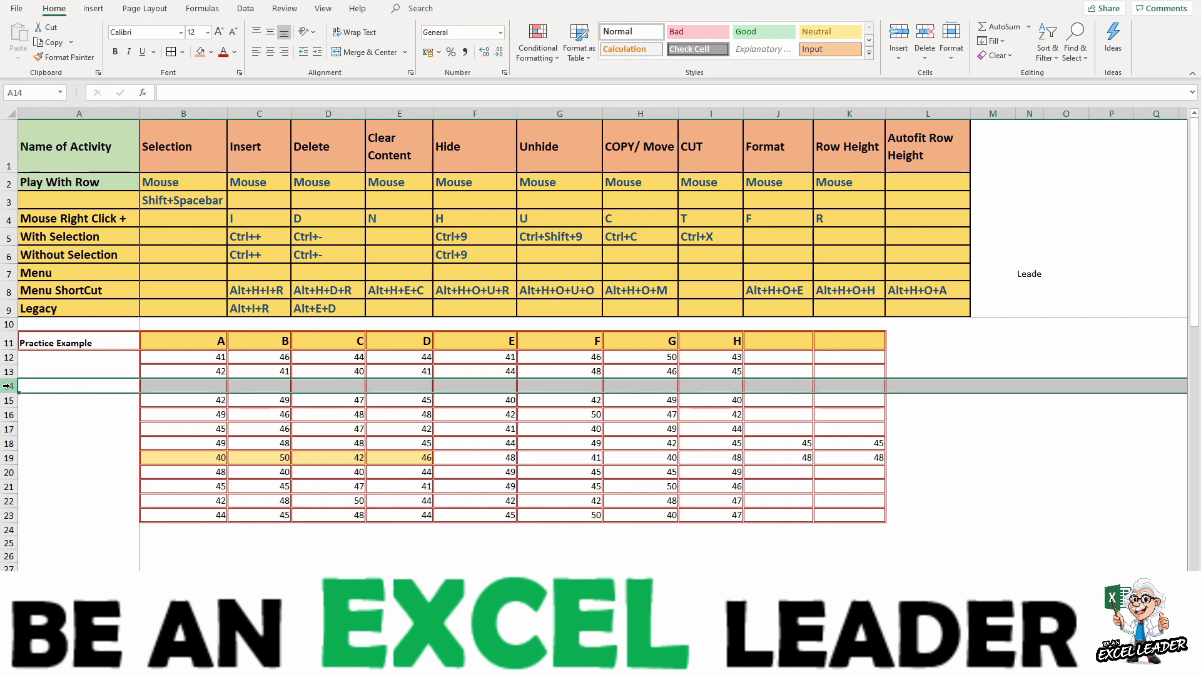
{"action": "key", "text": "ctrl+z"}
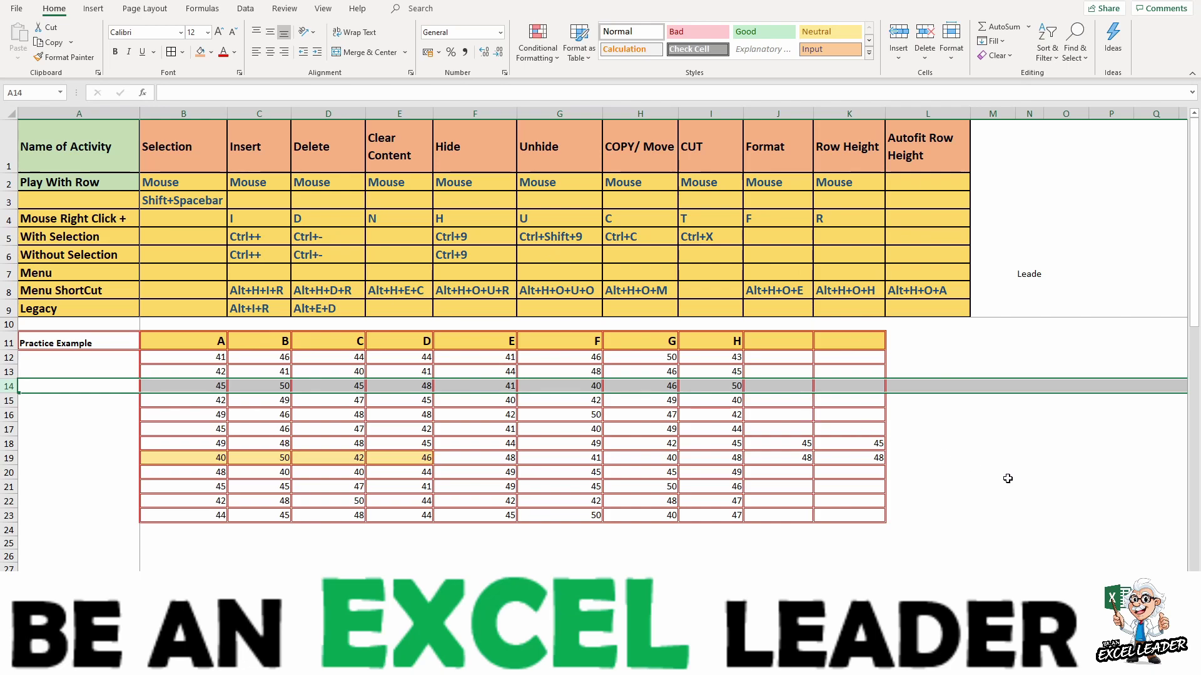
Step: Clear the contents of the selected row 14 with the ribbon's Clear Contents option and undo the clearing
{"action": "left_click", "coordinate": [1011, 57]}
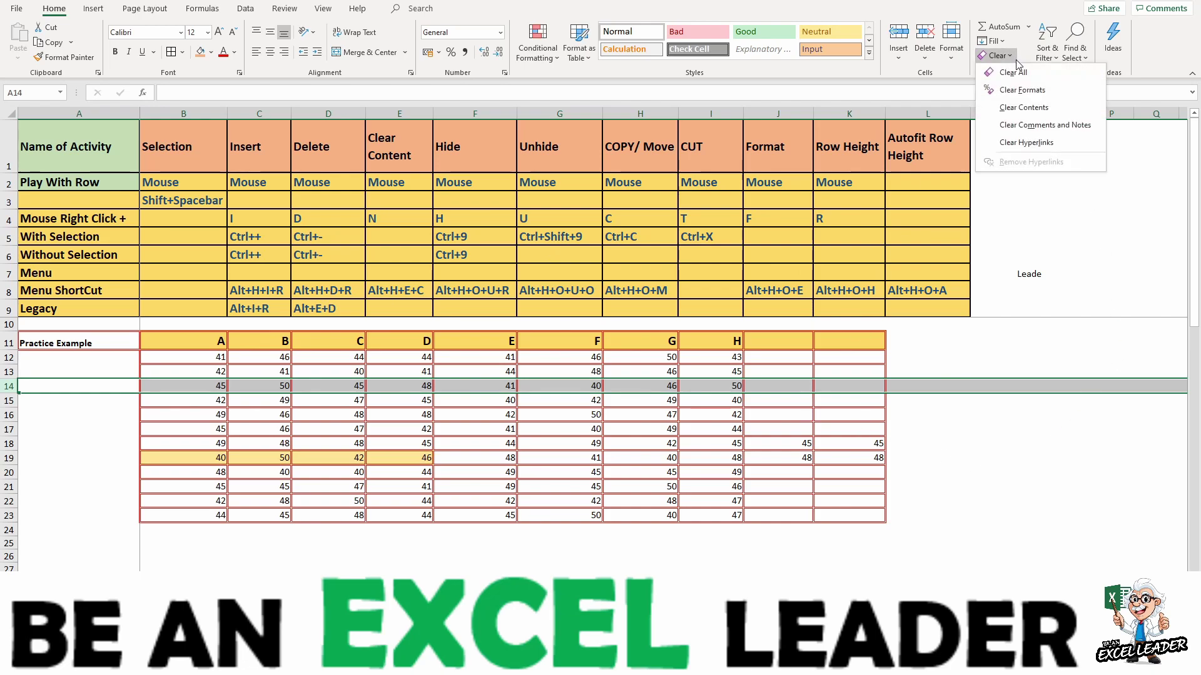
{"action": "left_click", "coordinate": [1022, 108]}
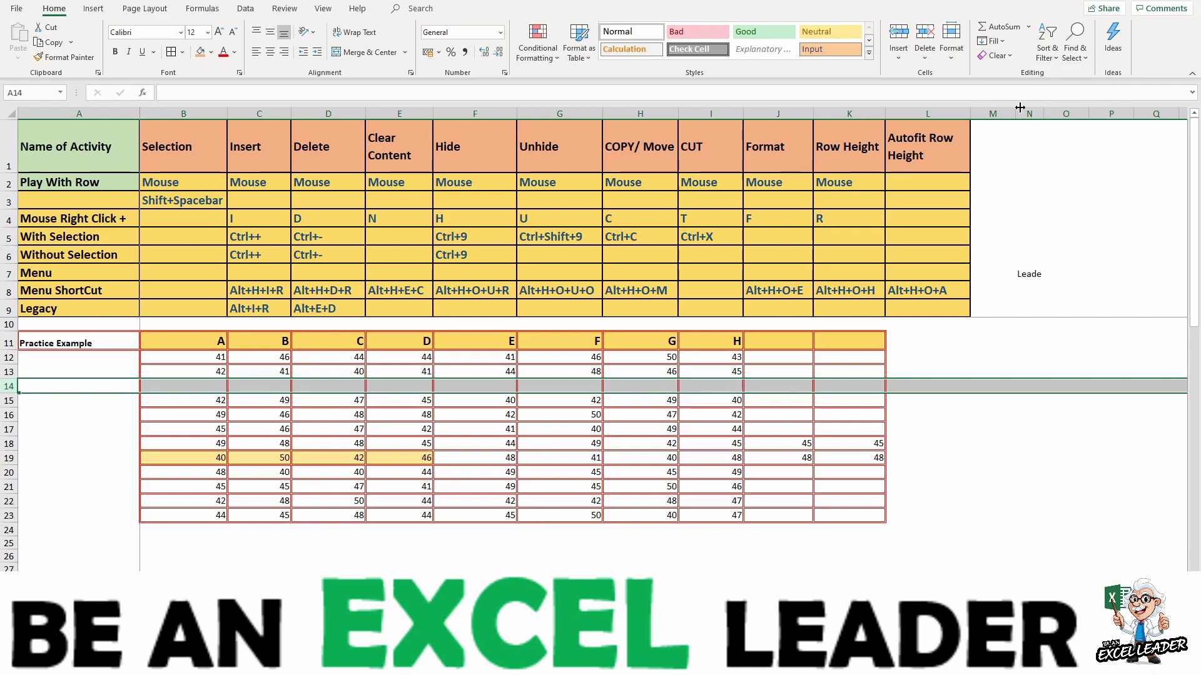
{"action": "key", "text": "ctrl+z"}
Step: Clear both contents and formatting from cells J18:K19 with Clear All, and restore the cells
{"action": "left_click_drag", "start_coordinate": [778, 446], "coordinate": [832, 459]}
{"action": "key", "text": "ctrl+c"}
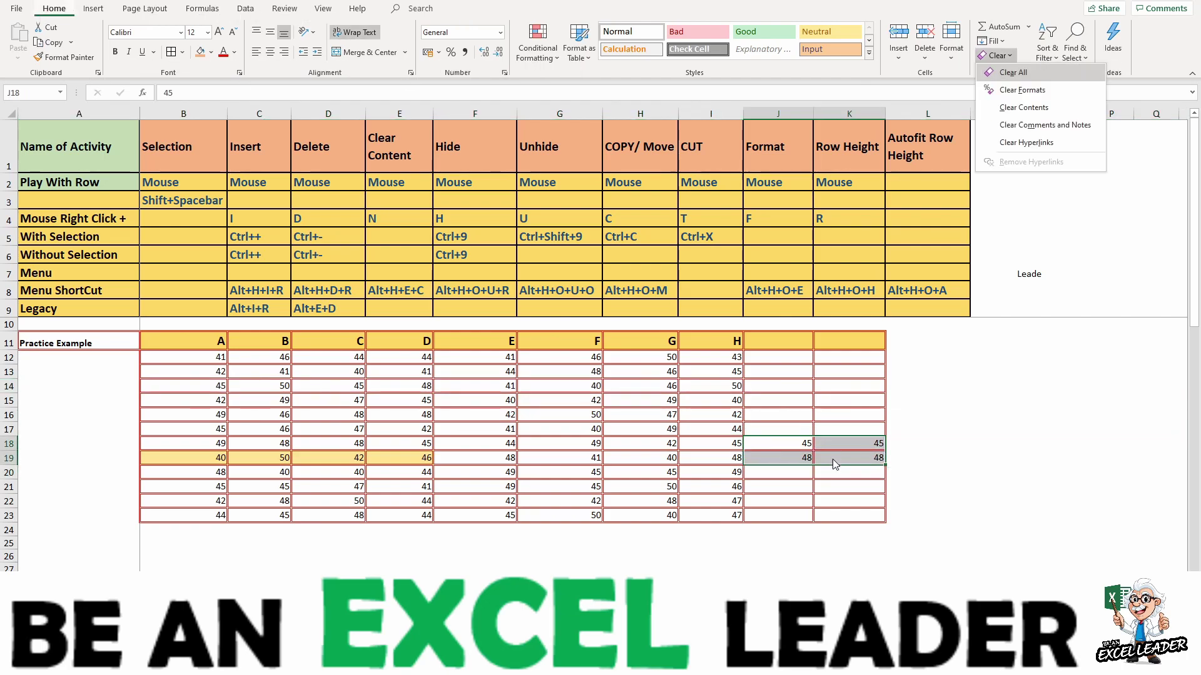
{"action": "key", "text": "Delete"}
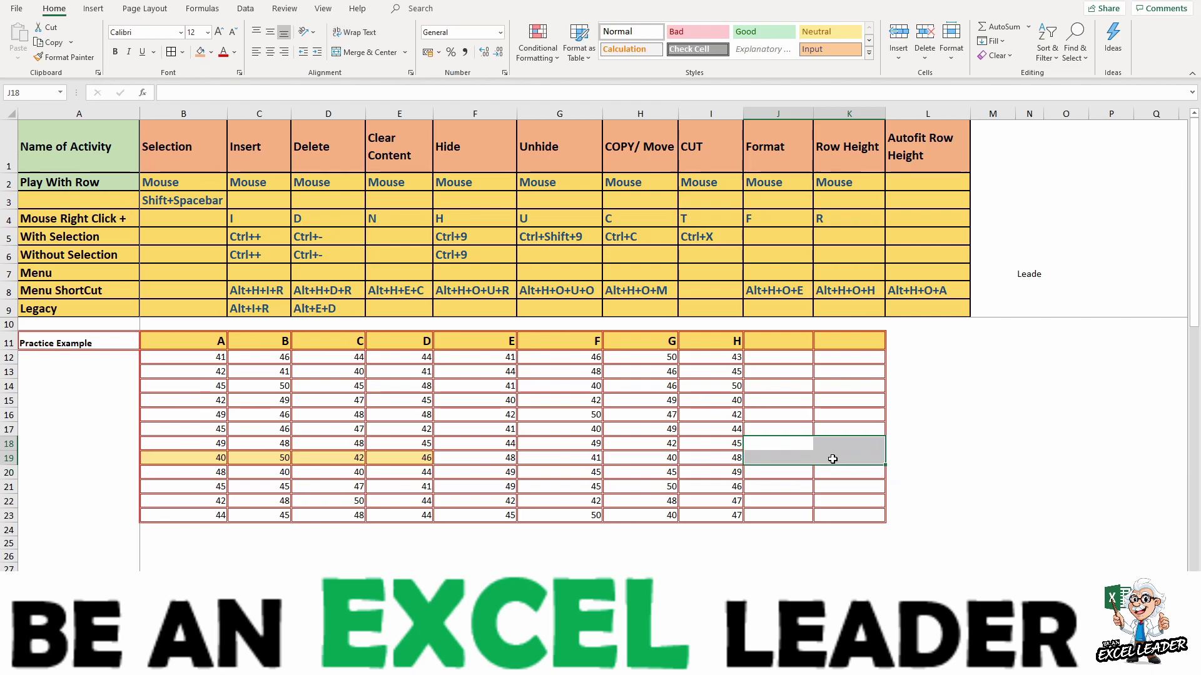
{"action": "left_click", "coordinate": [789, 444]}
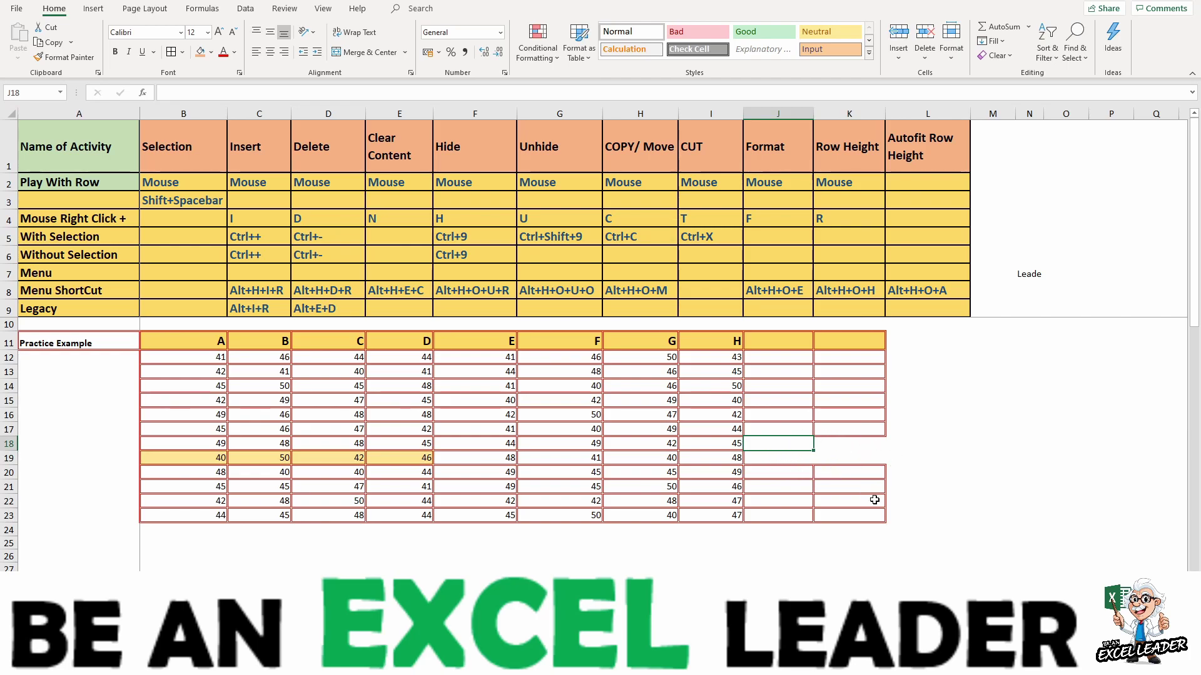
{"action": "key", "text": "ctrl+v"}
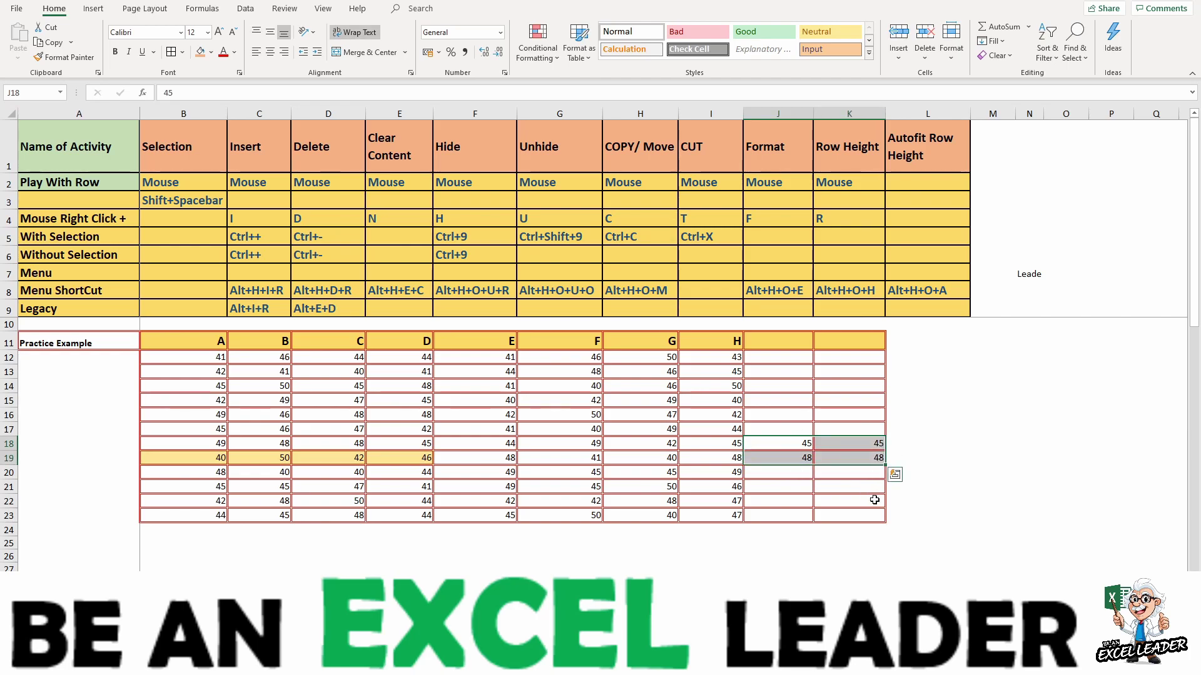
Step: Clear only the contents of cells J18:K19, keeping their borders
{"action": "key", "text": "alt+h"}
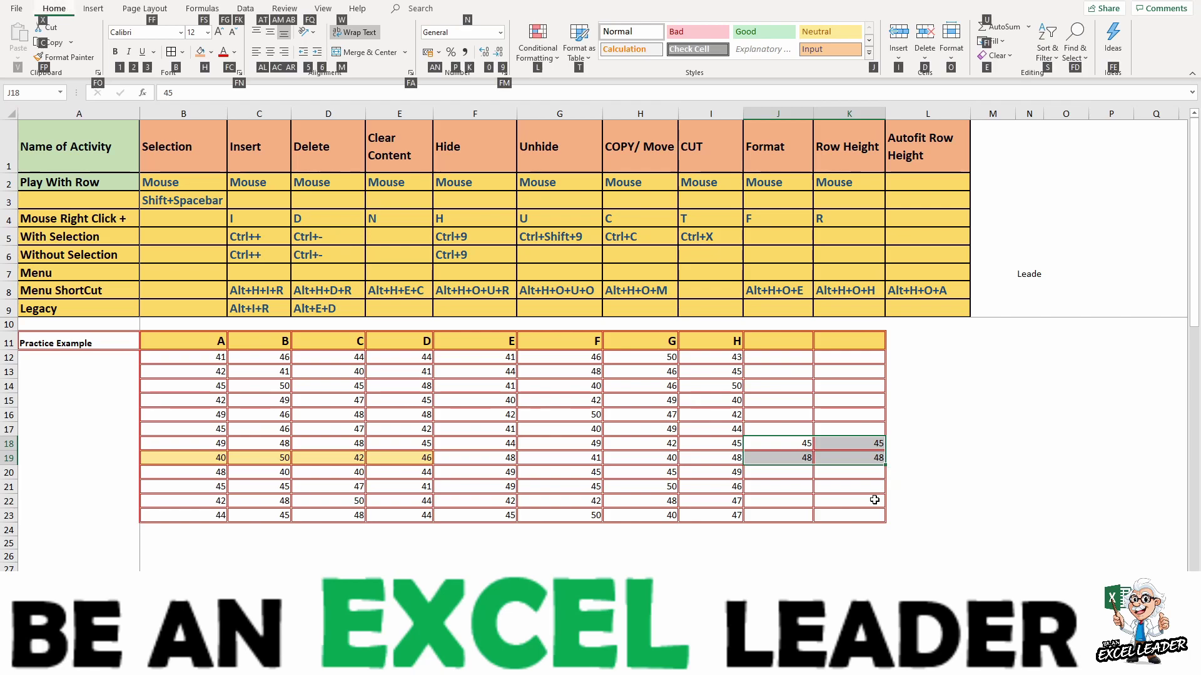
{"action": "key", "text": "e"}
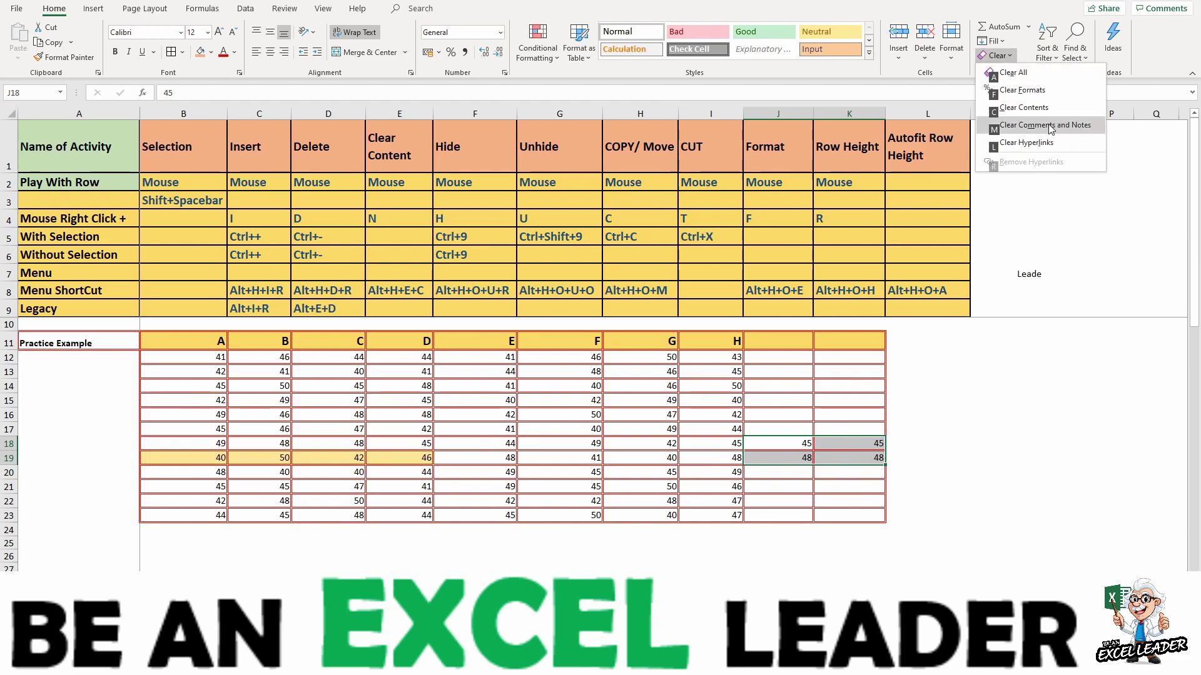
{"action": "left_click", "coordinate": [1018, 108]}
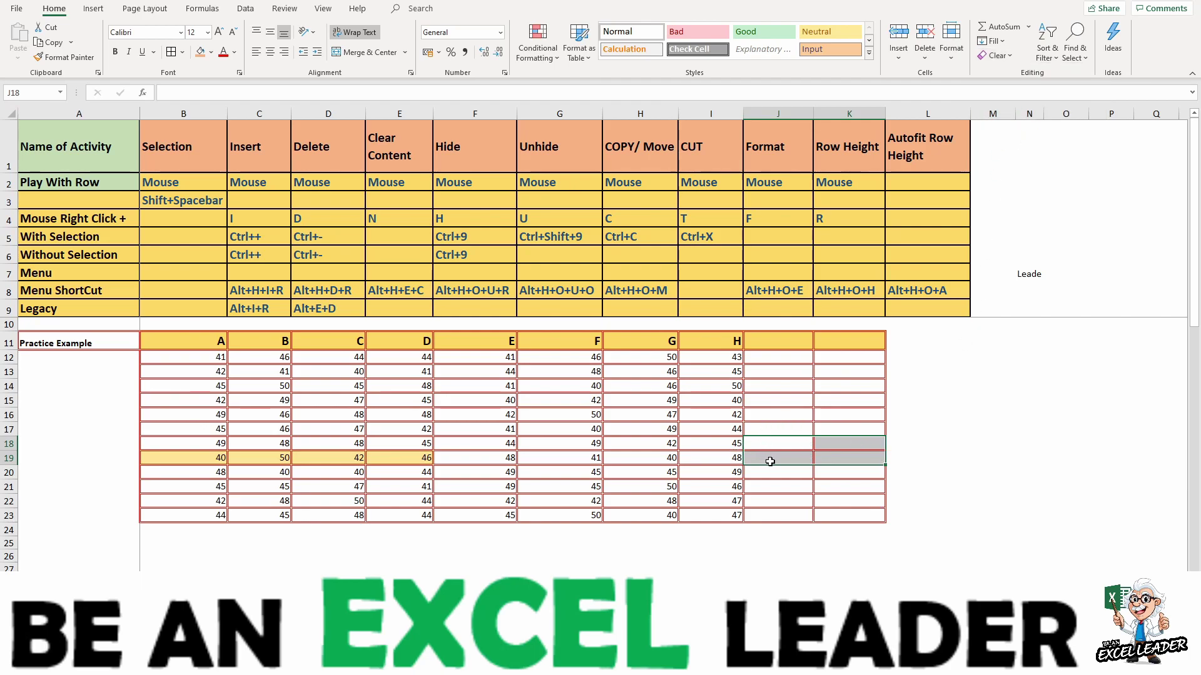
{"action": "key", "text": "alt+h"}
{"action": "key", "text": "e"}
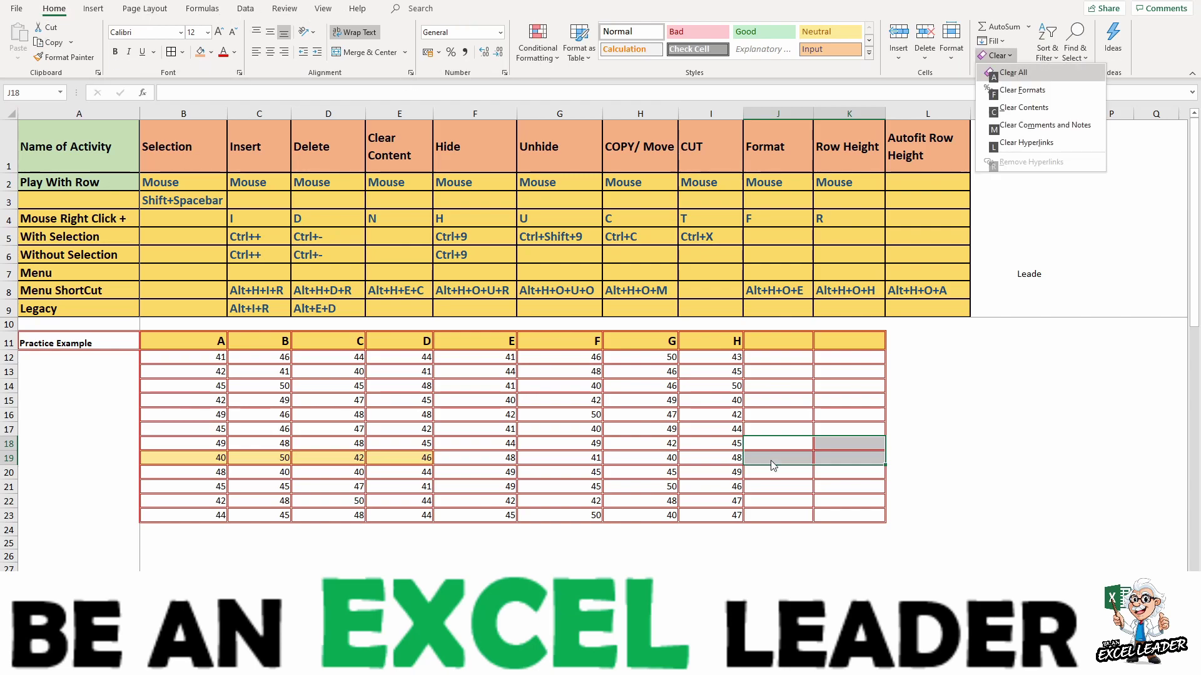
{"action": "key", "text": "a"}
{"action": "key", "text": "alt+h"}
{"action": "key", "text": "w"}
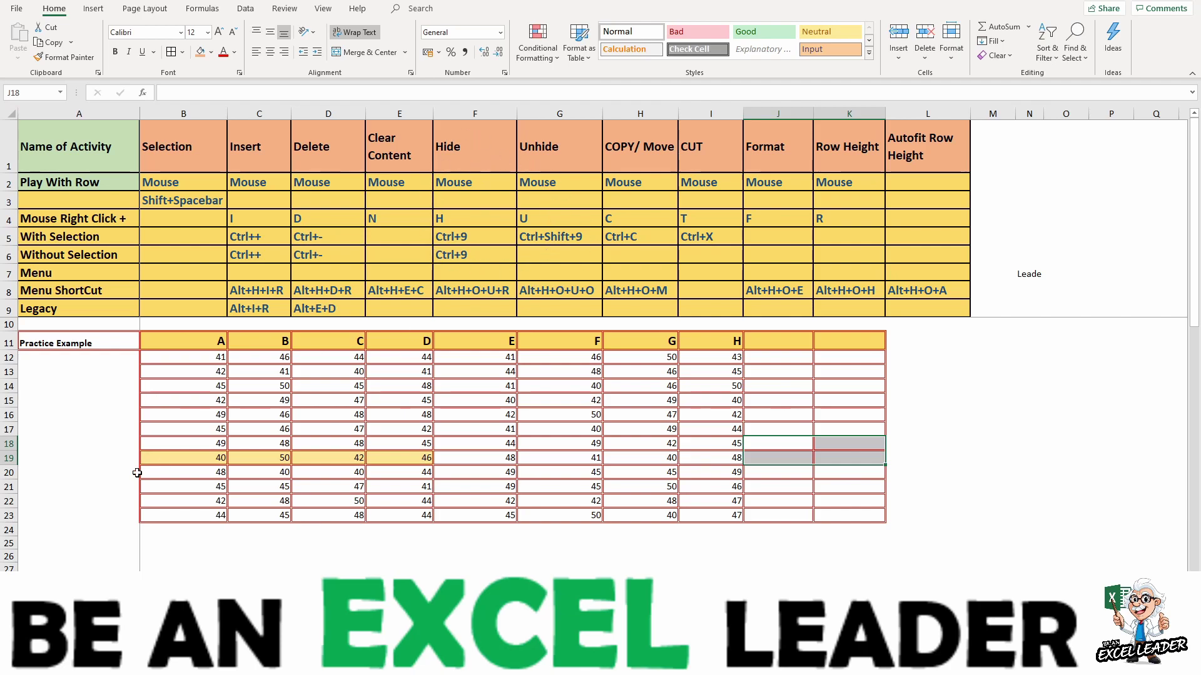
Step: Hide rows 17 to 19 with the row header's Hide command
{"action": "left_click_drag", "start_coordinate": [9, 429], "coordinate": [5, 457]}
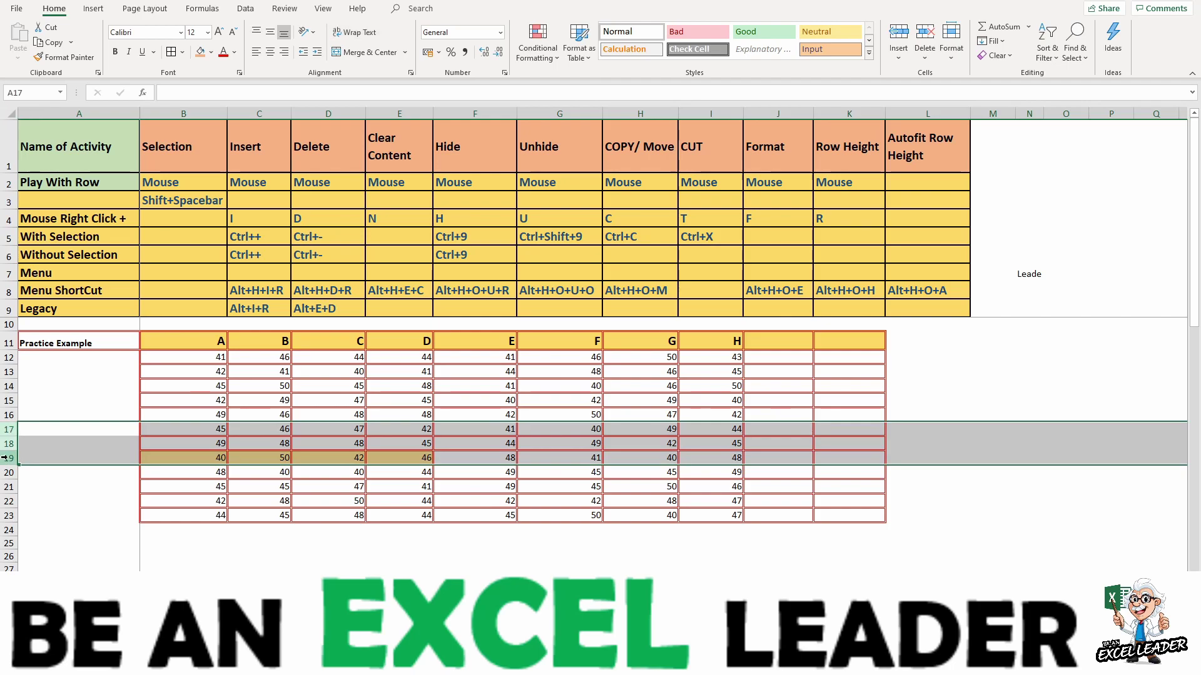
{"action": "right_click", "coordinate": [5, 458]}
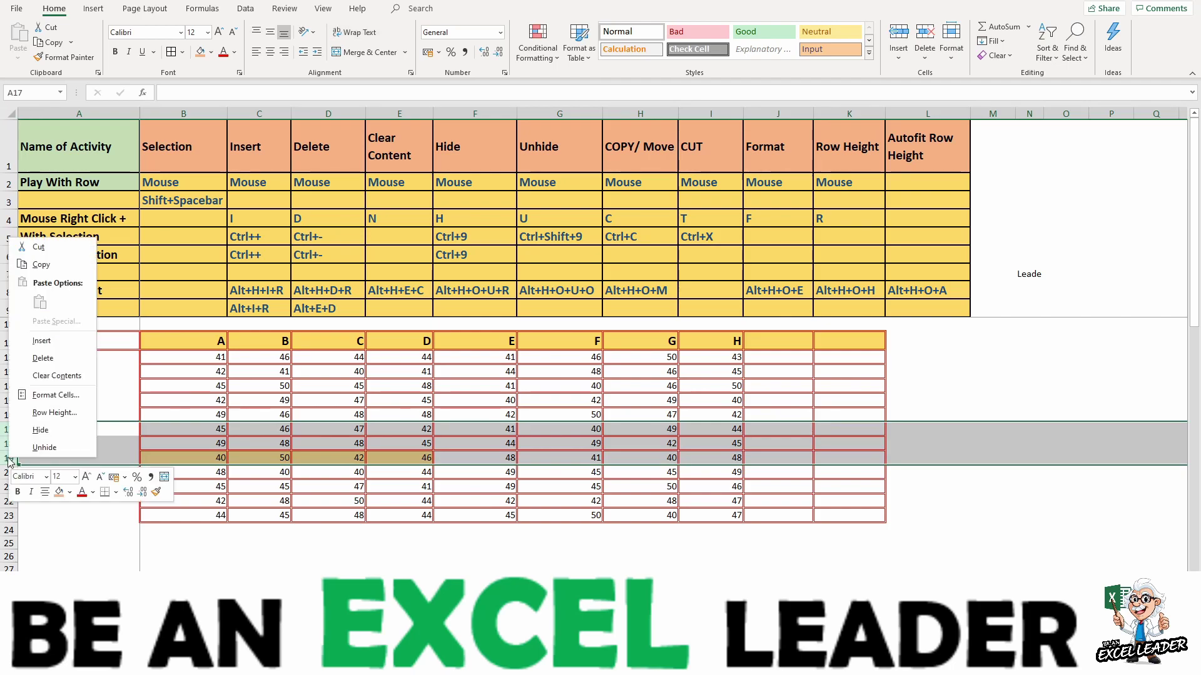
{"action": "left_click", "coordinate": [38, 433]}
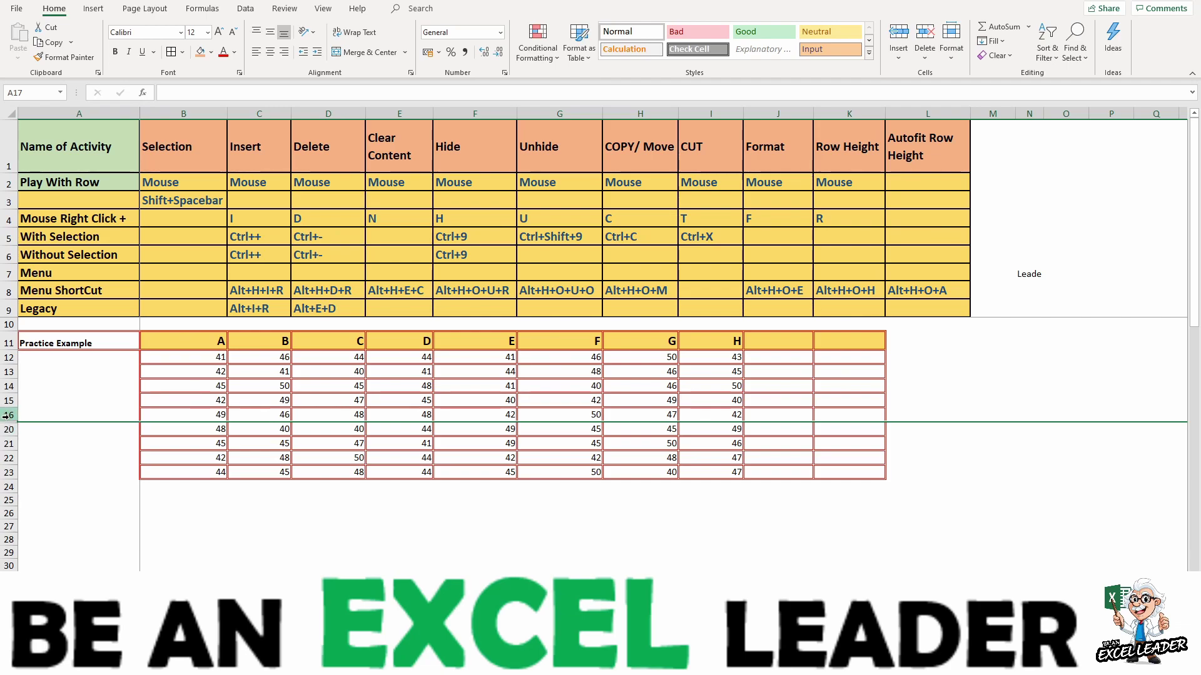
Step: Unhide rows 17 to 19 by selecting the adjacent rows 16 and 20 and applying Unhide
{"action": "left_click_drag", "start_coordinate": [7, 415], "coordinate": [5, 429]}
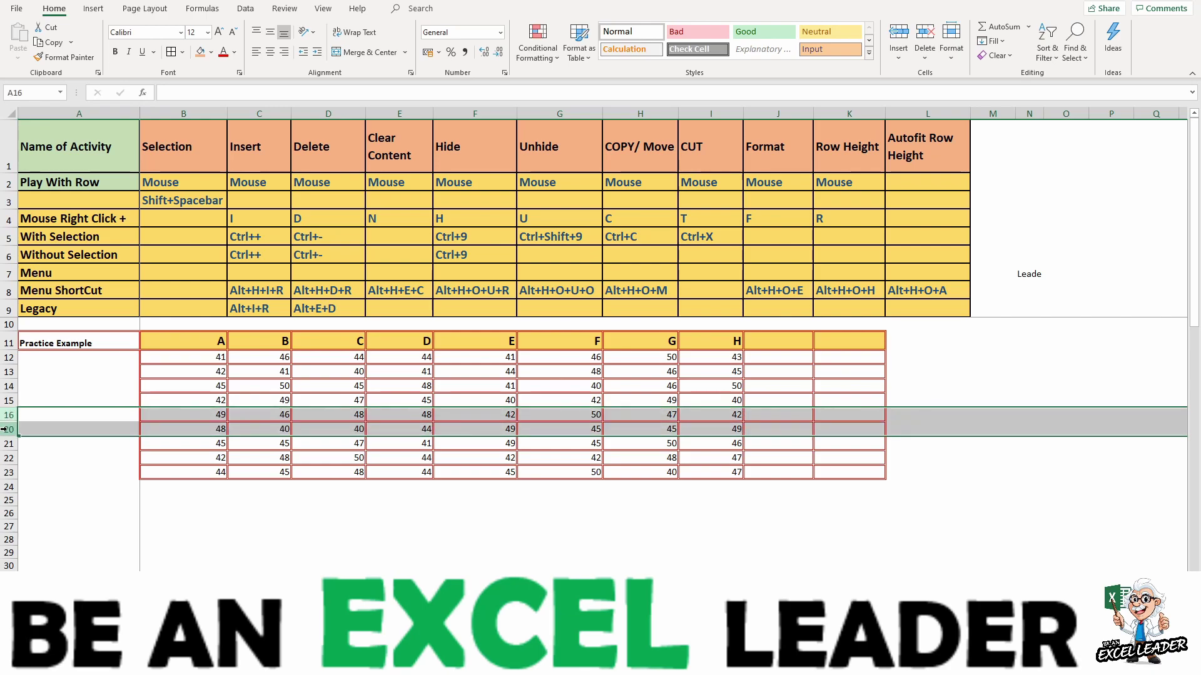
{"action": "right_click", "coordinate": [5, 429]}
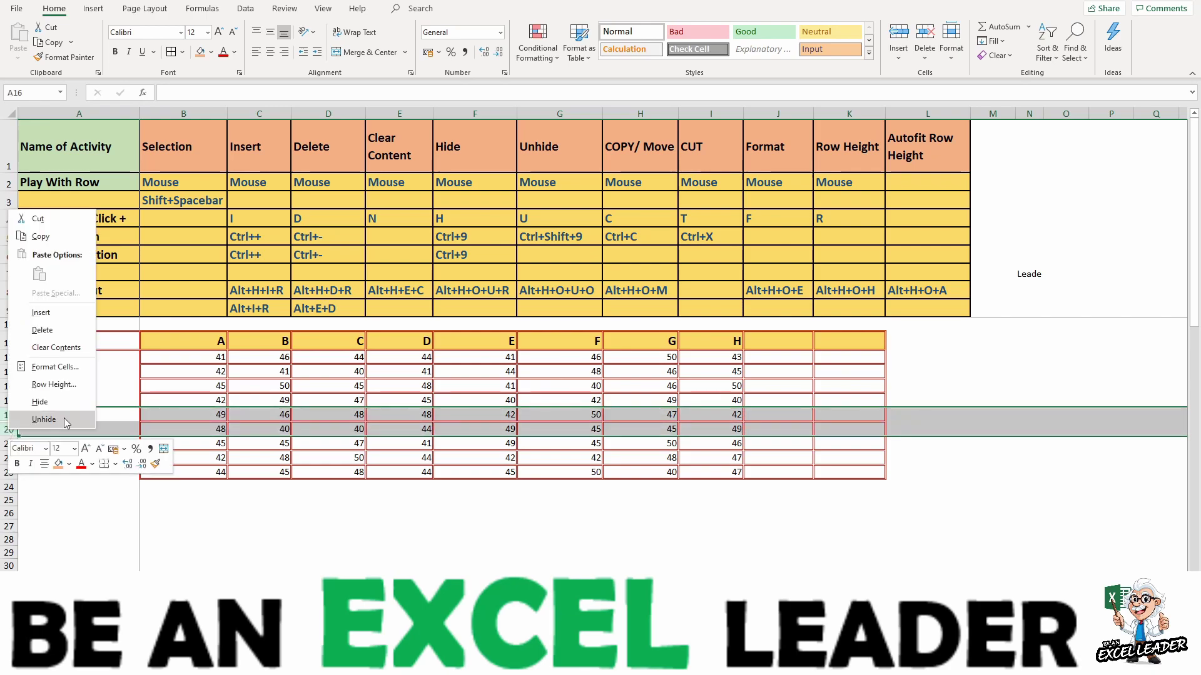
{"action": "left_click", "coordinate": [66, 415]}
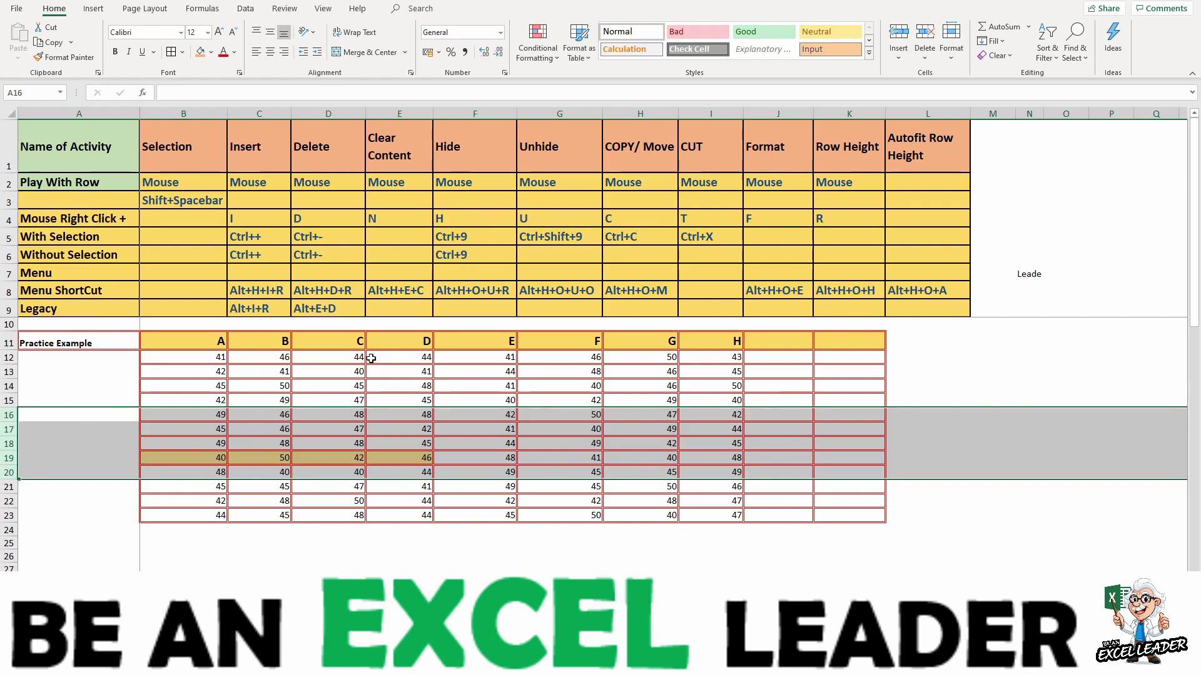
Step: Hide row 21 with the row header's Hide command, and unhide it again
{"action": "left_click", "coordinate": [8, 487]}
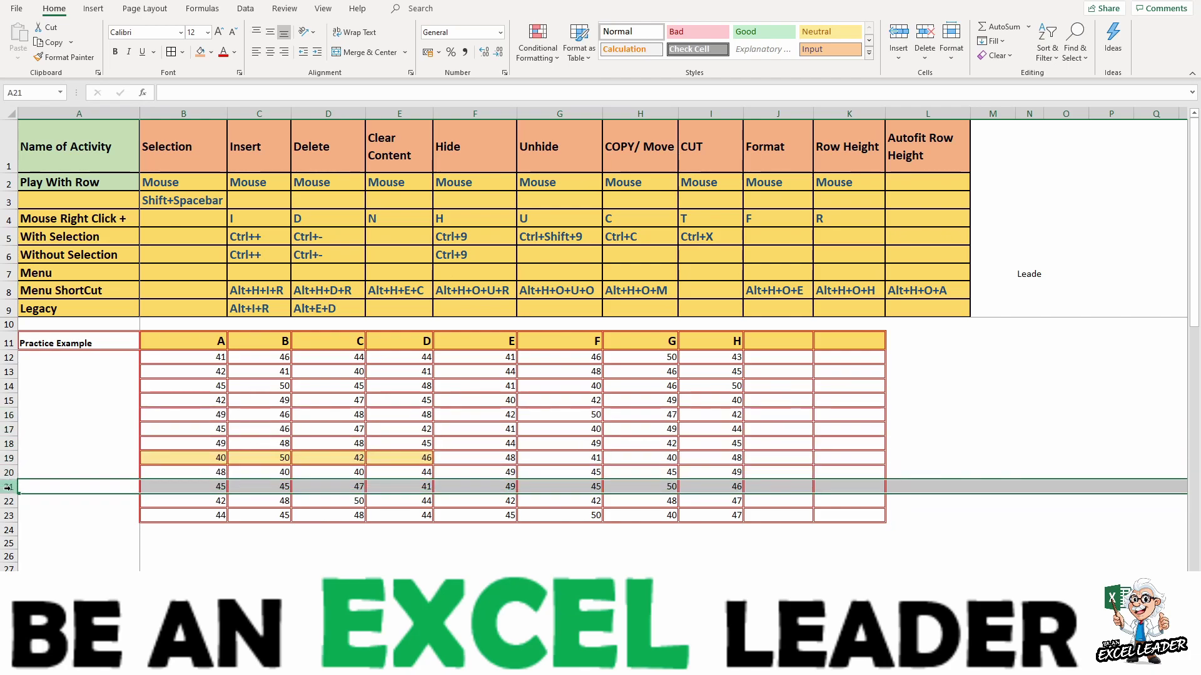
{"action": "right_click", "coordinate": [9, 488]}
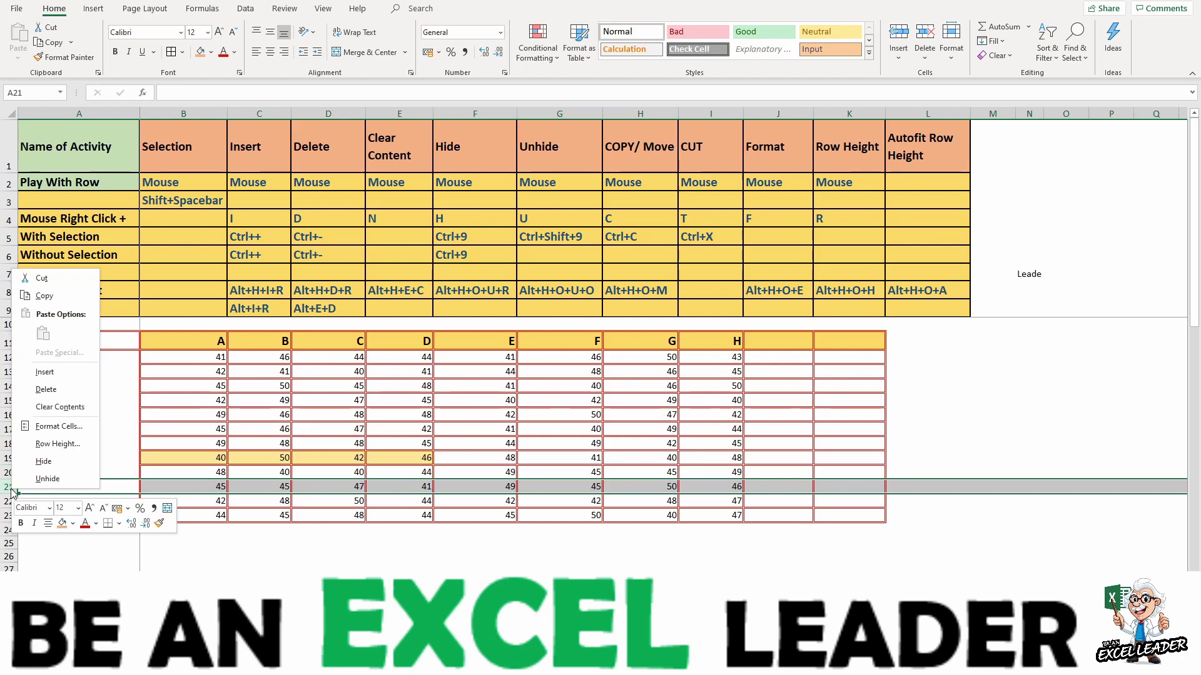
{"action": "left_click", "coordinate": [53, 467]}
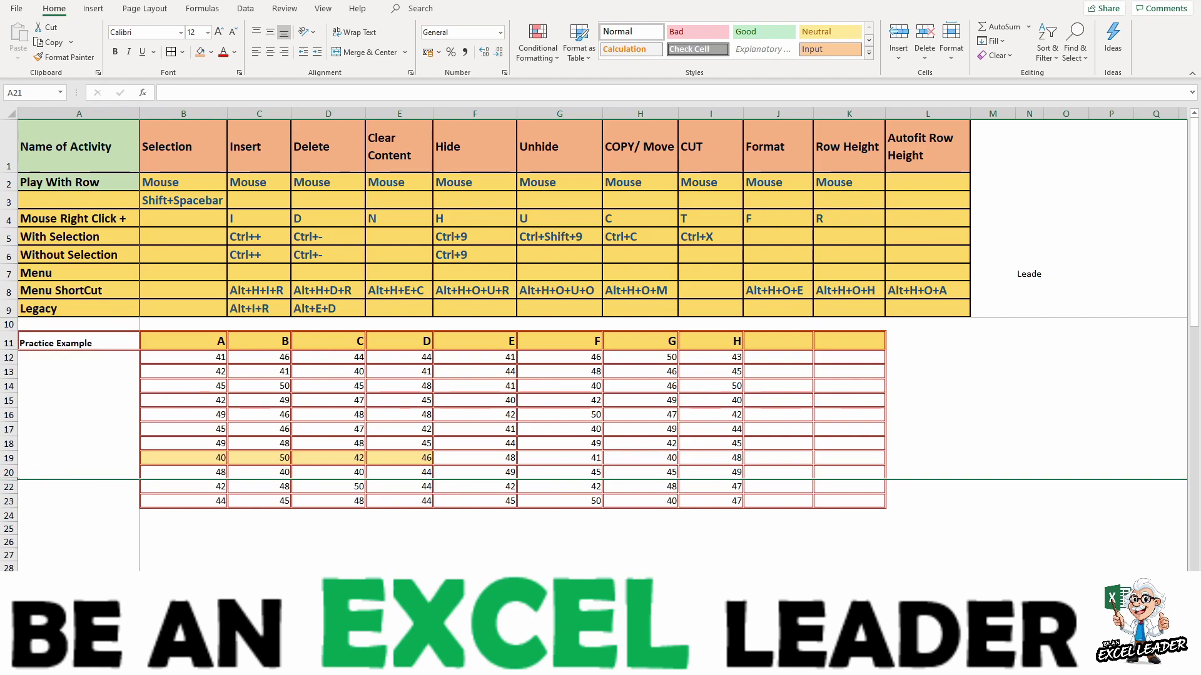
{"action": "right_click", "coordinate": [10, 480]}
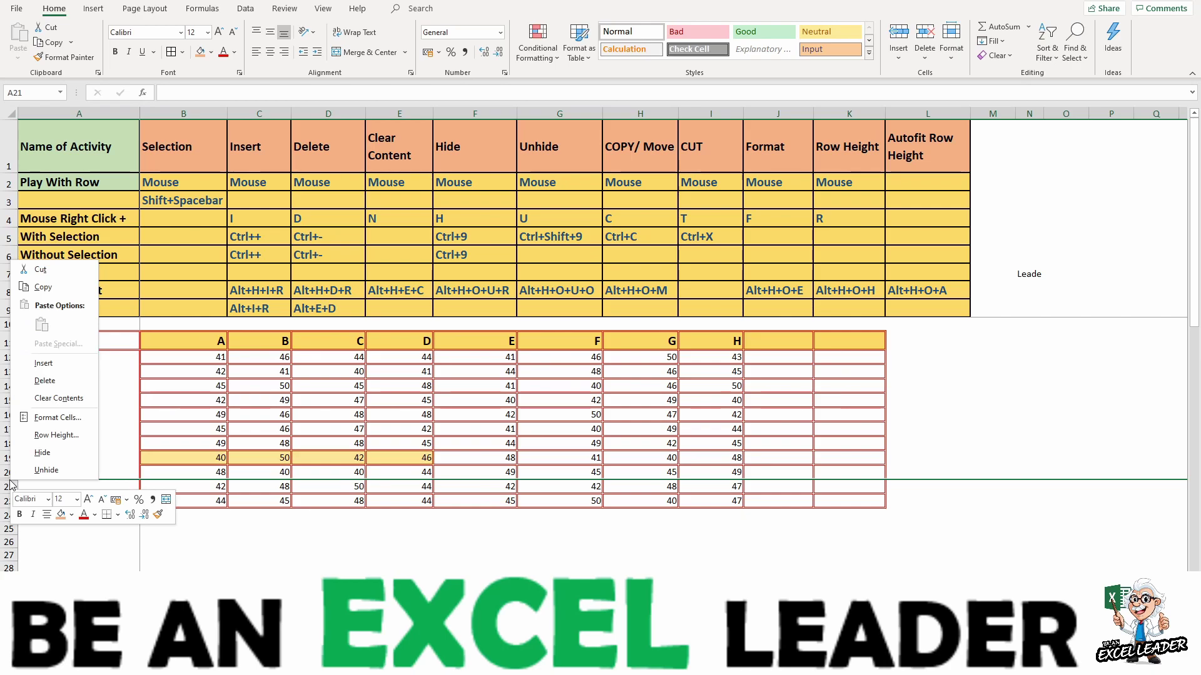
{"action": "key", "text": "ctrl+shift+9"}
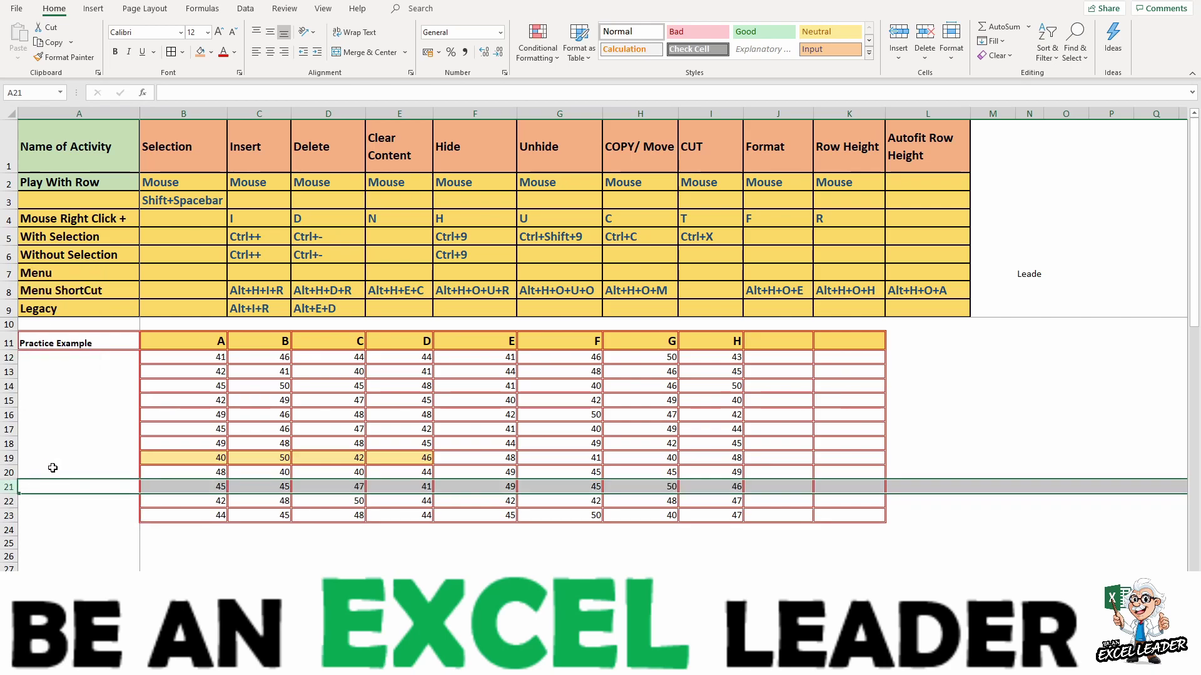
Step: Hide row 20 with the Hide command, and unhide it through a selection of the neighbouring rows 19 and 21
{"action": "left_click", "coordinate": [5, 472]}
{"action": "right_click", "coordinate": [5, 472]}
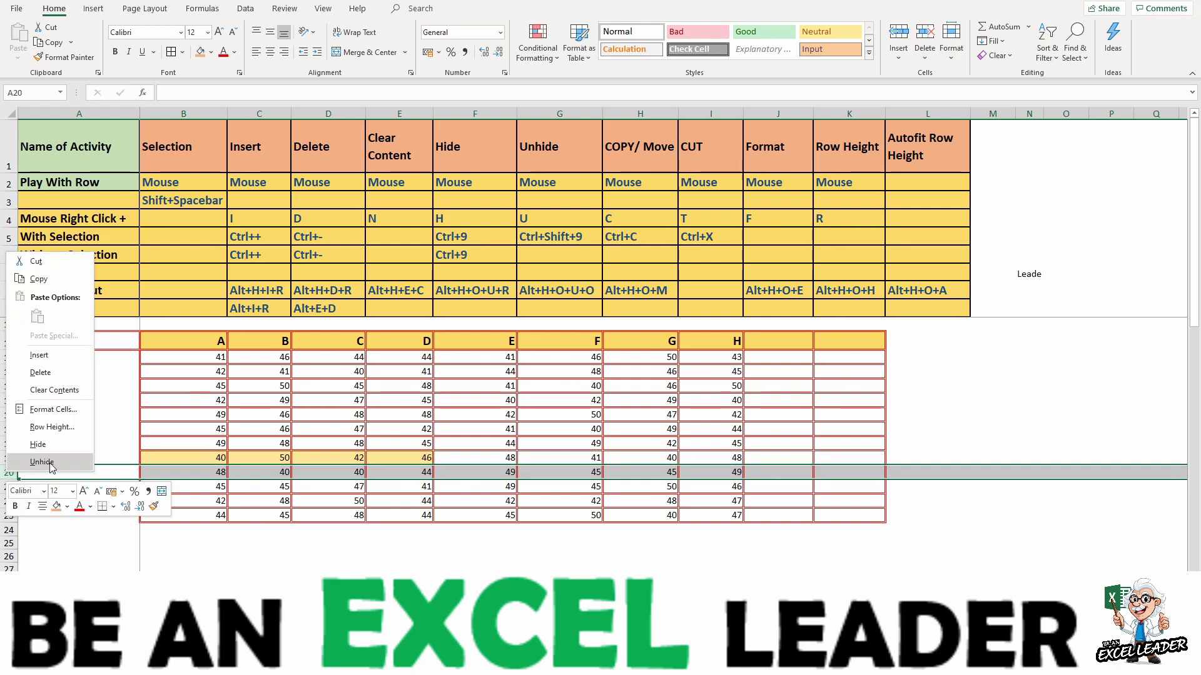
{"action": "left_click", "coordinate": [43, 447]}
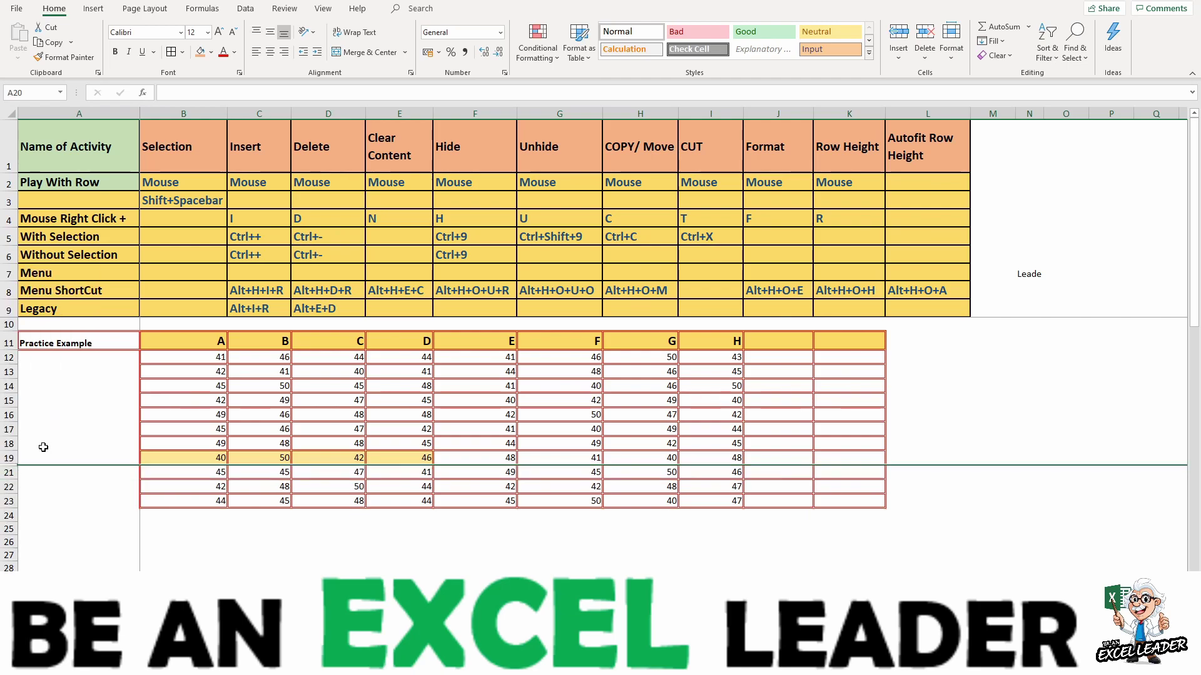
{"action": "left_click_drag", "start_coordinate": [9, 457], "coordinate": [8, 472]}
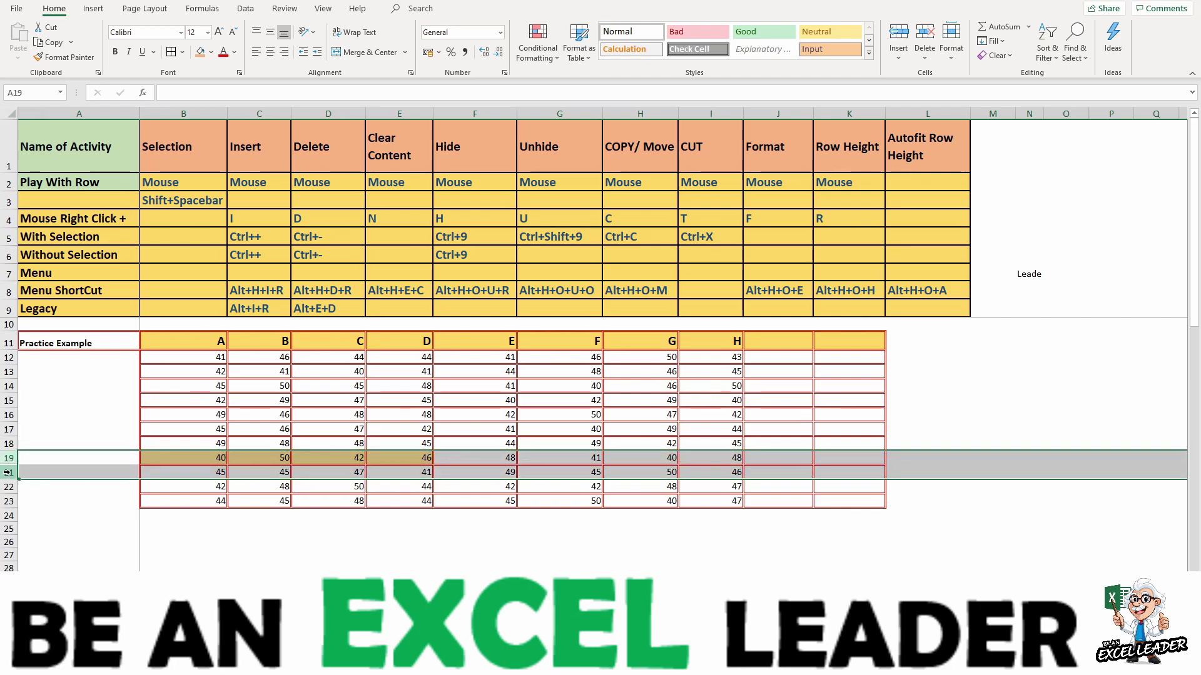
{"action": "right_click", "coordinate": [11, 473]}
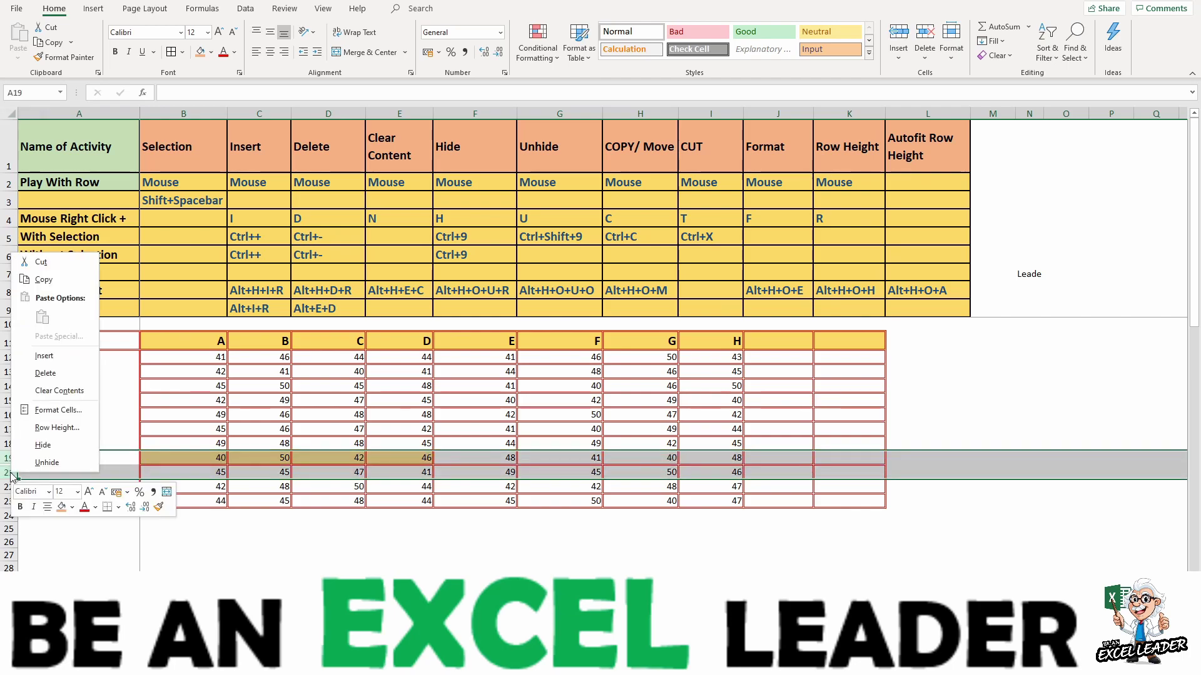
{"action": "key", "text": "u"}
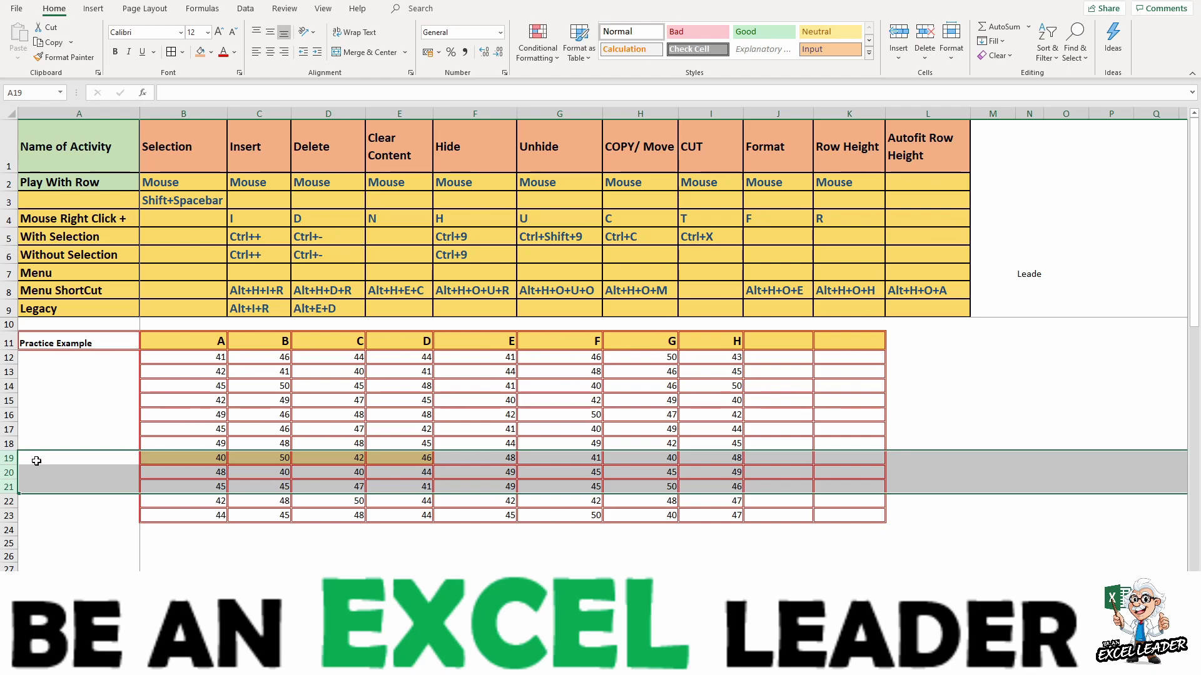
Step: Hide the selected rows 19 to 21 and unhide them, twice in a row
{"action": "key", "text": "ctrl+9"}
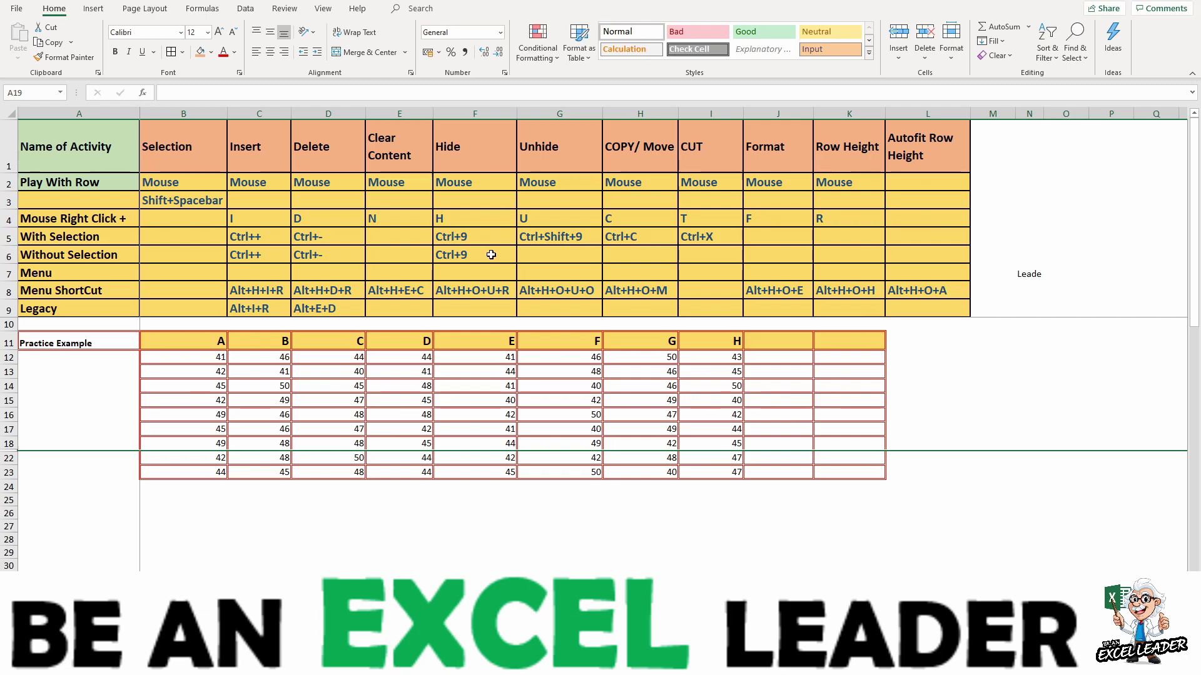
{"action": "double_click", "coordinate": [7, 444]}
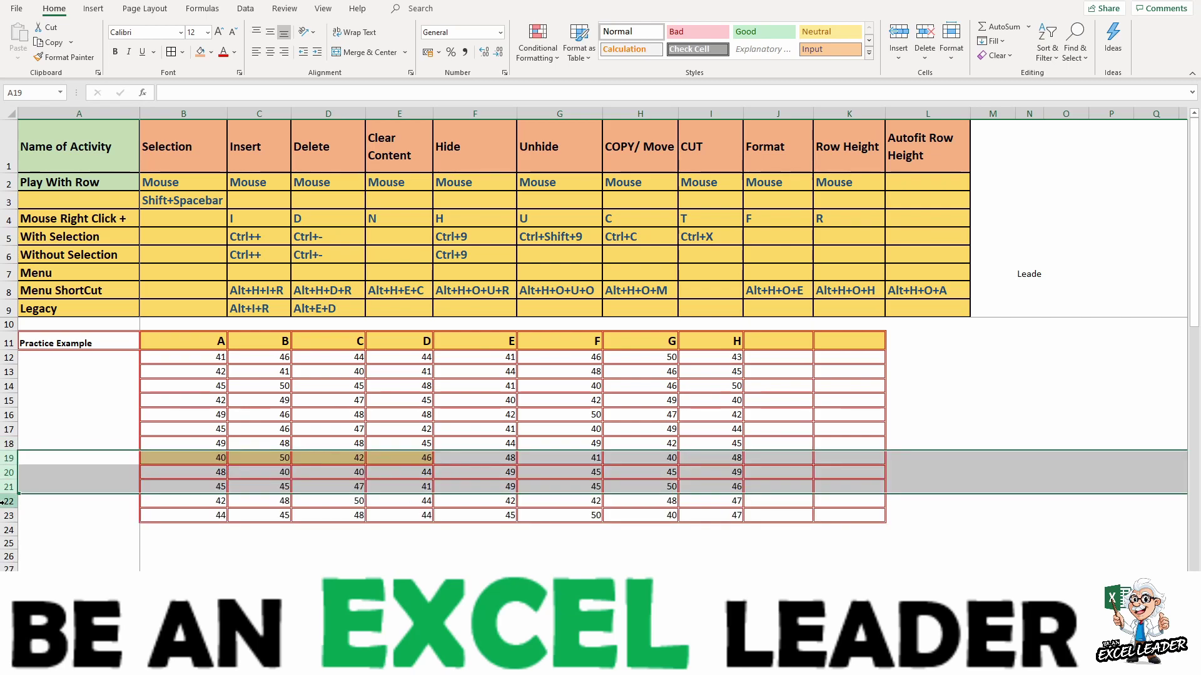
{"action": "key", "text": "ctrl+9"}
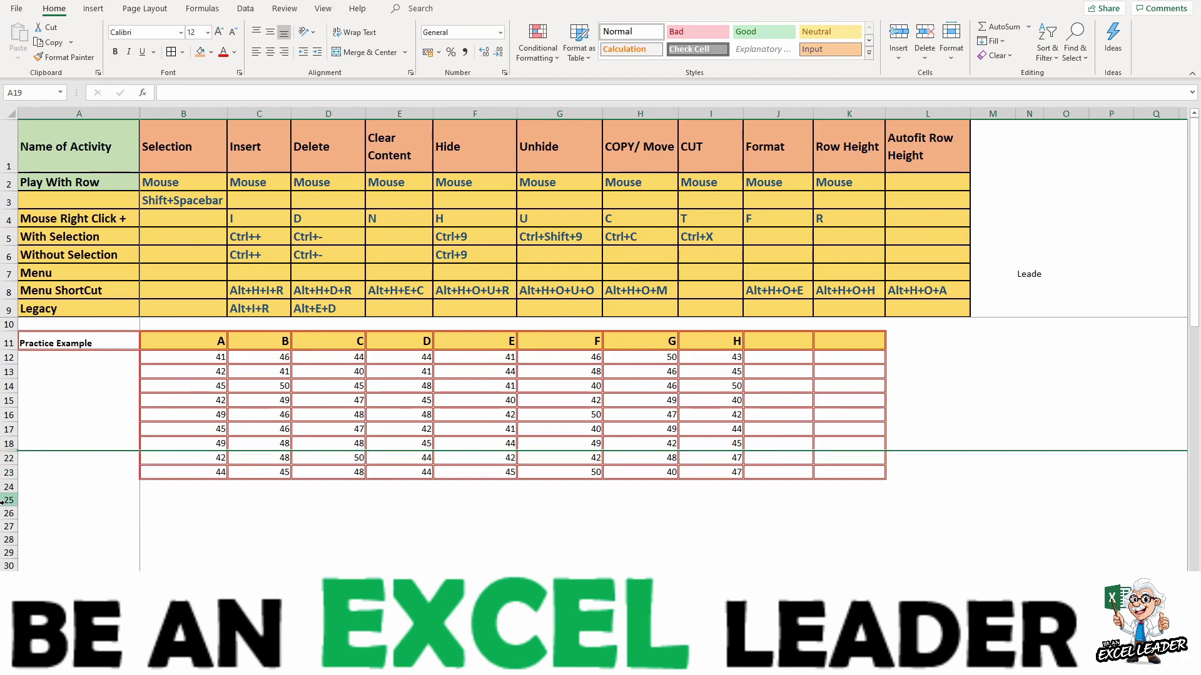
{"action": "key", "text": "ctrl+shift+9"}
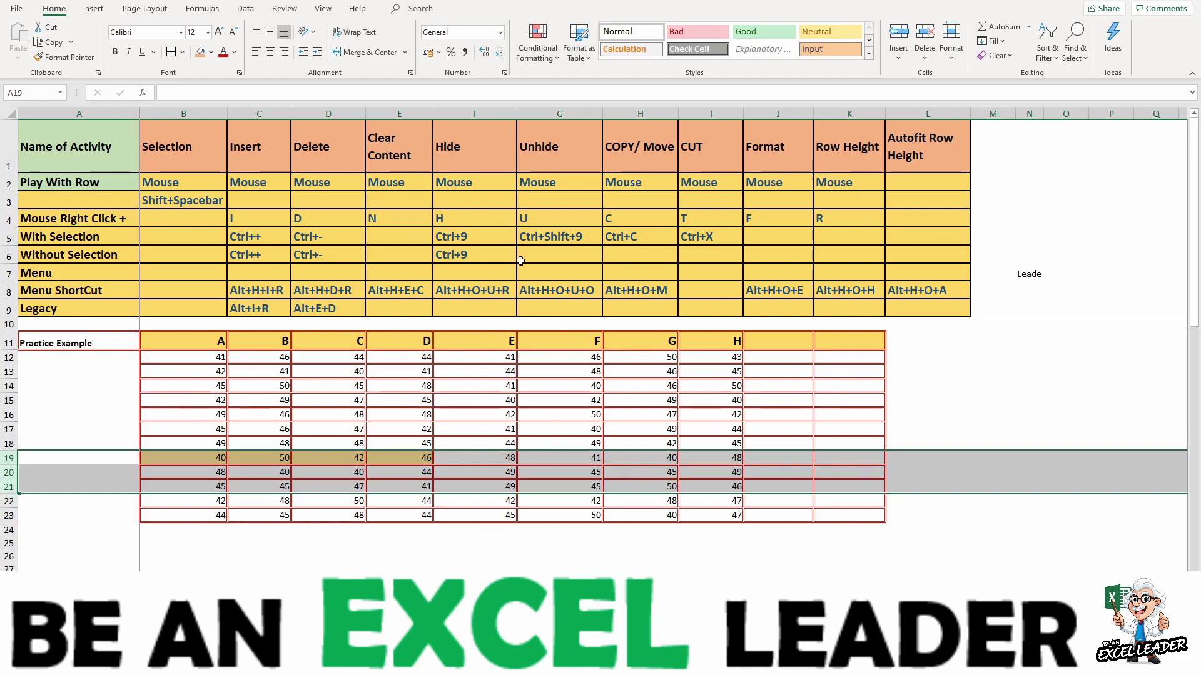
Step: Hide row 16 with only cell F16 selected instead of the whole row, and unhide it
{"action": "left_click", "coordinate": [471, 418]}
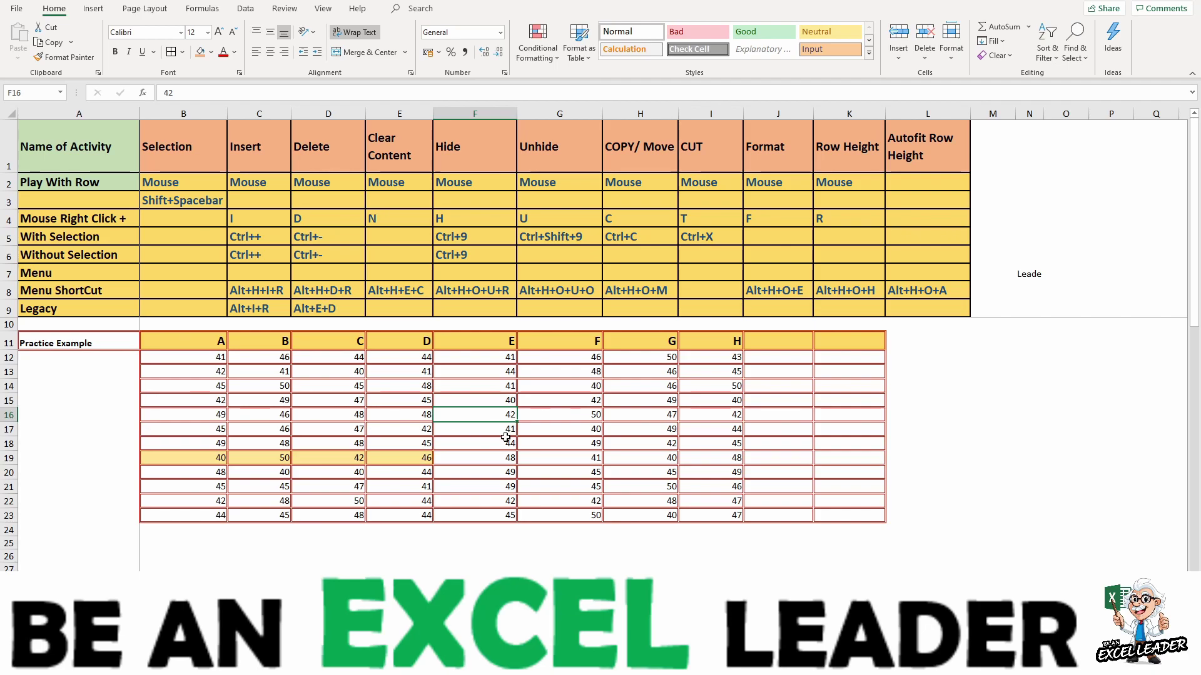
{"action": "key", "text": "ctrl+9"}
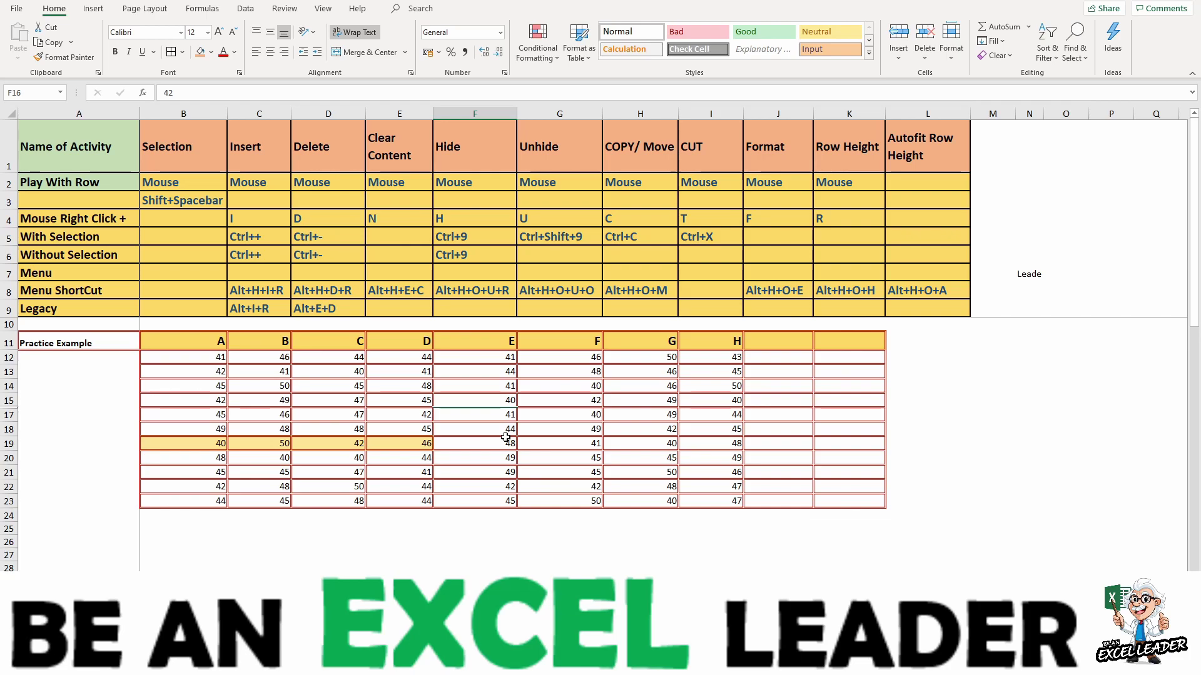
{"action": "key", "text": "ctrl+shift+9"}
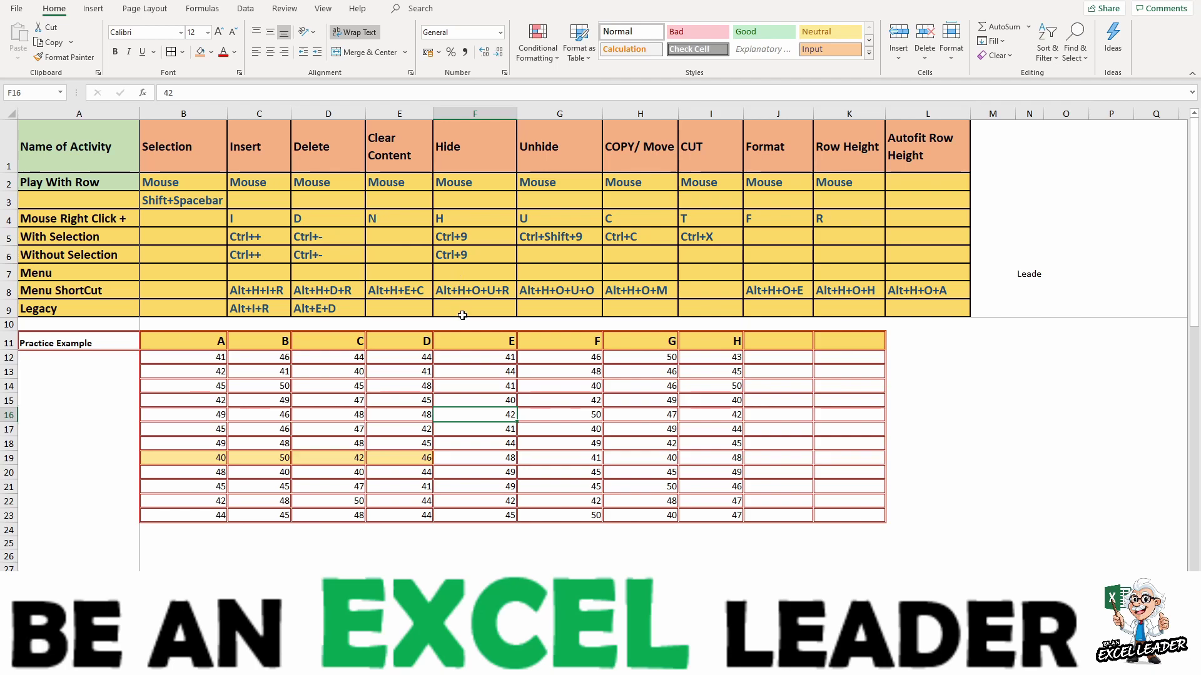
Step: Hide row 16 and row 17 one after the other with the ribbon's Hide Rows option, and undo both hidings
{"action": "left_click", "coordinate": [950, 54]}
{"action": "mouse_move", "coordinate": [981, 205]}
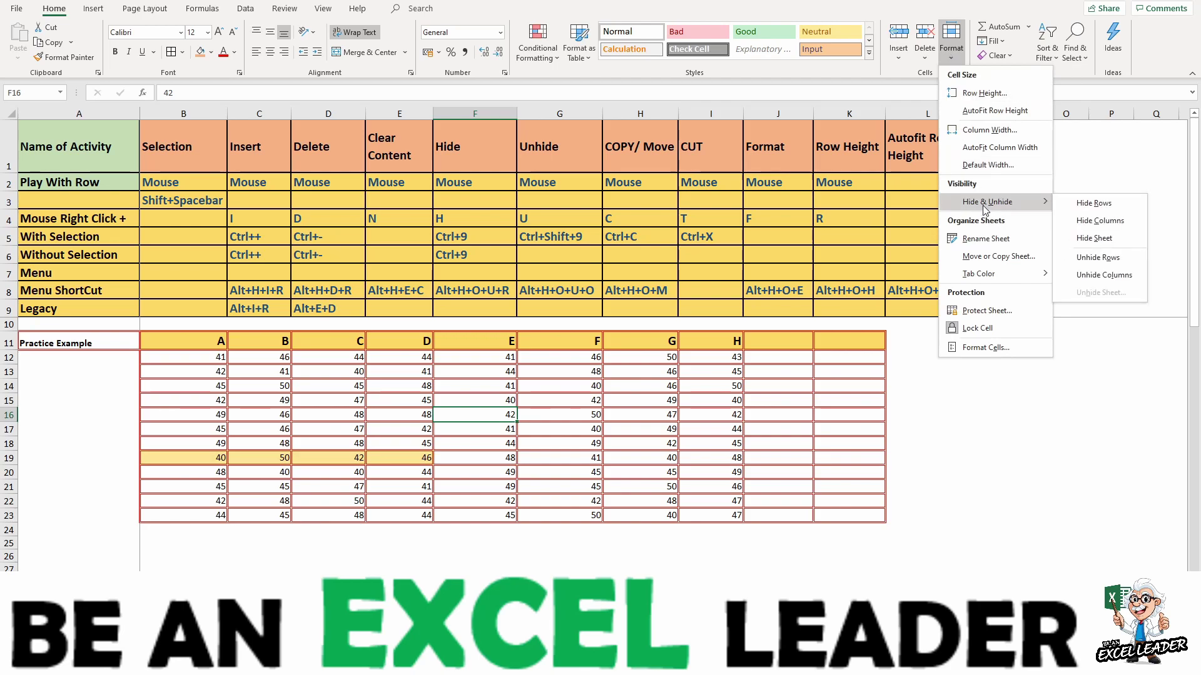
{"action": "left_click", "coordinate": [1093, 206]}
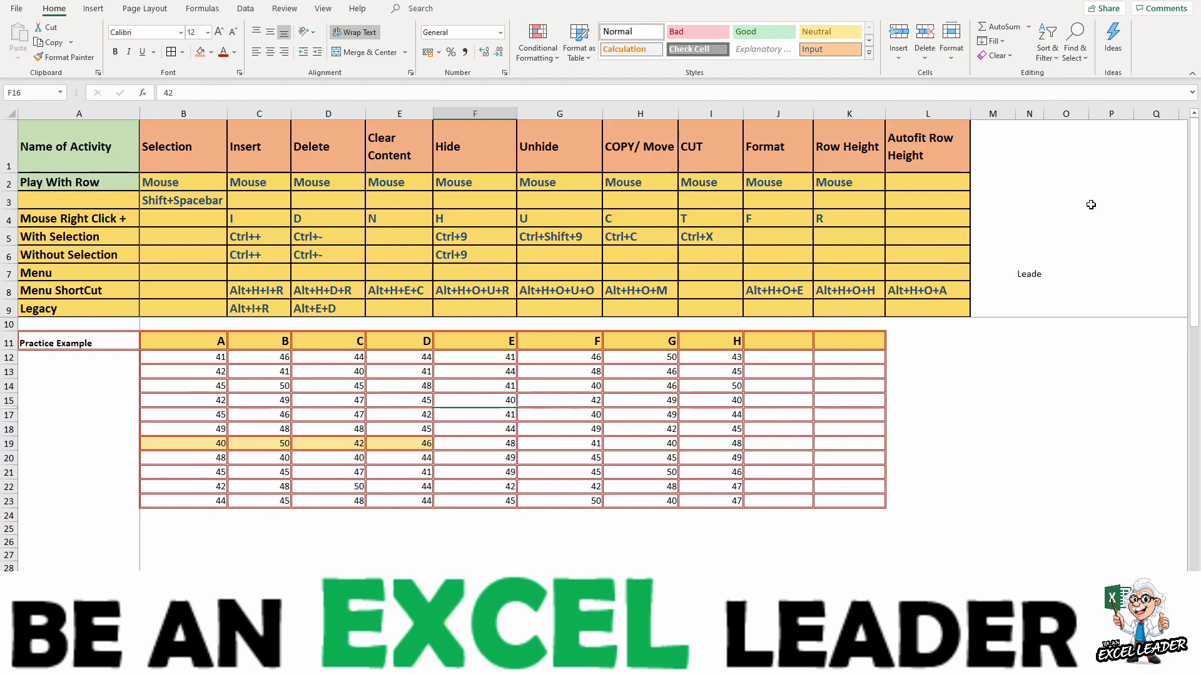
{"action": "left_click", "coordinate": [951, 55]}
{"action": "mouse_move", "coordinate": [993, 203]}
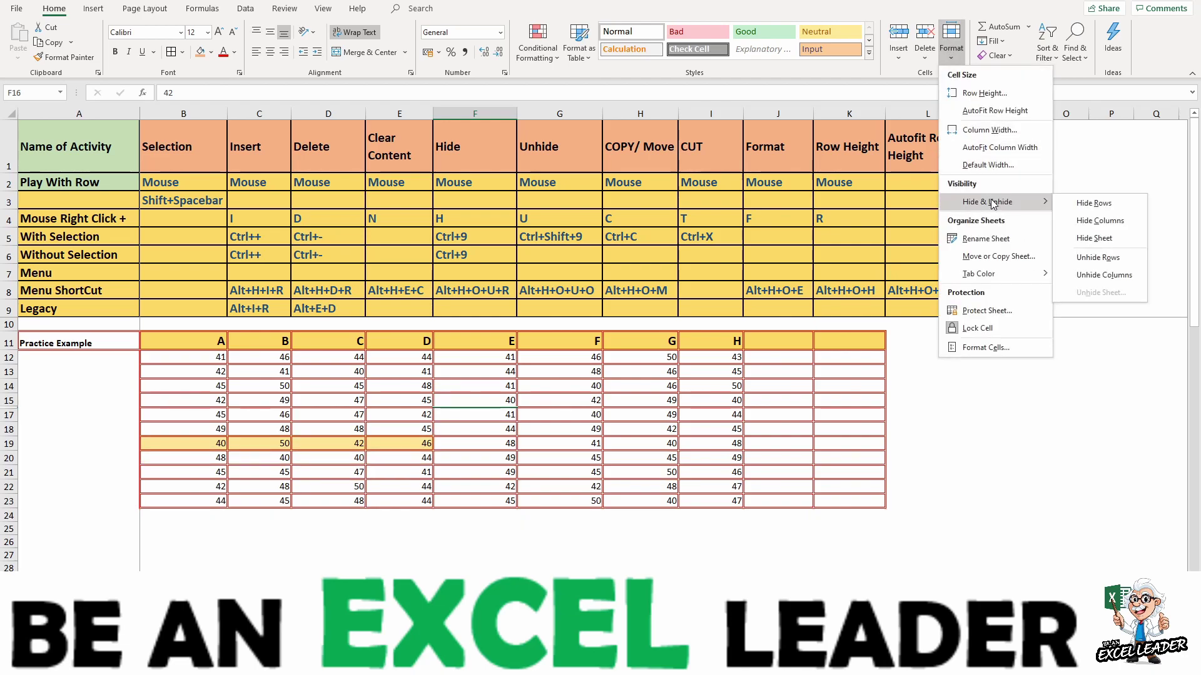
{"action": "left_click", "coordinate": [491, 415]}
{"action": "left_click", "coordinate": [484, 414]}
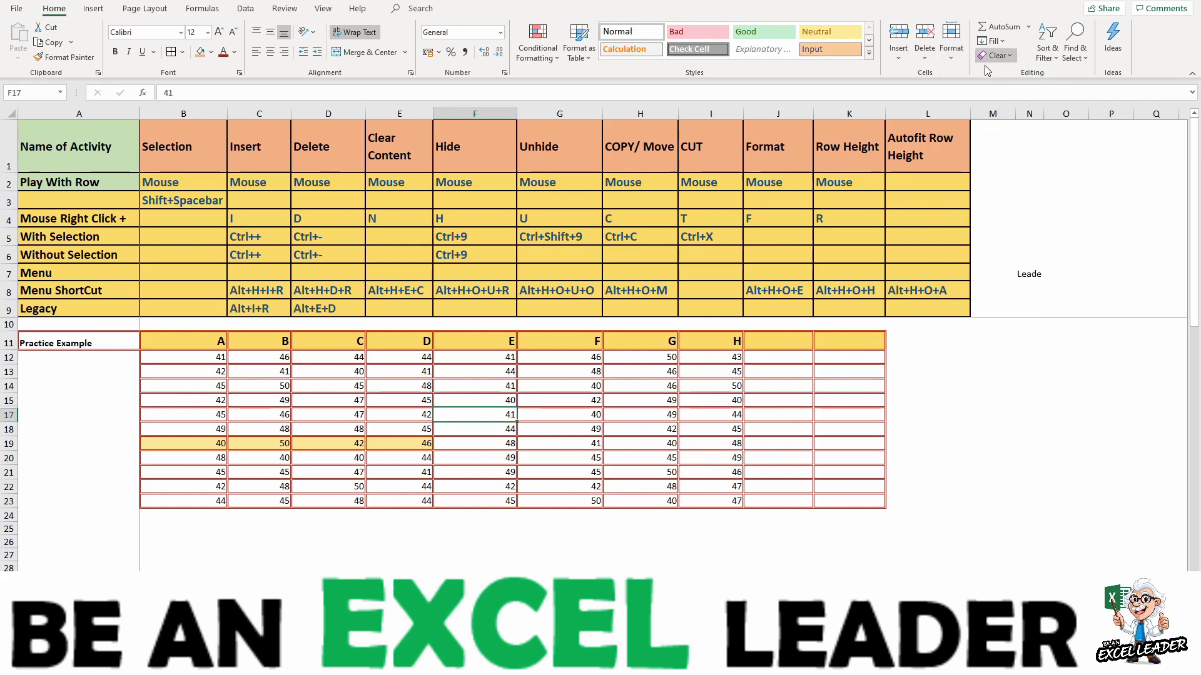
{"action": "left_click", "coordinate": [955, 62]}
{"action": "mouse_move", "coordinate": [1002, 206]}
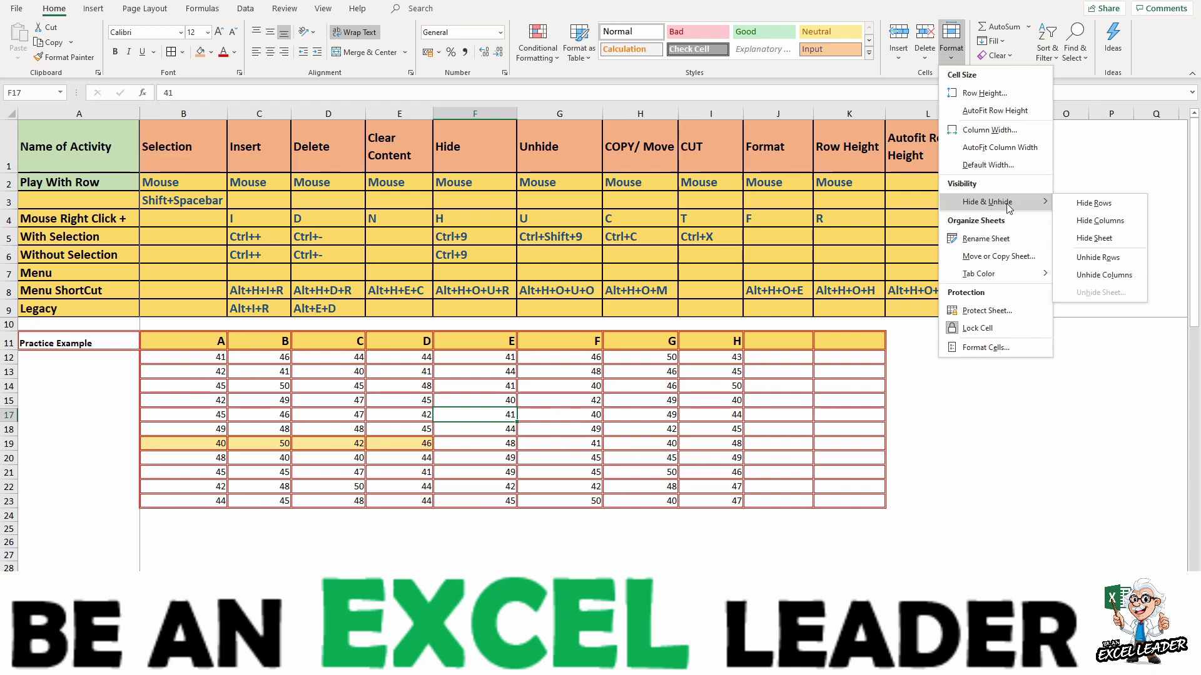
{"action": "left_click", "coordinate": [1104, 206]}
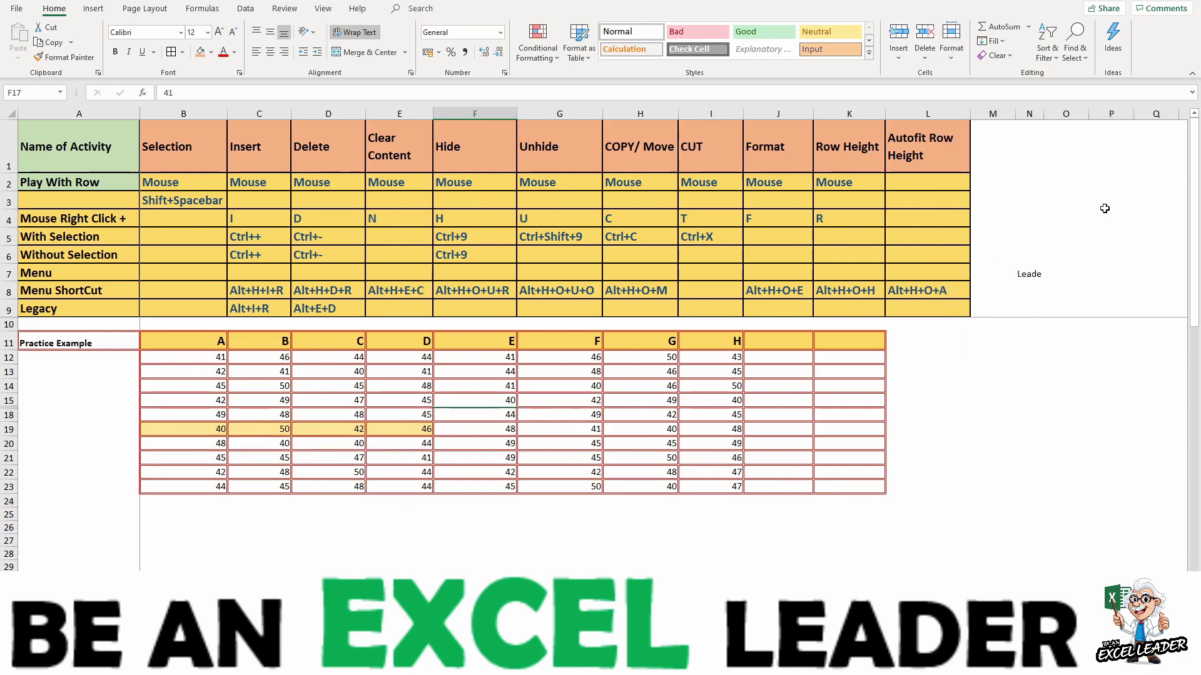
{"action": "key", "text": "ctrl+z"}
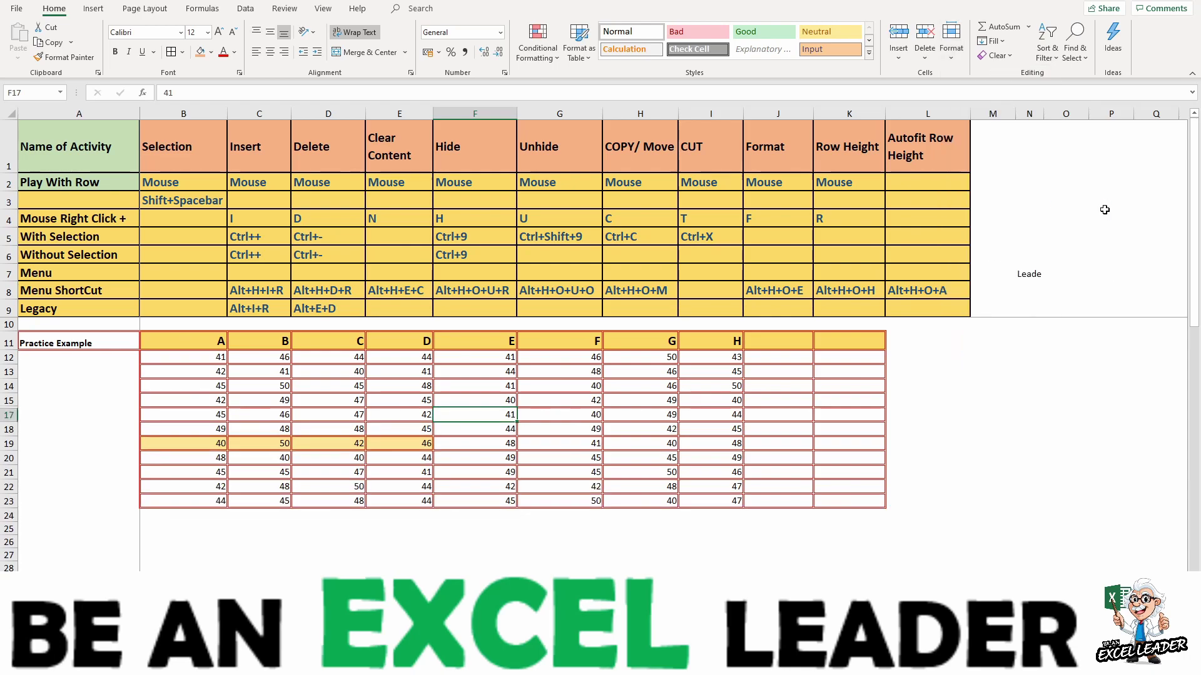
{"action": "key", "text": "ctrl+z"}
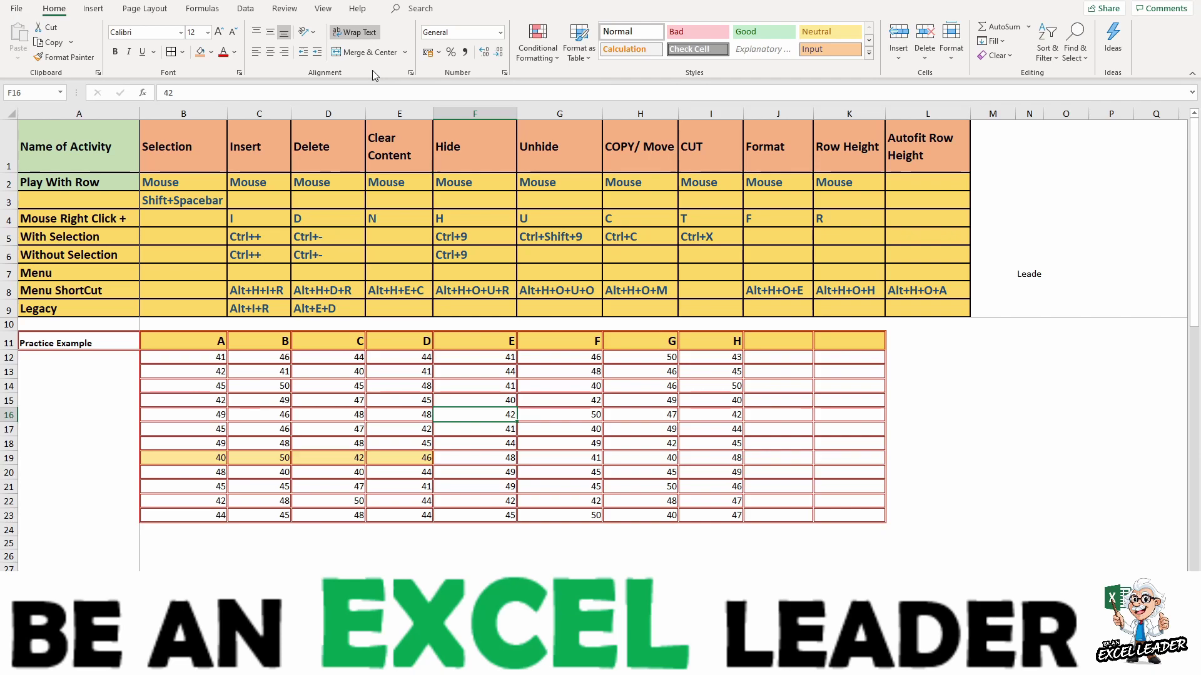
Step: Hide row 16 with the ribbon's Hide Rows access-key sequence, and restore it with the Unhide Rows sequence
{"action": "key", "text": "alt"}
{"action": "key", "text": "h"}
{"action": "key", "text": "o"}
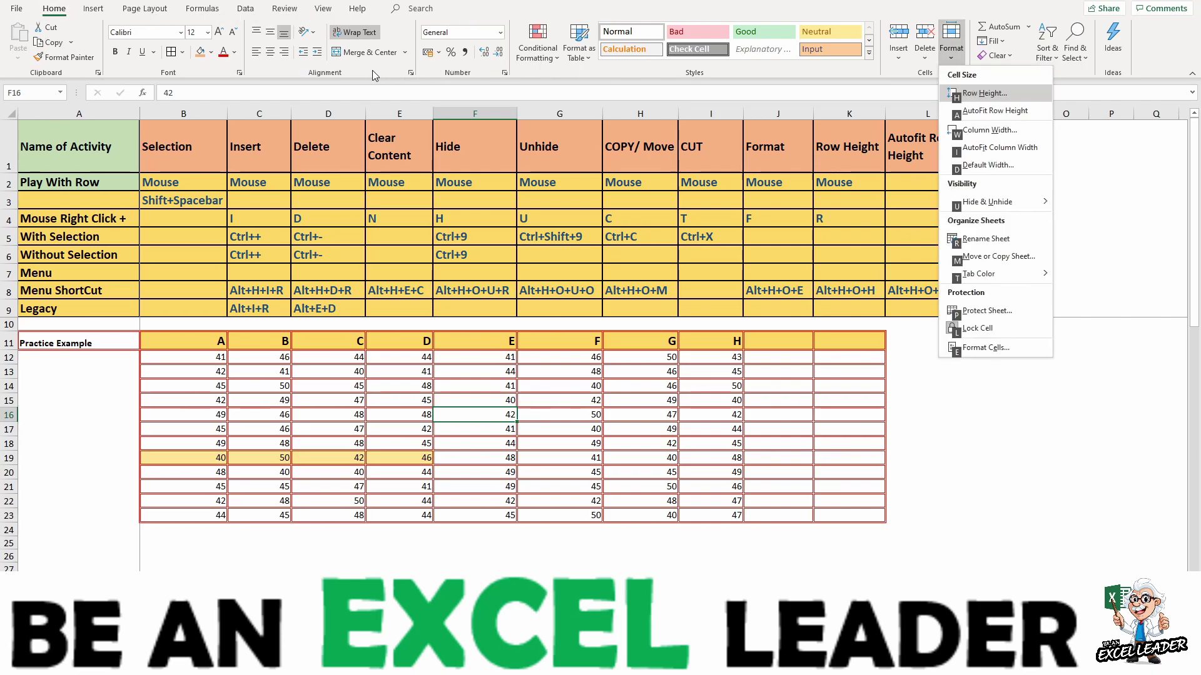
{"action": "key", "text": "u"}
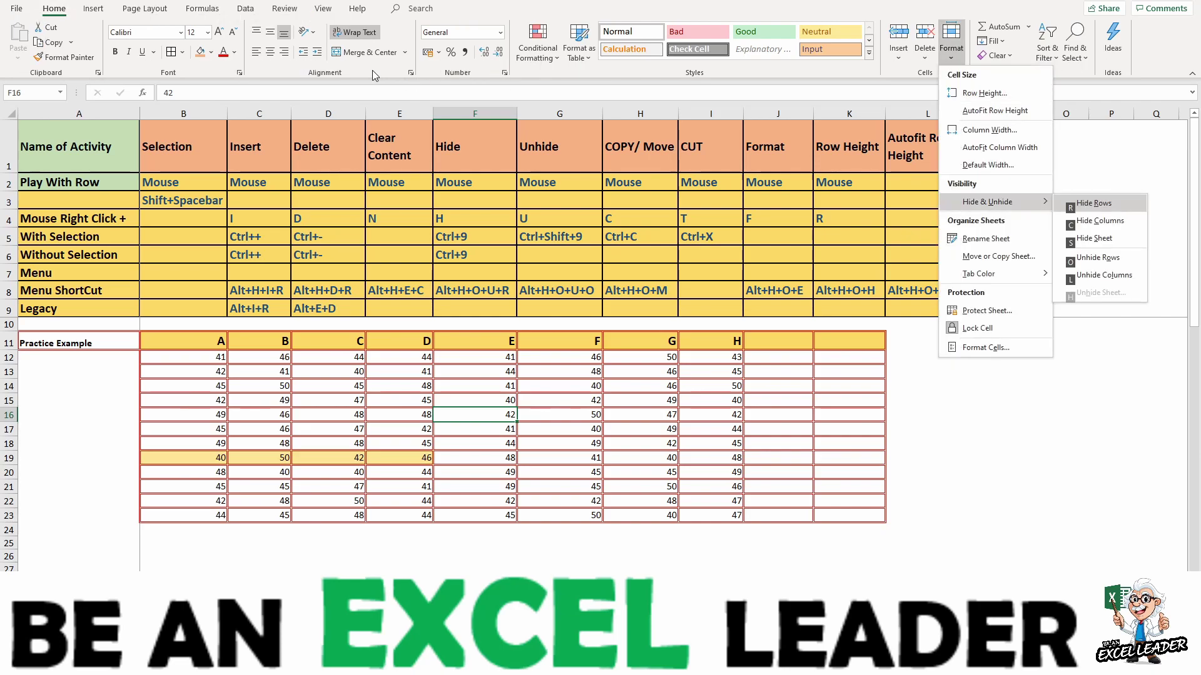
{"action": "key", "text": "r"}
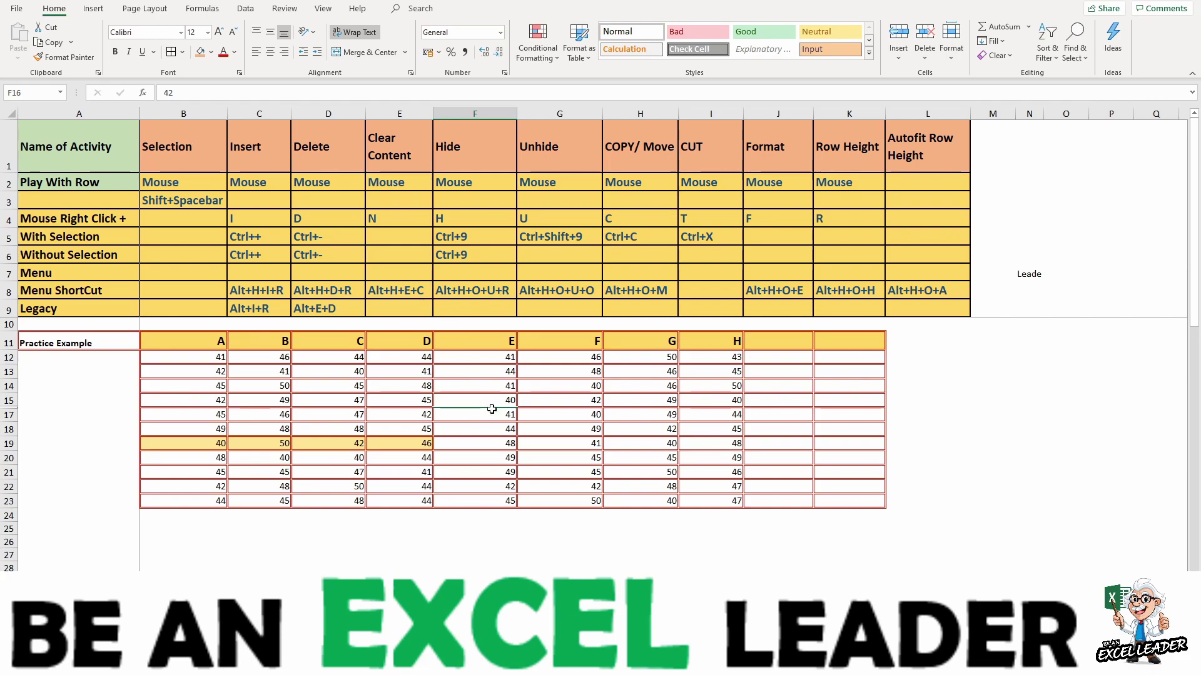
{"action": "key", "text": "alt"}
{"action": "key", "text": "h"}
{"action": "key", "text": "o"}
{"action": "key", "text": "u"}
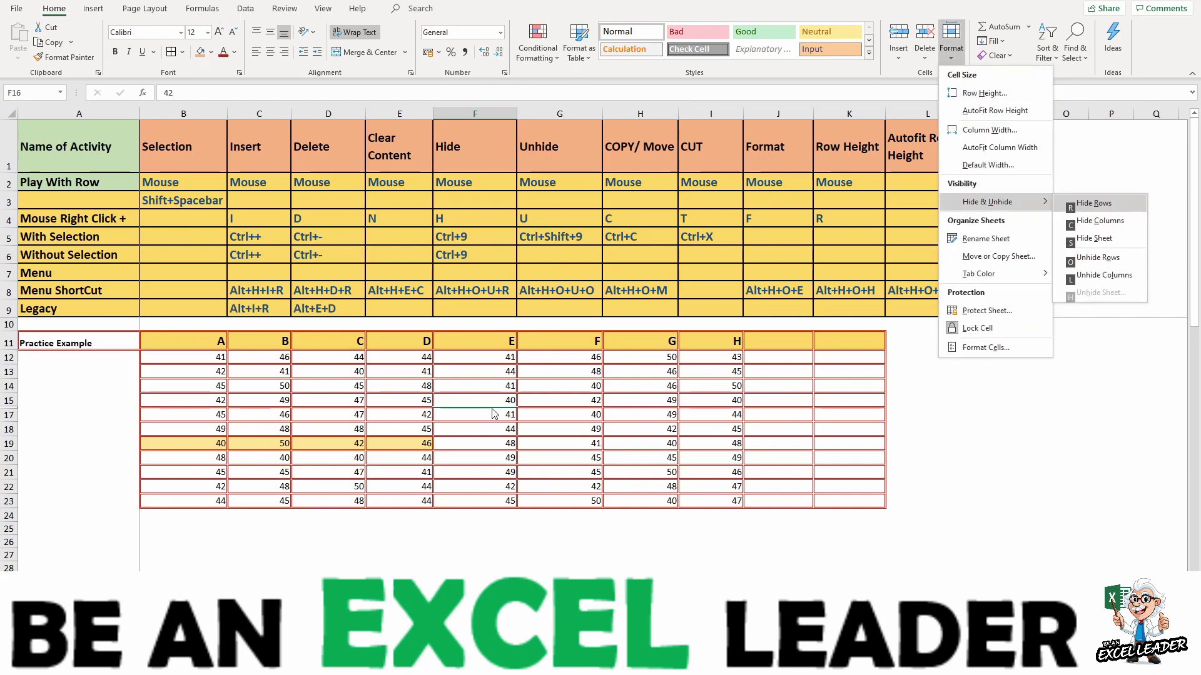
{"action": "key", "text": "o"}
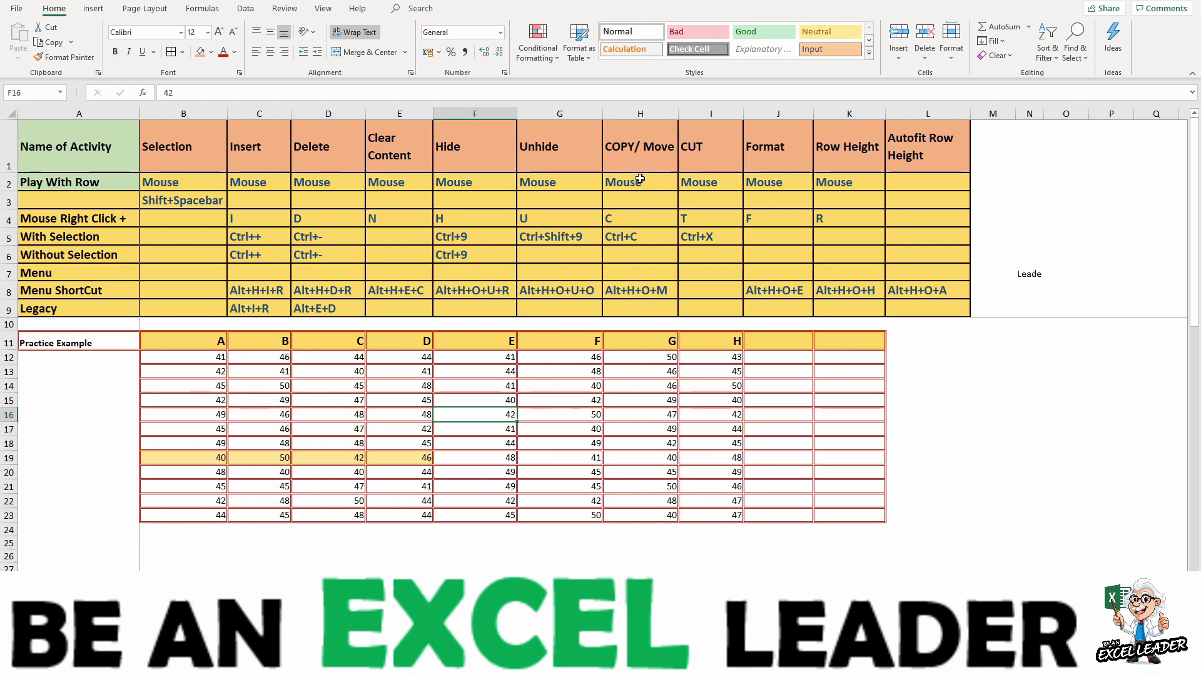
Step: Copy the whole of row 15 and insert the copied cells at row 27 below the practice table
{"action": "left_click", "coordinate": [7, 400]}
{"action": "right_click", "coordinate": [11, 404]}
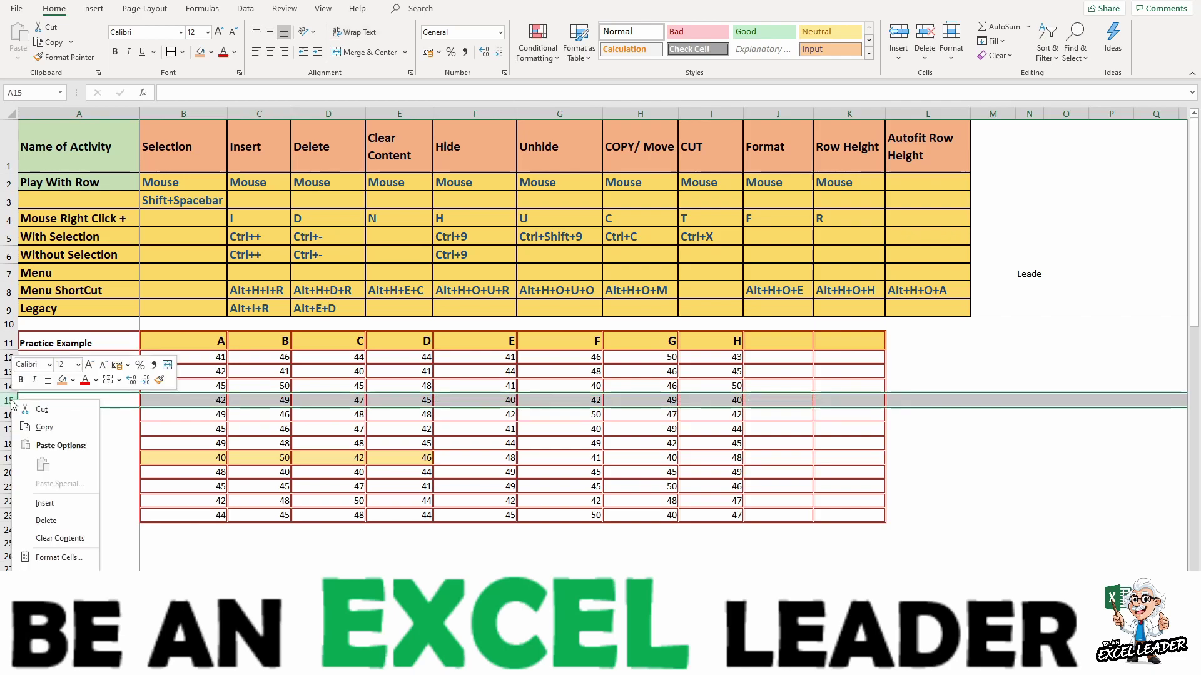
{"action": "left_click", "coordinate": [44, 427]}
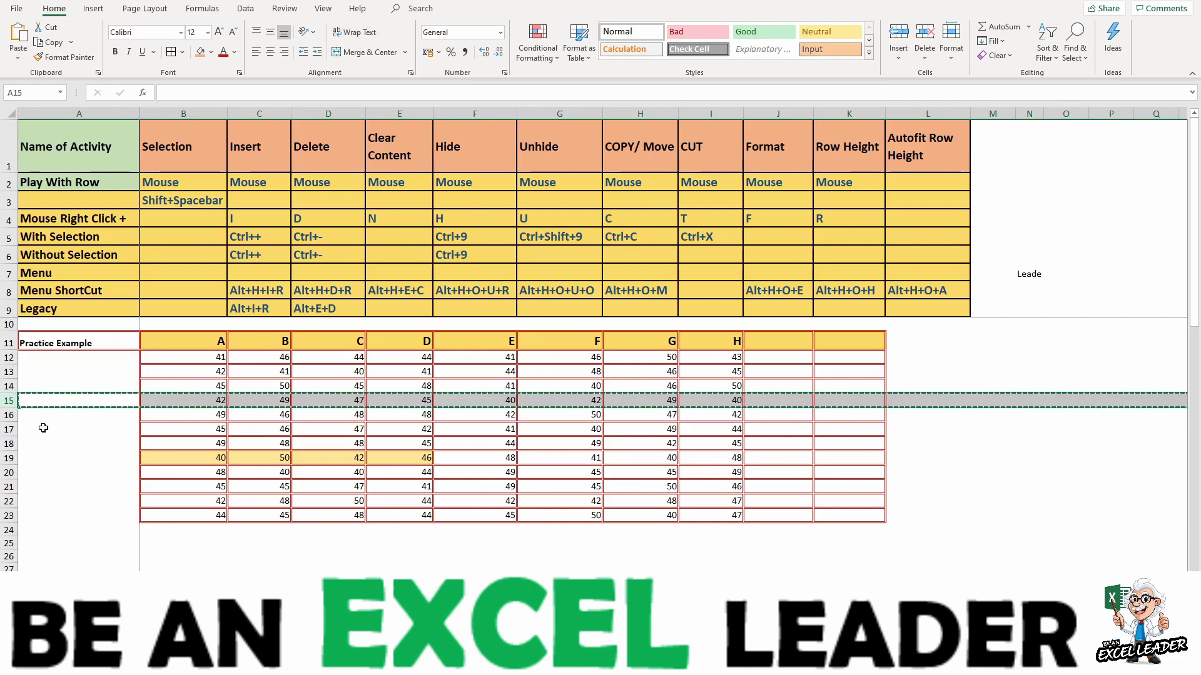
{"action": "left_click", "coordinate": [8, 529]}
{"action": "left_click", "coordinate": [8, 567]}
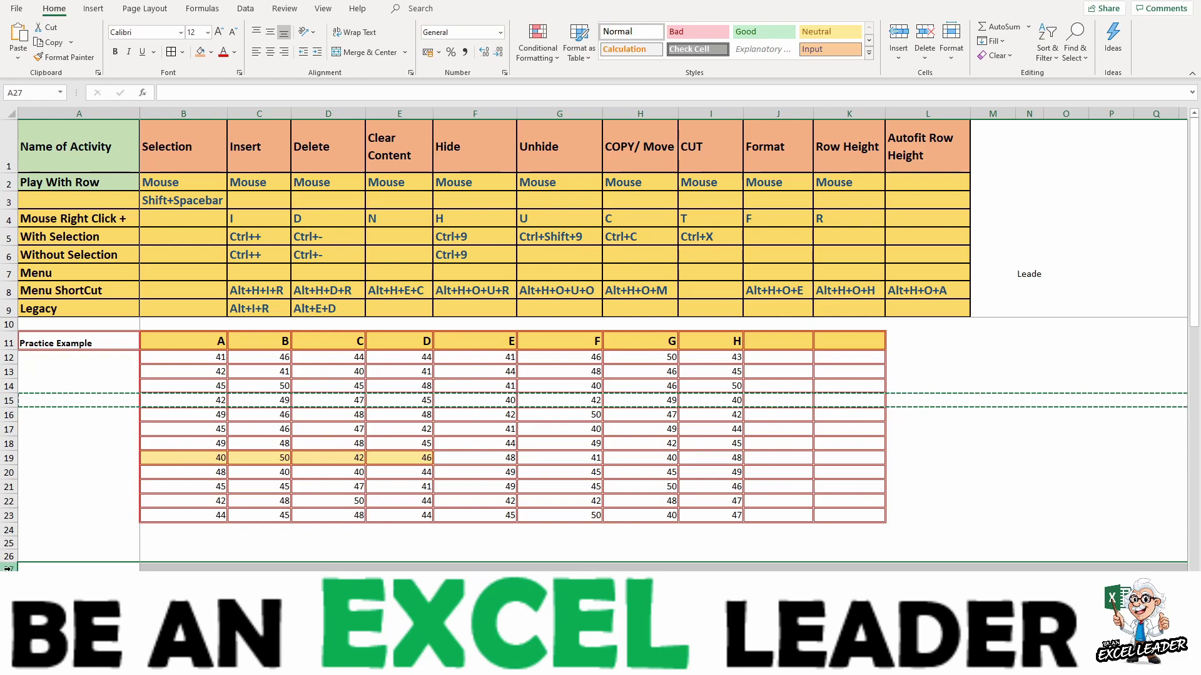
{"action": "right_click", "coordinate": [11, 568]}
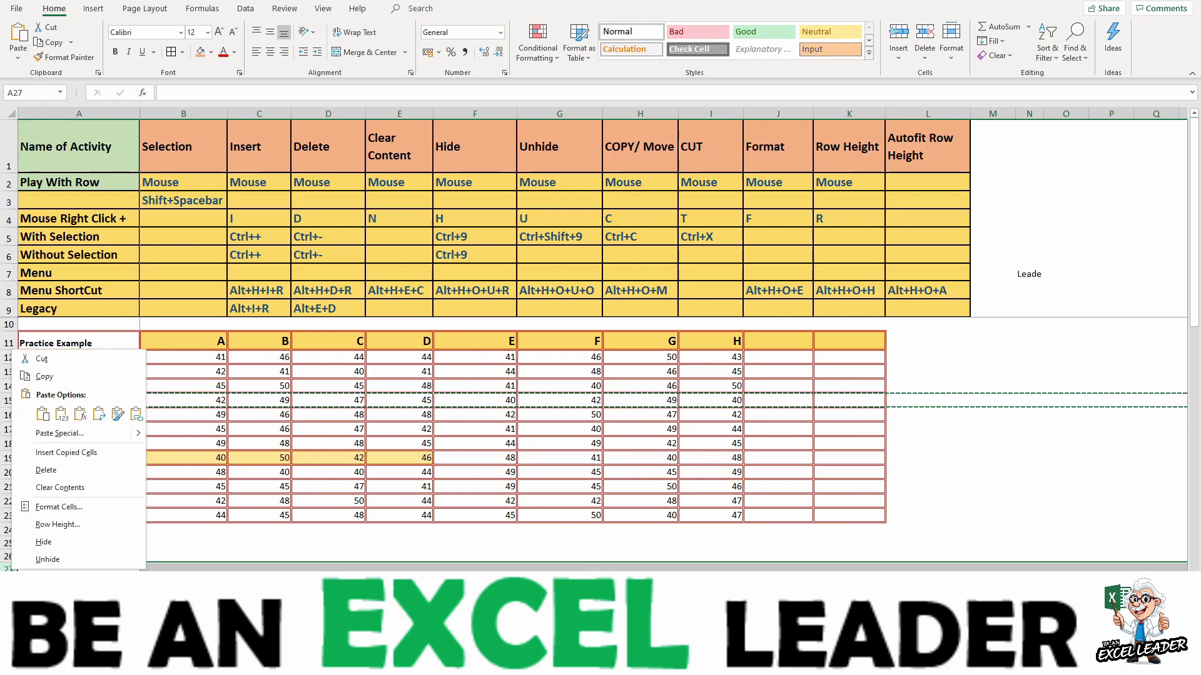
{"action": "left_click", "coordinate": [52, 457]}
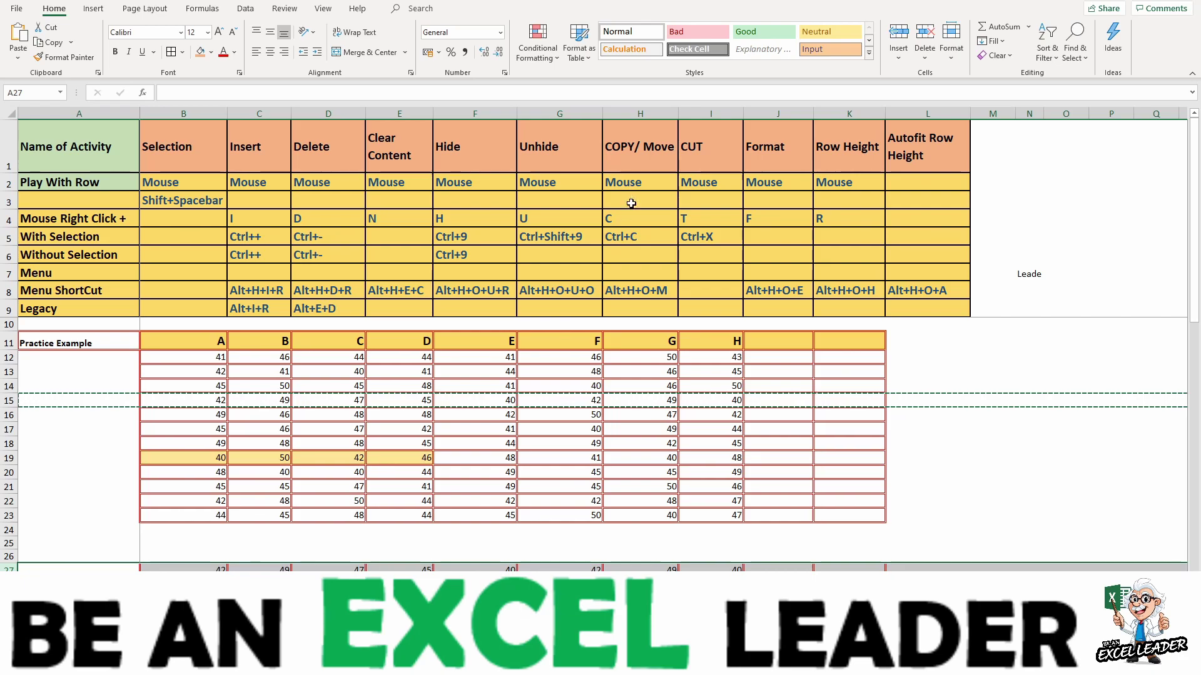
Step: Insert another copy of row 15 at row 26 and delete the blank row 27 beneath it
{"action": "left_click", "coordinate": [9, 401]}
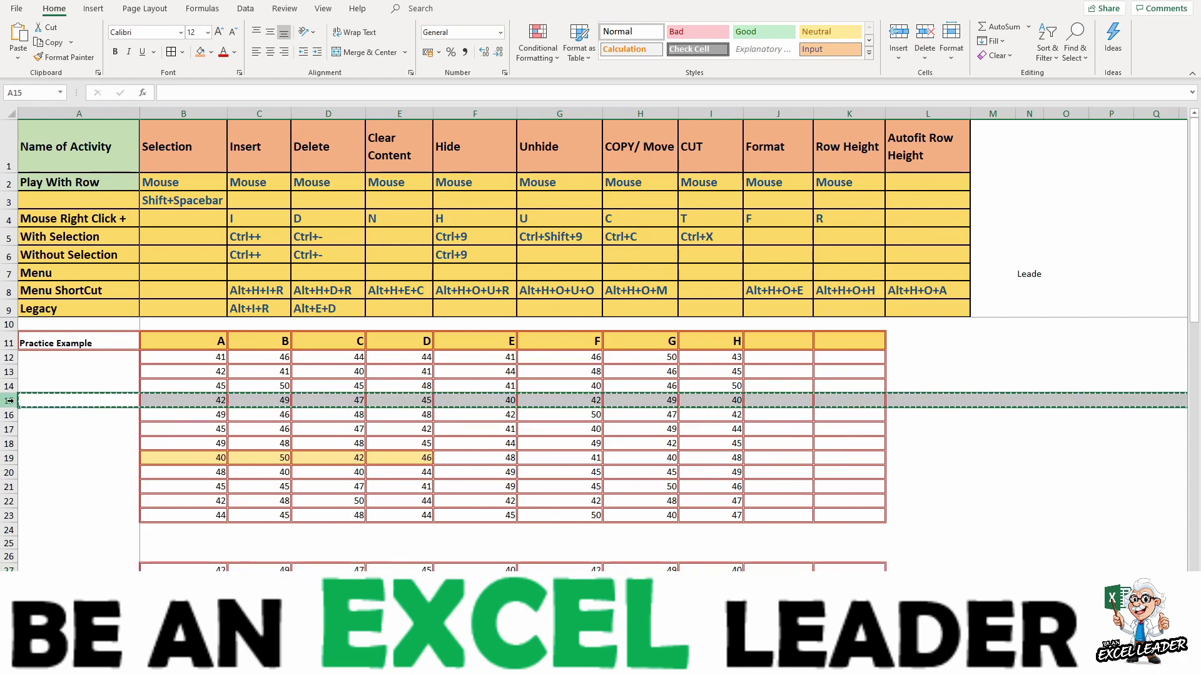
{"action": "right_click", "coordinate": [13, 404]}
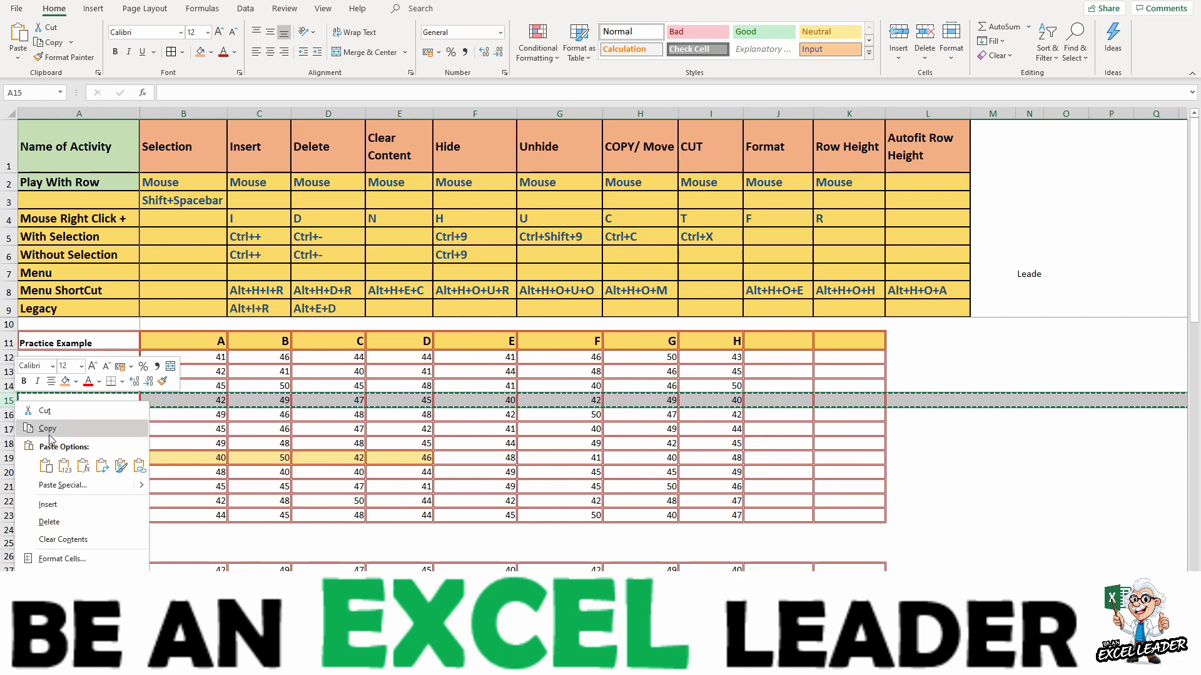
{"action": "left_click", "coordinate": [142, 210]}
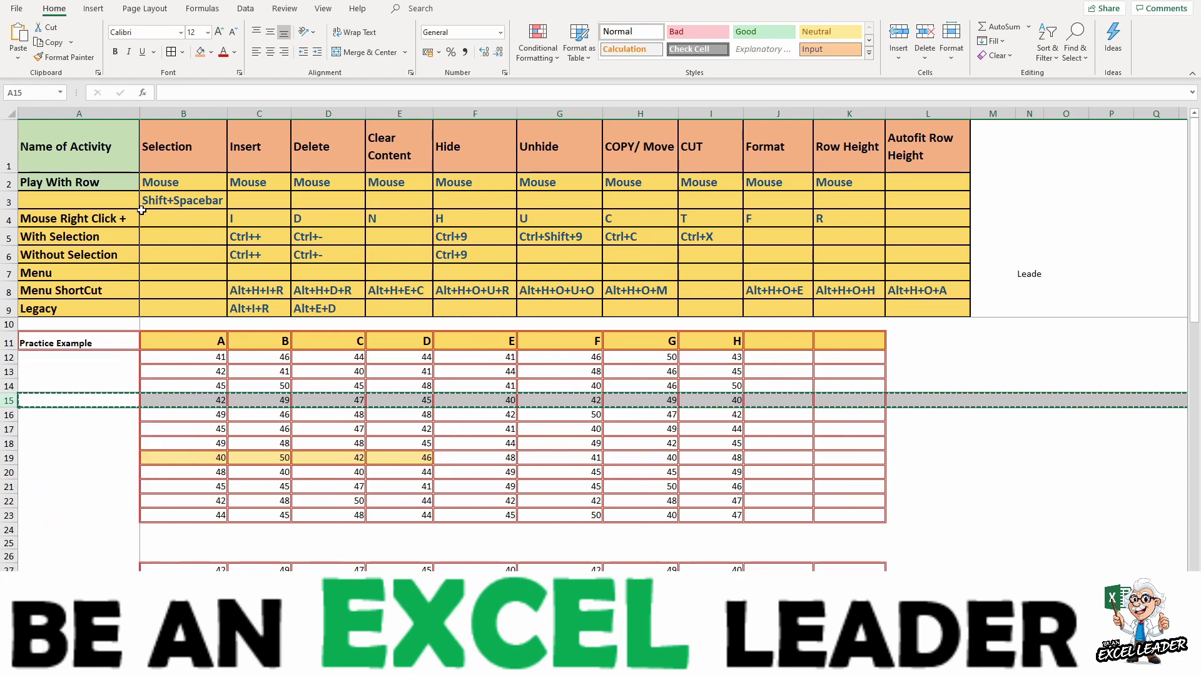
{"action": "left_click", "coordinate": [14, 557]}
{"action": "right_click", "coordinate": [13, 557]}
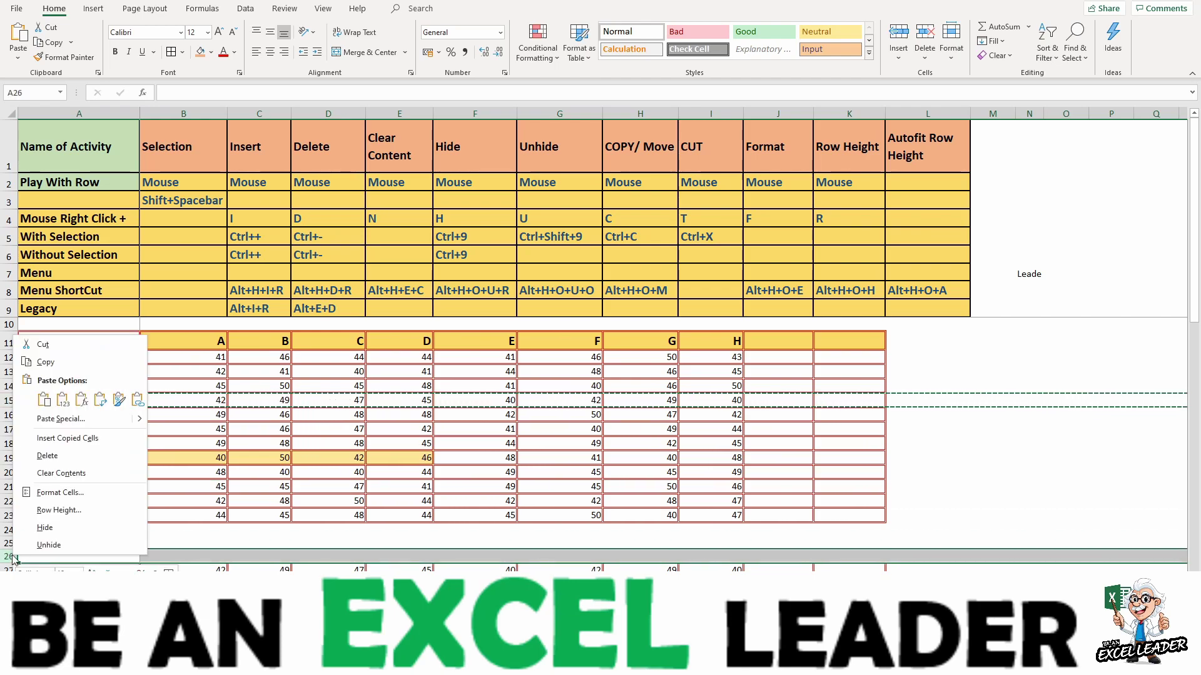
{"action": "left_click", "coordinate": [64, 441]}
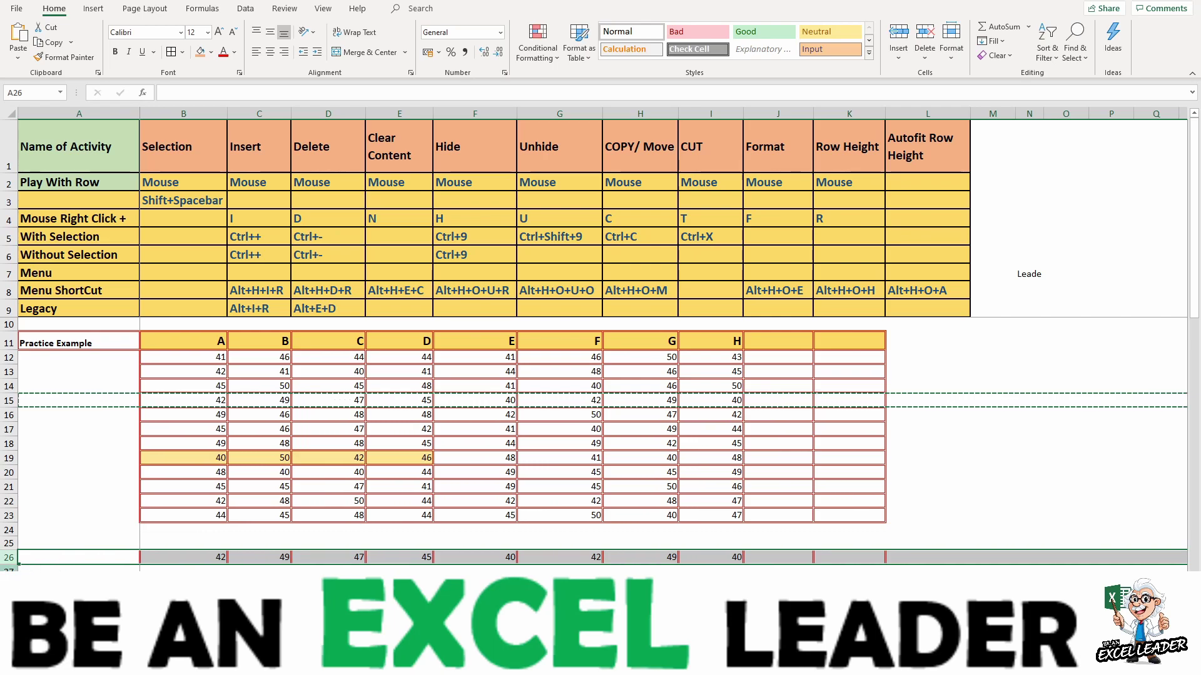
{"action": "left_click", "coordinate": [8, 570]}
{"action": "key", "text": "ctrl+plus"}
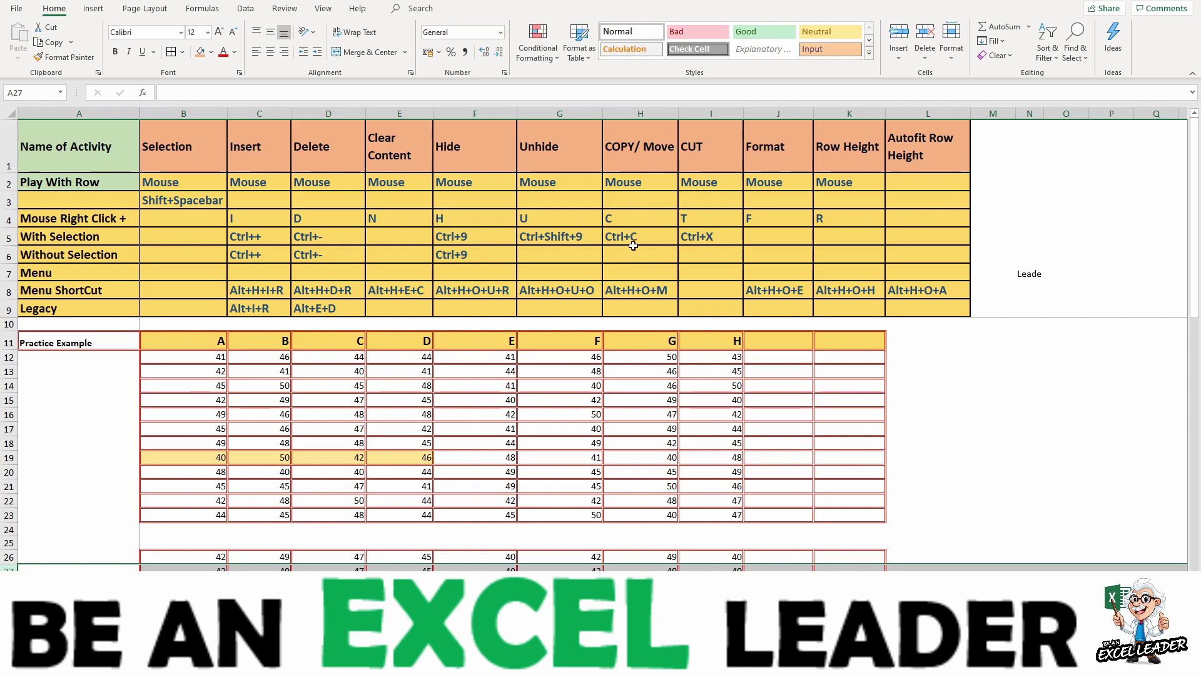
Step: Select row 15 from cell F15, copy it, insert the copied cells at row 28, and end copy mode
{"action": "left_click", "coordinate": [479, 401]}
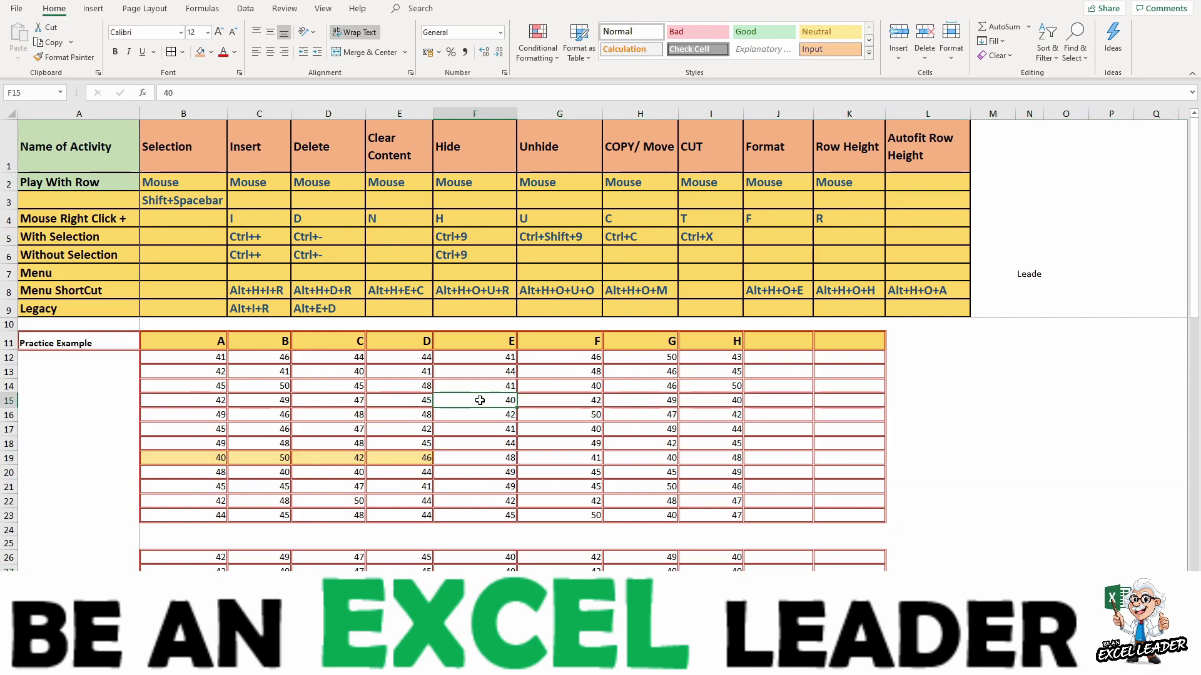
{"action": "key", "text": "shift+space"}
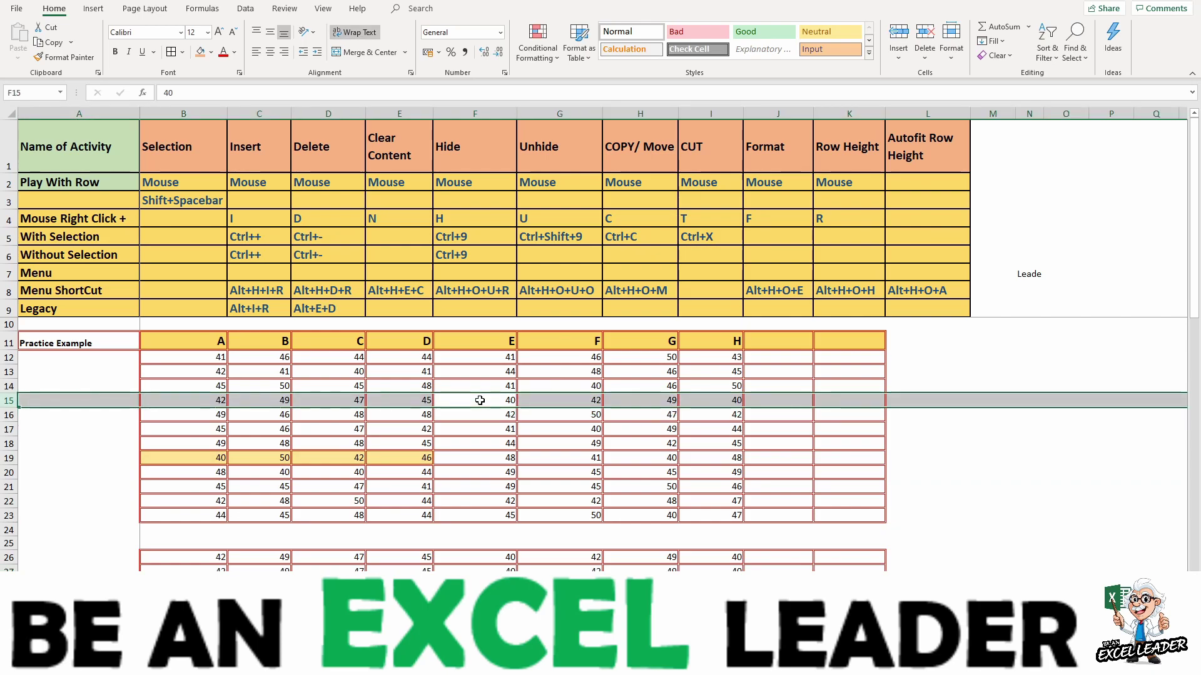
{"action": "key", "text": "ctrl+c"}
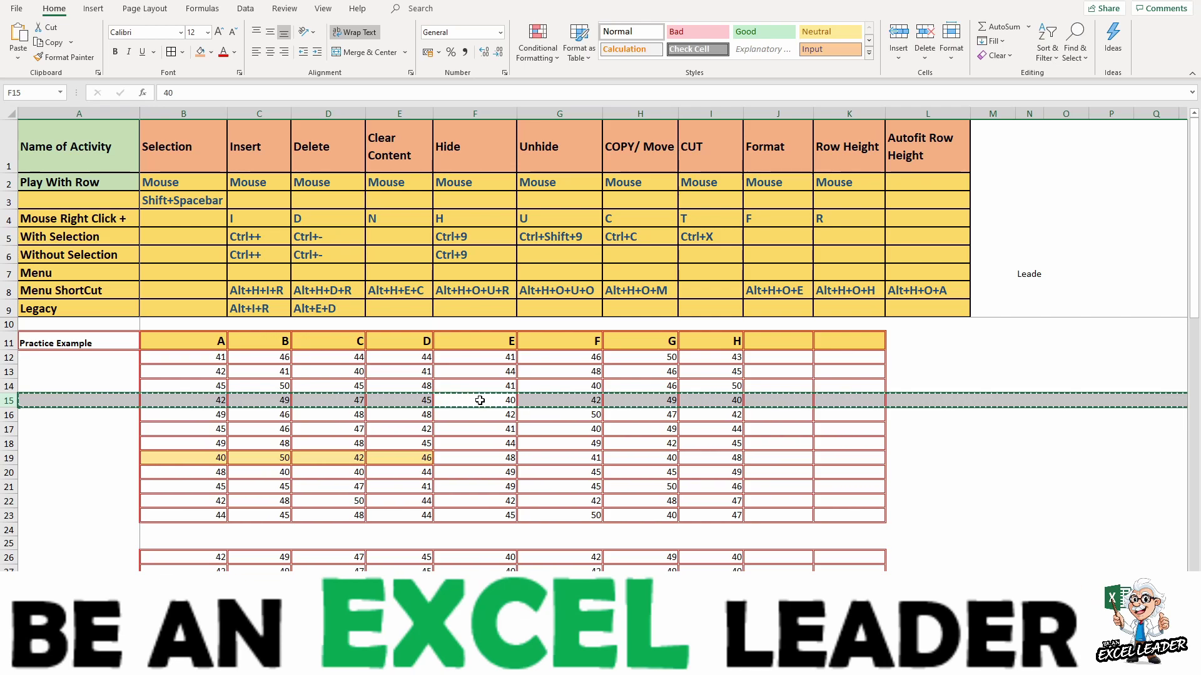
{"action": "key", "text": "Down"}
{"action": "key", "text": "Down"}
{"action": "key", "text": "Down"}
{"action": "key", "text": "Down"}
{"action": "key", "text": "Down"}
{"action": "key", "text": "Down"}
{"action": "key", "text": "Down"}
{"action": "key", "text": "Down"}
{"action": "key", "text": "Down"}
{"action": "key", "text": "Down"}
{"action": "key", "text": "Down"}
{"action": "key", "text": "Down"}
{"action": "key", "text": "Down"}
{"action": "key", "text": "Down"}
{"action": "key", "text": "Down"}
{"action": "key", "text": "Down"}
{"action": "key", "text": "Down"}
{"action": "key", "text": "Down"}
{"action": "key", "text": "Up"}
{"action": "key", "text": "Up"}
{"action": "key", "text": "Up"}
{"action": "key", "text": "Up"}
{"action": "key", "text": "Up"}
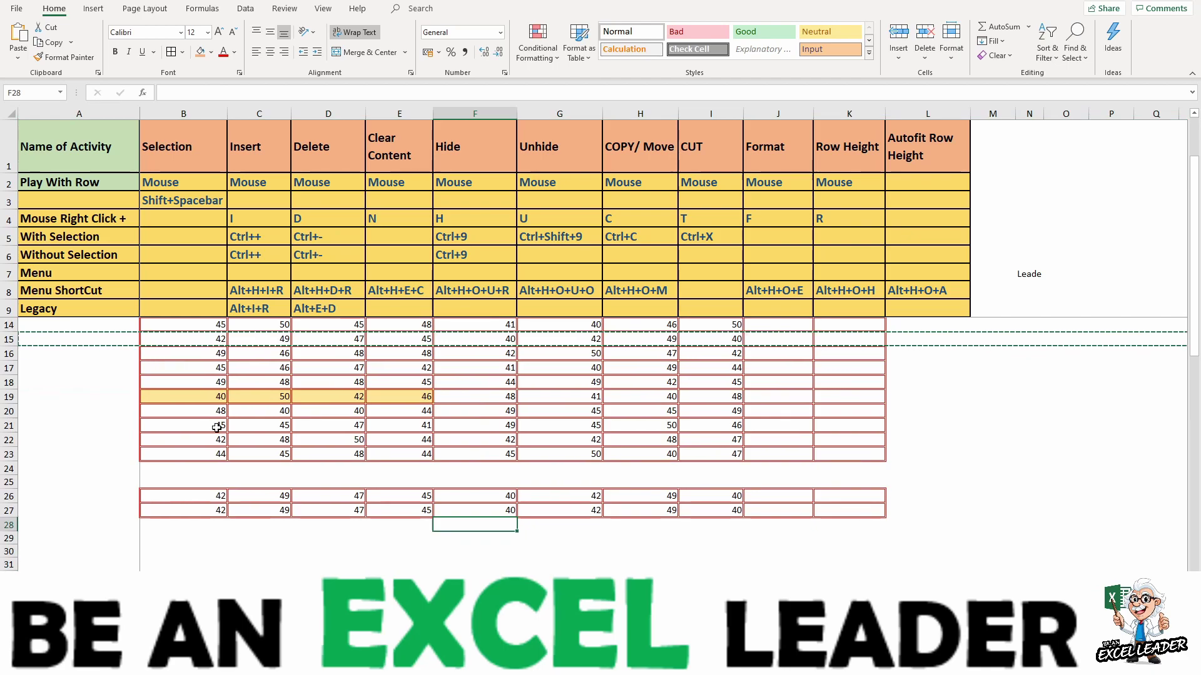
{"action": "left_click", "coordinate": [9, 526]}
{"action": "right_click", "coordinate": [10, 525]}
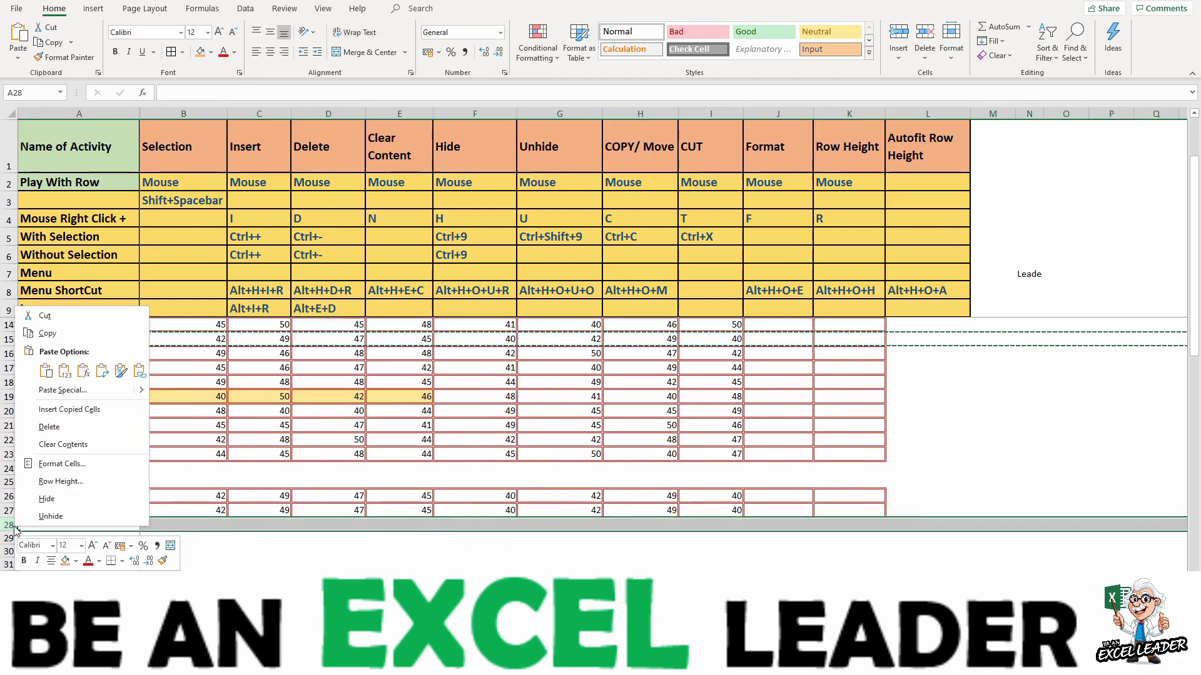
{"action": "left_click", "coordinate": [67, 410]}
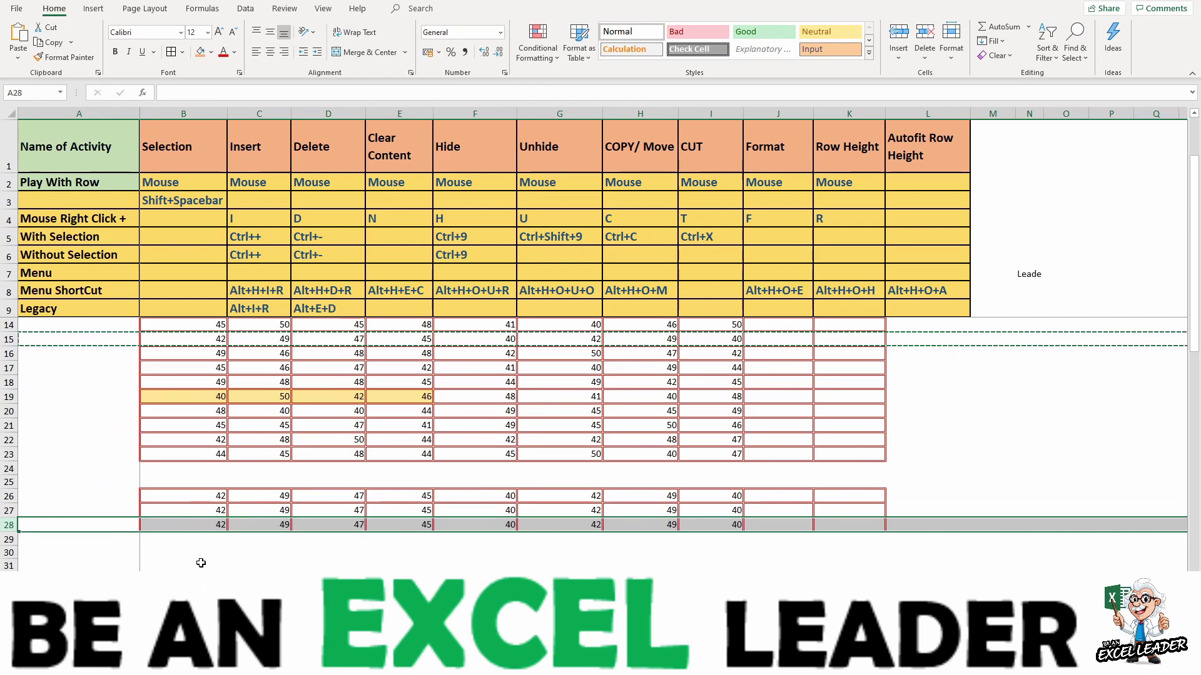
{"action": "key", "text": "Escape"}
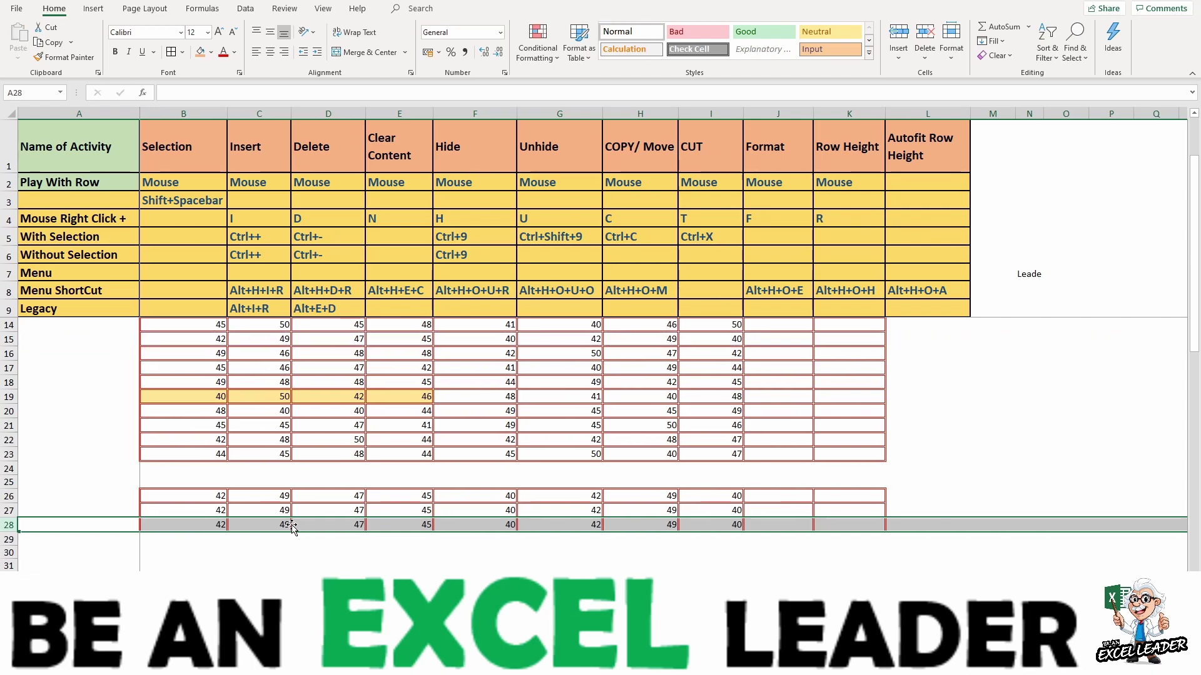
Step: Examine the COPY/Move column's entries and the cell Format options, with cell H19 and with row 19 selected
{"action": "left_click", "coordinate": [622, 269]}
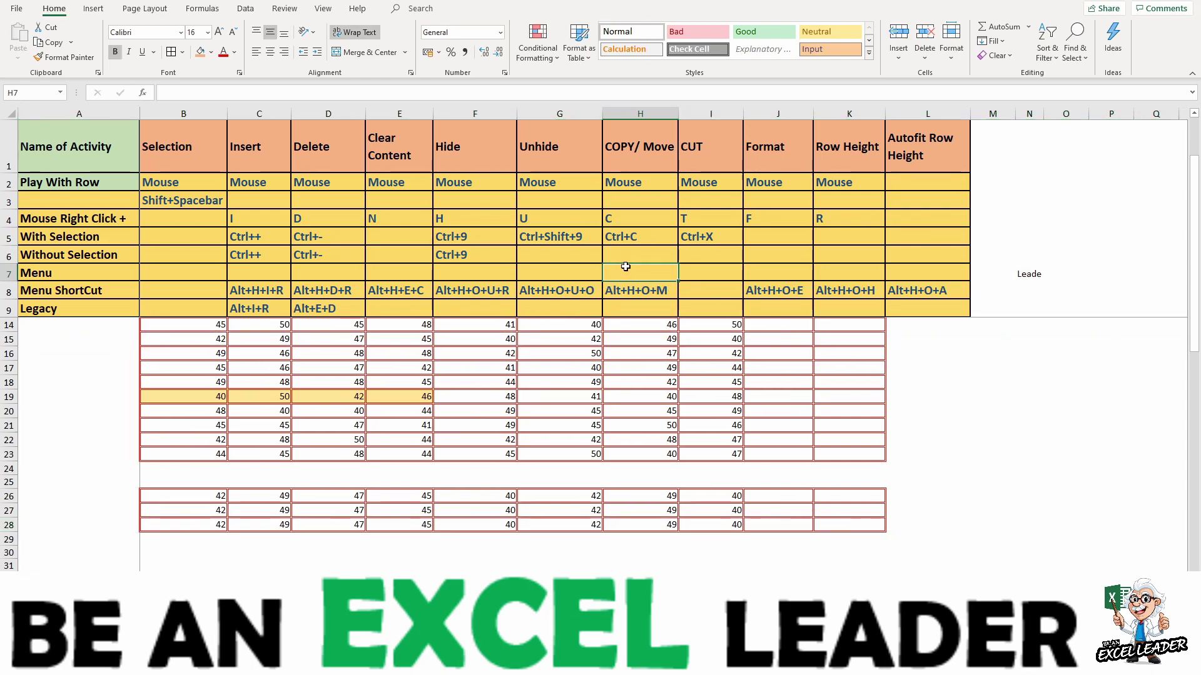
{"action": "key", "text": "Up"}
{"action": "key", "text": "Up"}
{"action": "key", "text": "Up"}
{"action": "key", "text": "Up"}
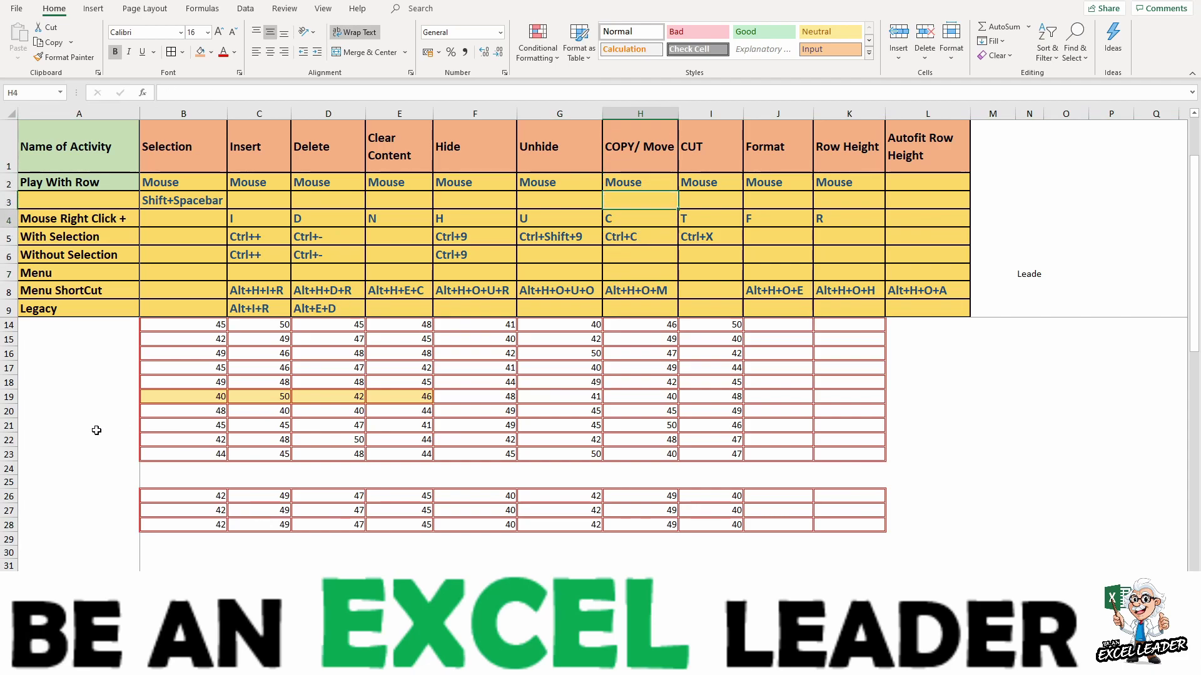
{"action": "key", "text": "Down"}
{"action": "key", "text": "Down"}
{"action": "key", "text": "Down"}
{"action": "key", "text": "Down"}
{"action": "key", "text": "Down"}
{"action": "key", "text": "Down"}
{"action": "key", "text": "Down"}
{"action": "key", "text": "Down"}
{"action": "key", "text": "Down"}
{"action": "key", "text": "Down"}
{"action": "key", "text": "Down"}
{"action": "key", "text": "Down"}
{"action": "key", "text": "Down"}
{"action": "key", "text": "Down"}
{"action": "key", "text": "Down"}
{"action": "key", "text": "Down"}
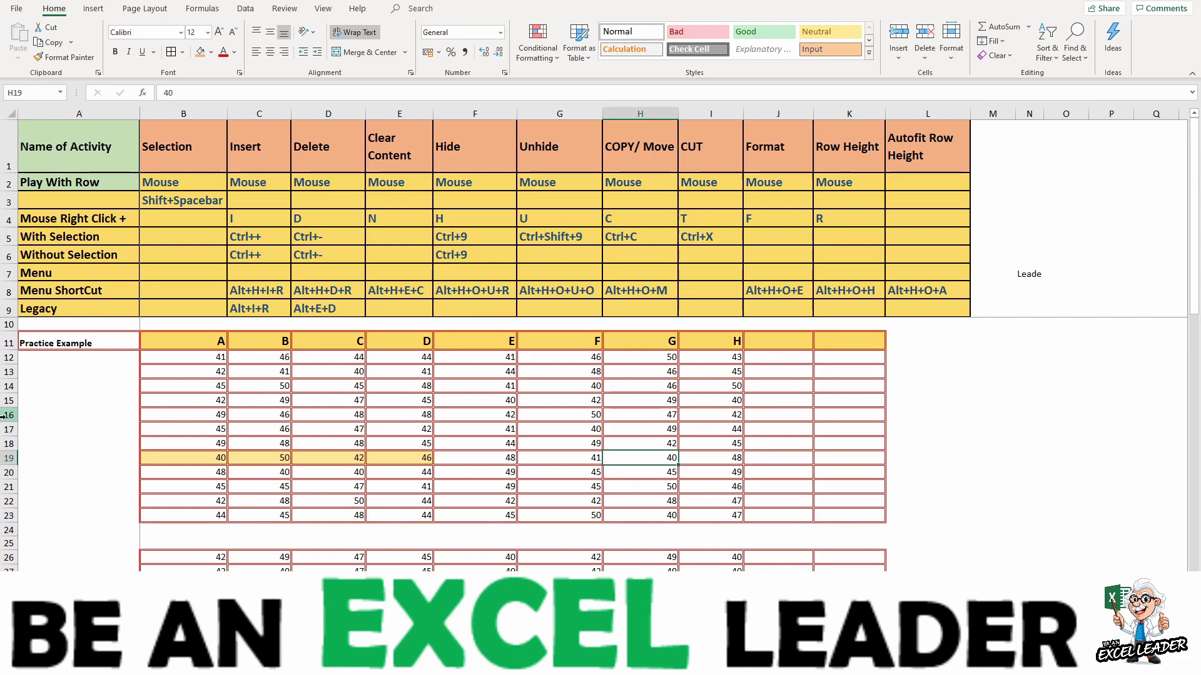
{"action": "left_click", "coordinate": [954, 61]}
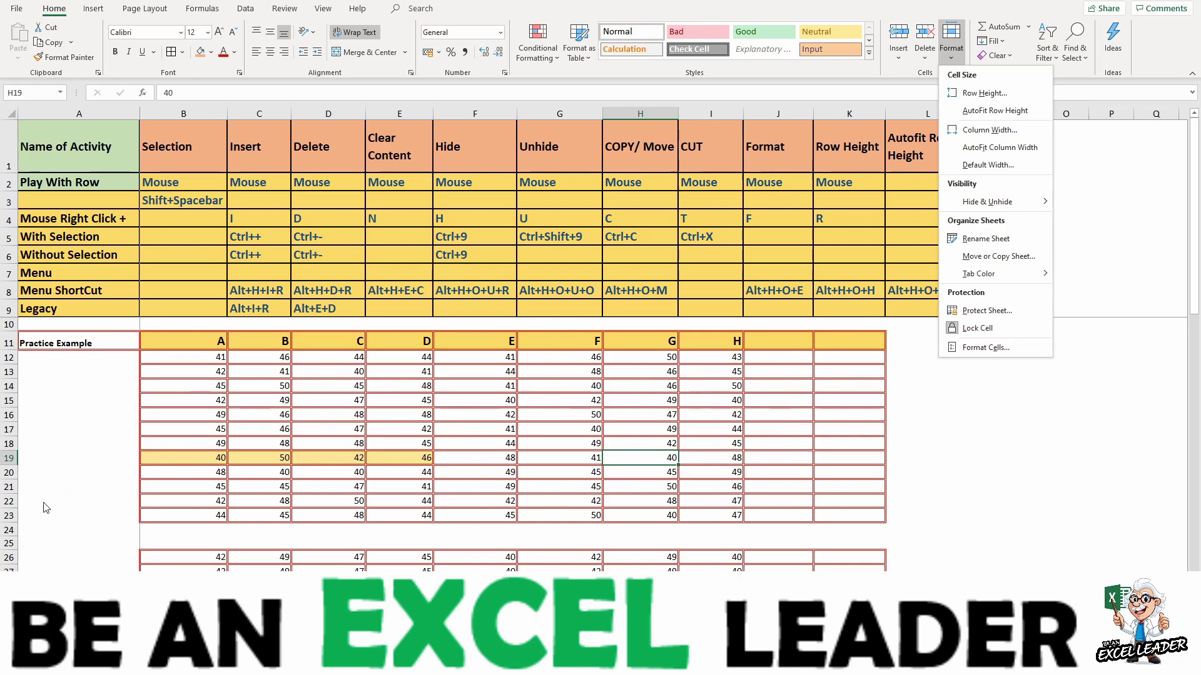
{"action": "left_click", "coordinate": [6, 460]}
{"action": "left_click", "coordinate": [10, 459]}
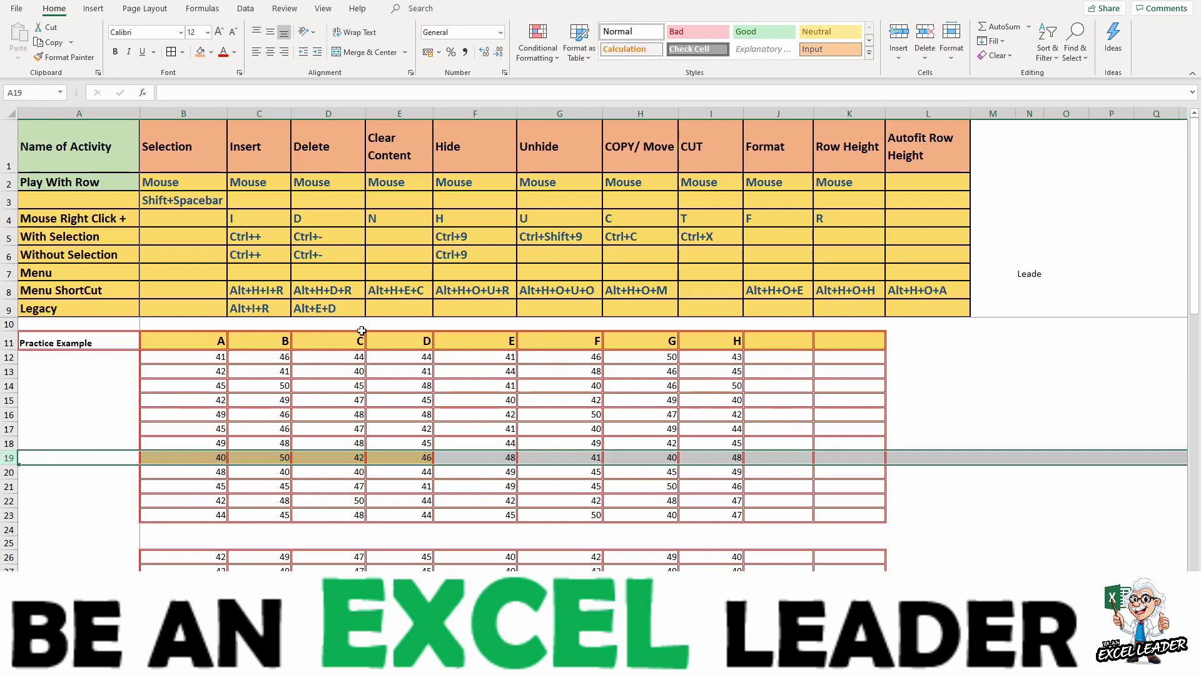
{"action": "left_click", "coordinate": [957, 59]}
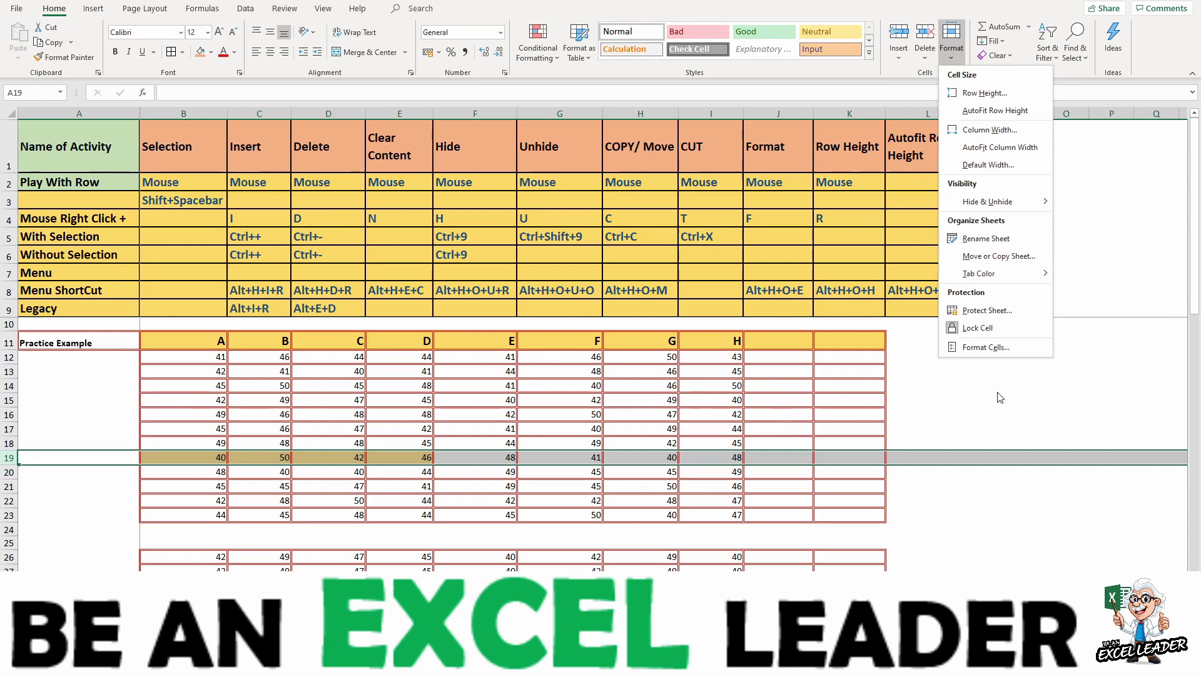
{"action": "left_click", "coordinate": [1014, 521]}
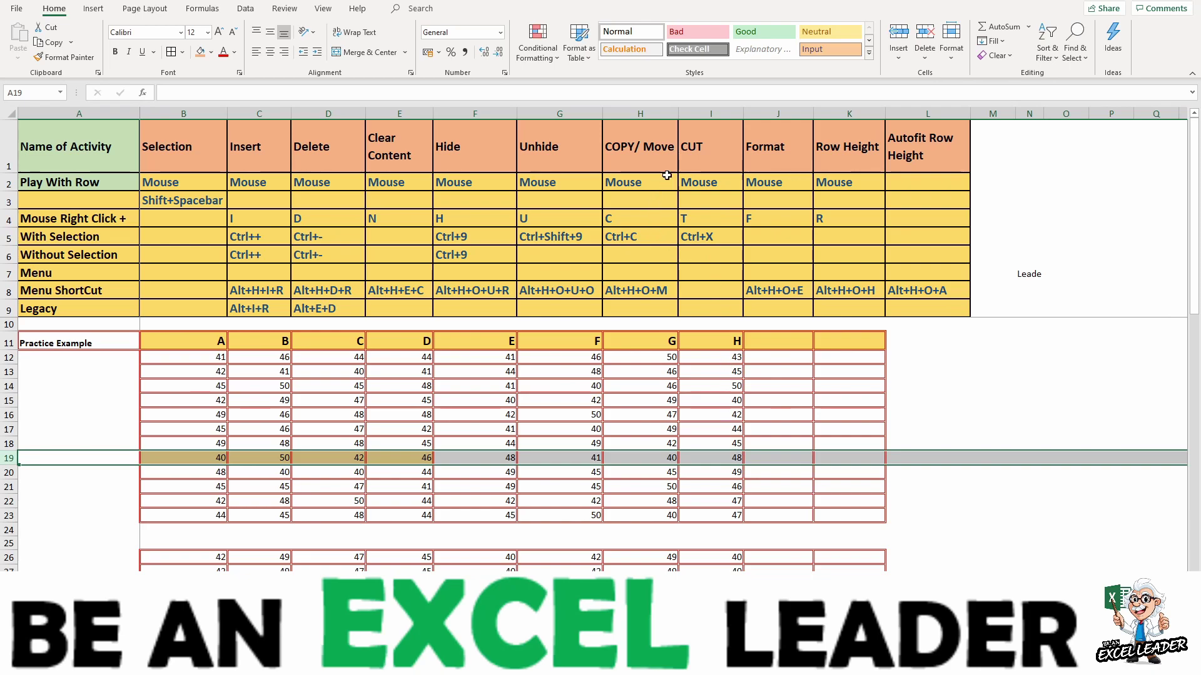
Step: Cut row 14, insert the cut cells at row 25, undo the move, and cancel the pending cut
{"action": "left_click", "coordinate": [9, 372]}
{"action": "left_click", "coordinate": [9, 386]}
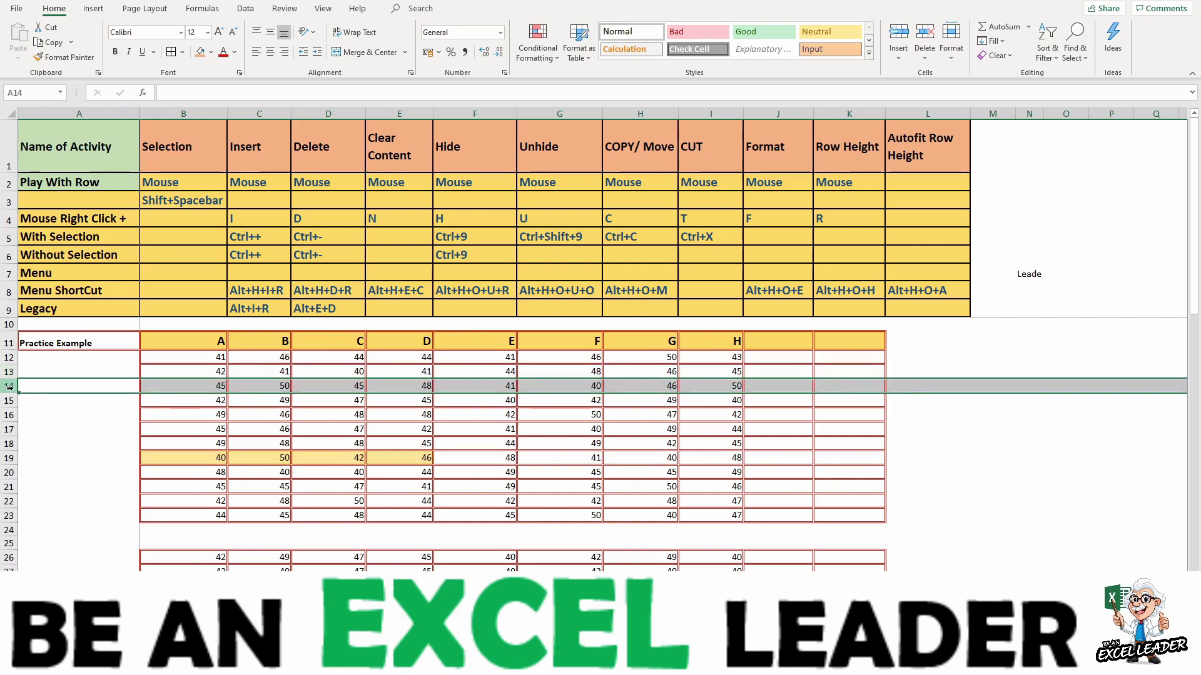
{"action": "right_click", "coordinate": [10, 387]}
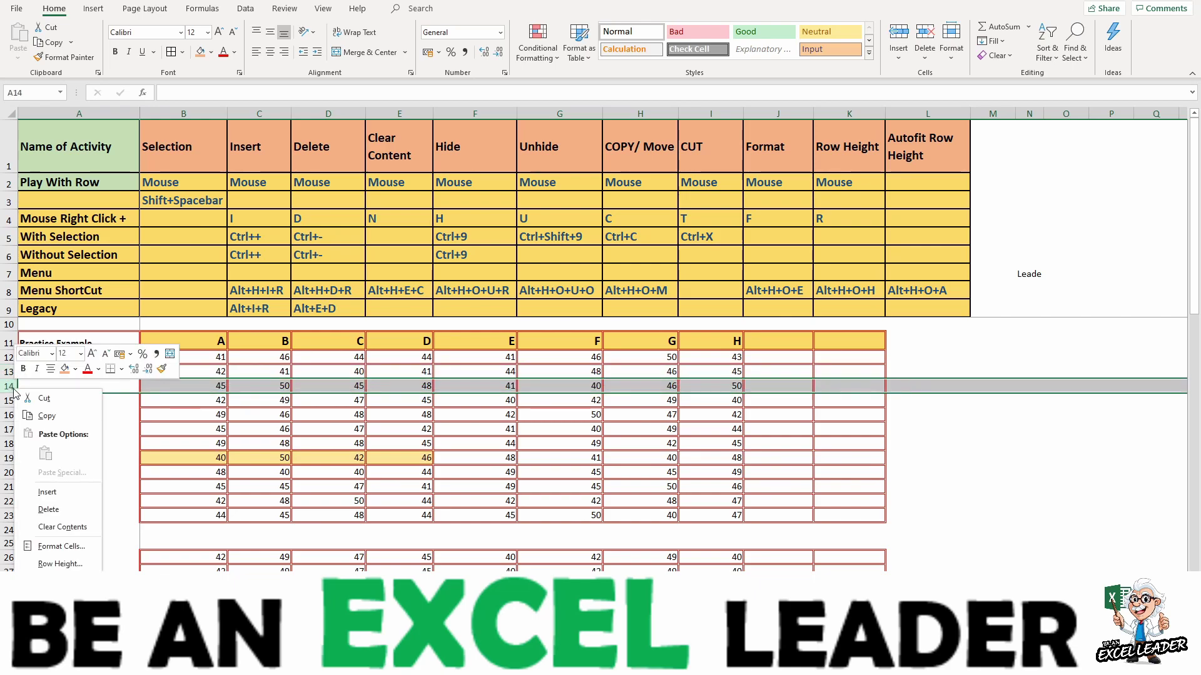
{"action": "left_click", "coordinate": [62, 399]}
{"action": "left_click", "coordinate": [9, 543]}
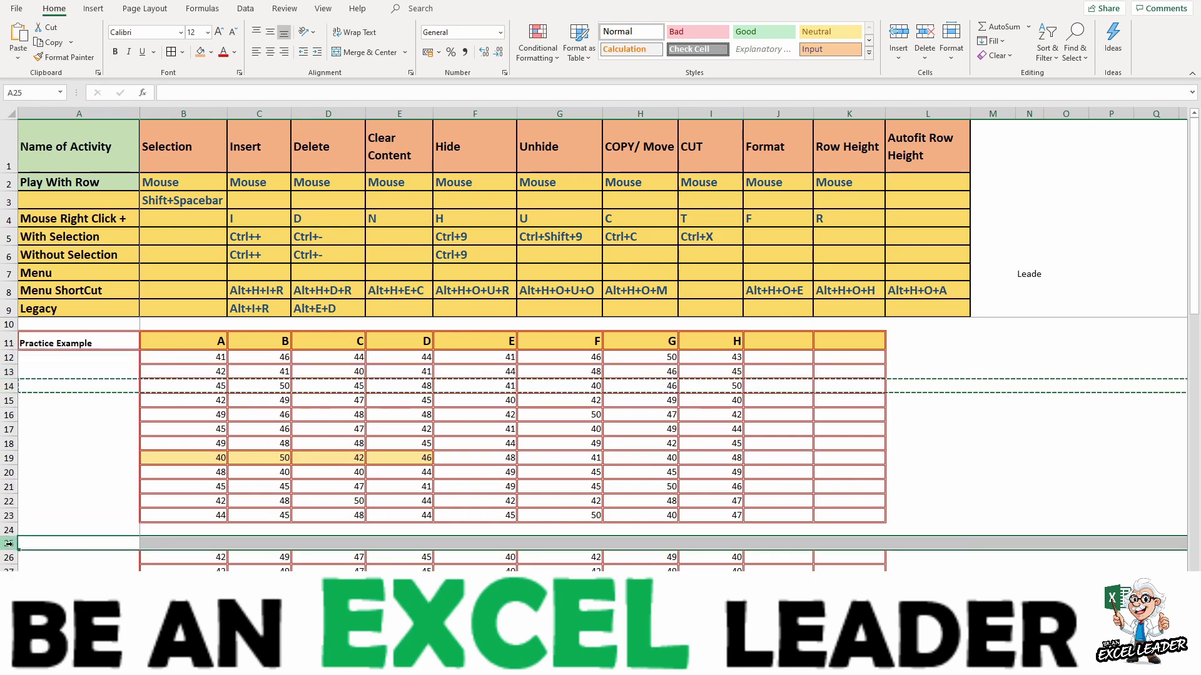
{"action": "right_click", "coordinate": [9, 543]}
{"action": "left_click", "coordinate": [77, 431]}
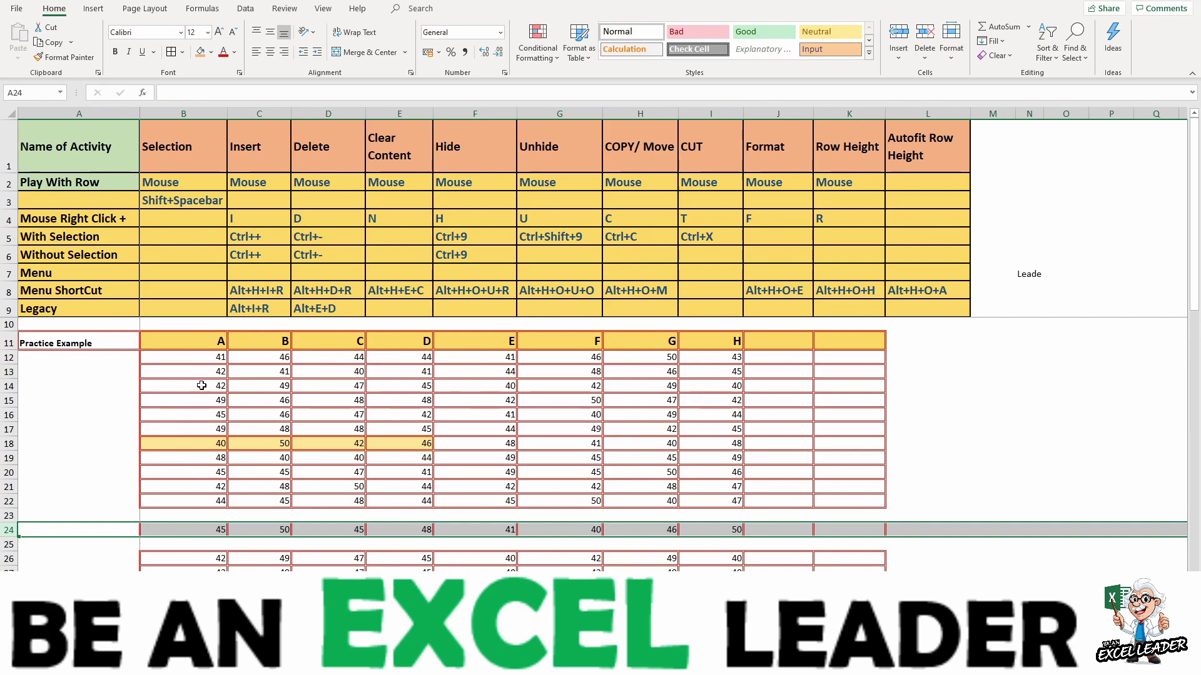
{"action": "key", "text": "ctrl+z"}
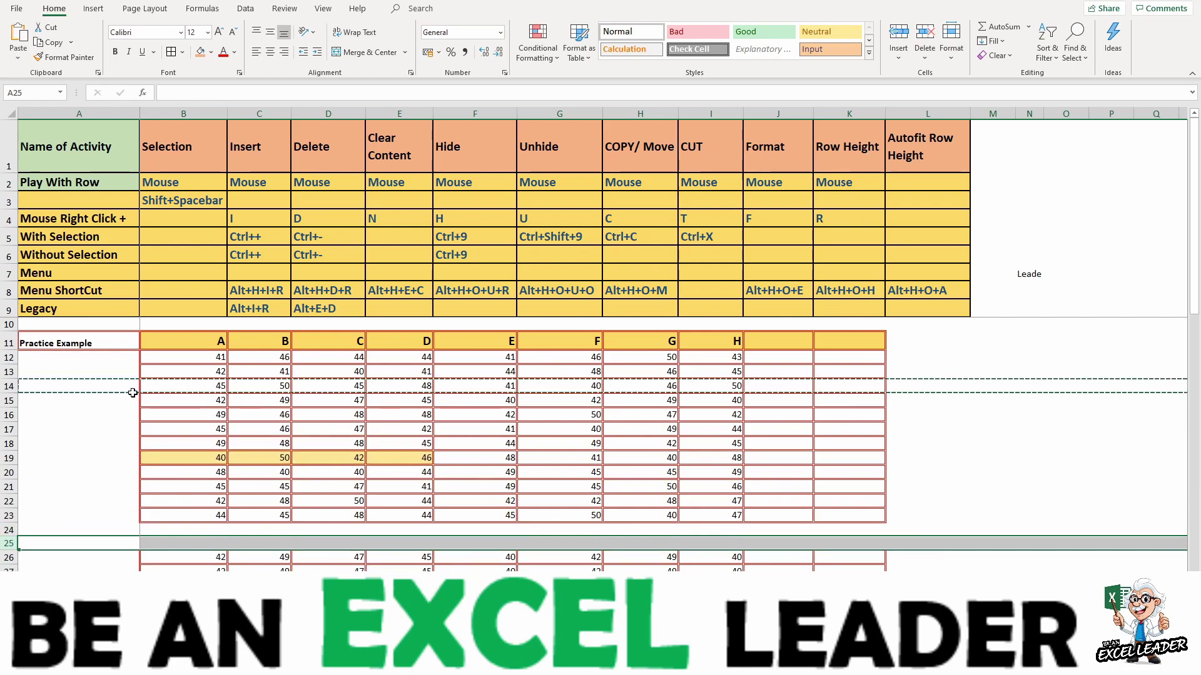
{"action": "key", "text": "Escape"}
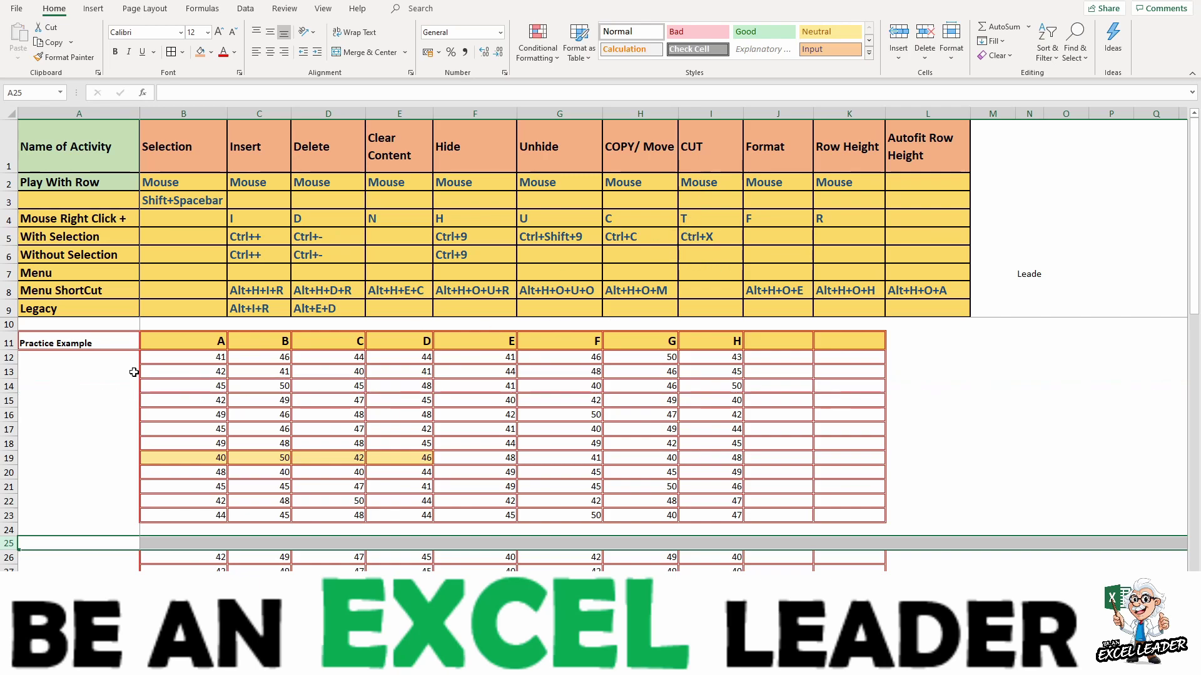
{"action": "left_click", "coordinate": [9, 415]}
{"action": "left_click", "coordinate": [5, 386]}
{"action": "right_click", "coordinate": [6, 387]}
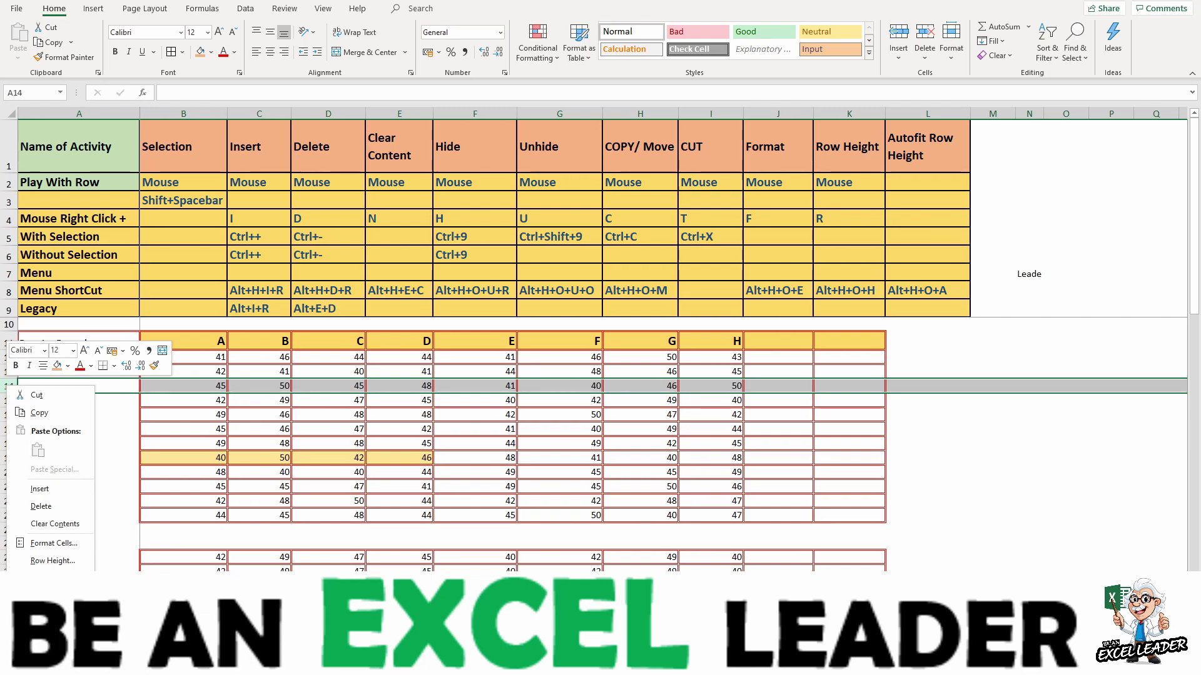
{"action": "key", "text": "Escape"}
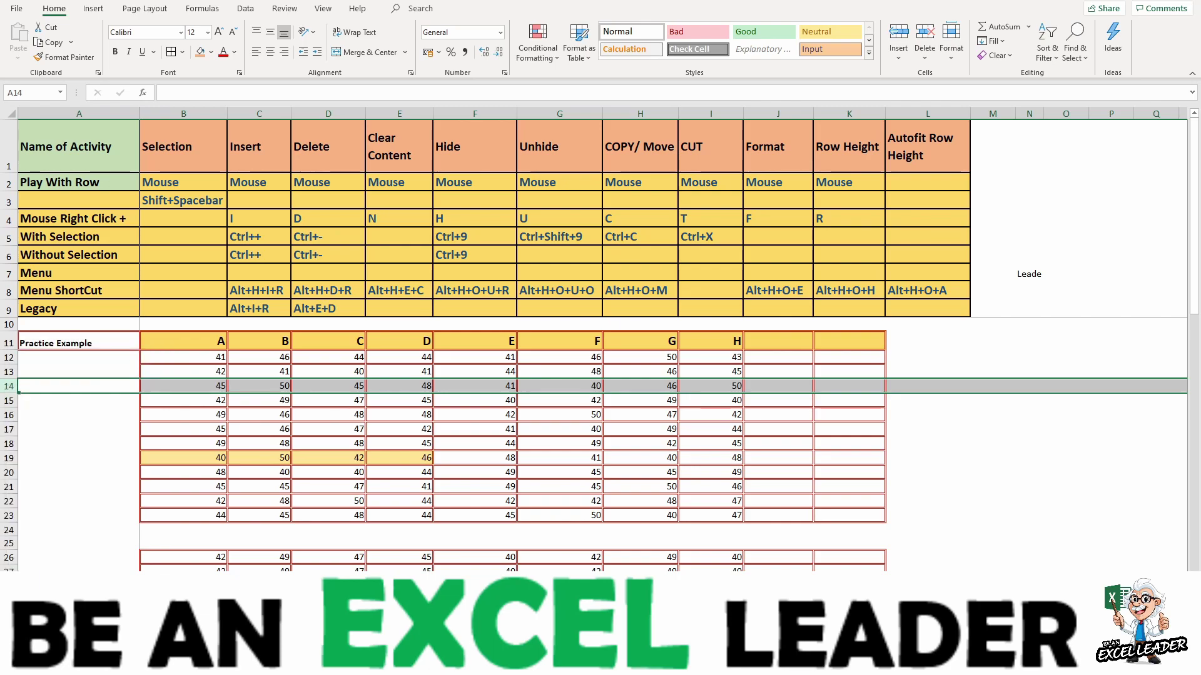
Step: Select row 18, view its Format Cells options, and close the dialog without applying any formatting
{"action": "left_click", "coordinate": [8, 443]}
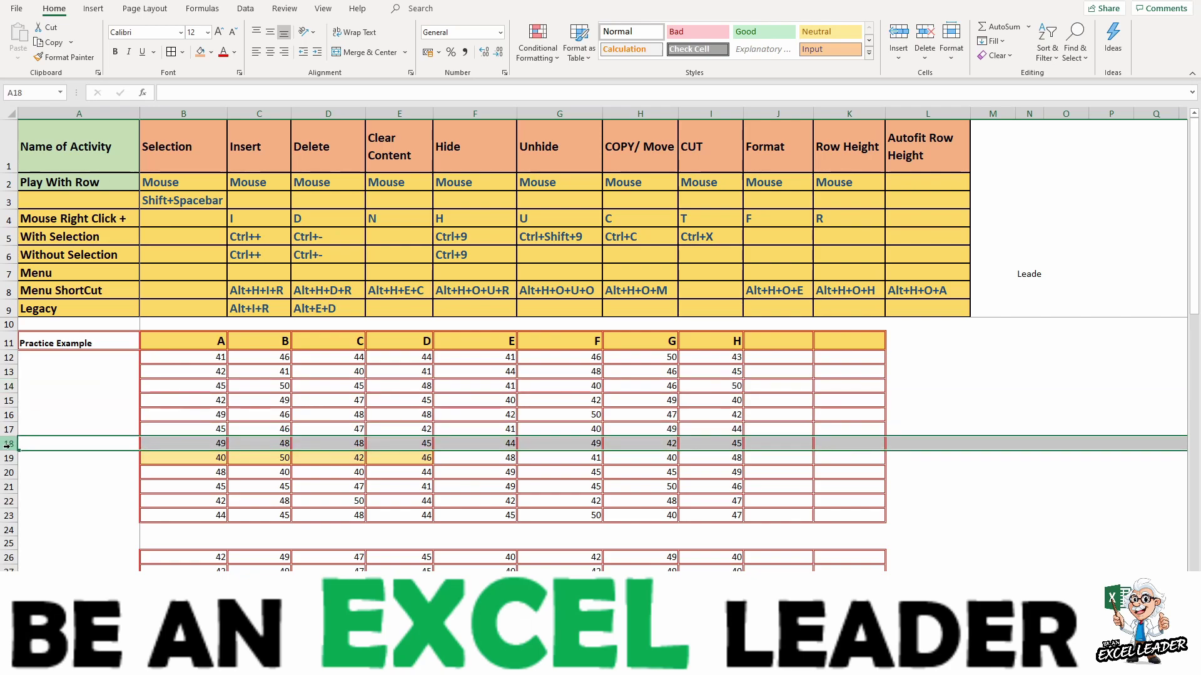
{"action": "right_click", "coordinate": [10, 445]}
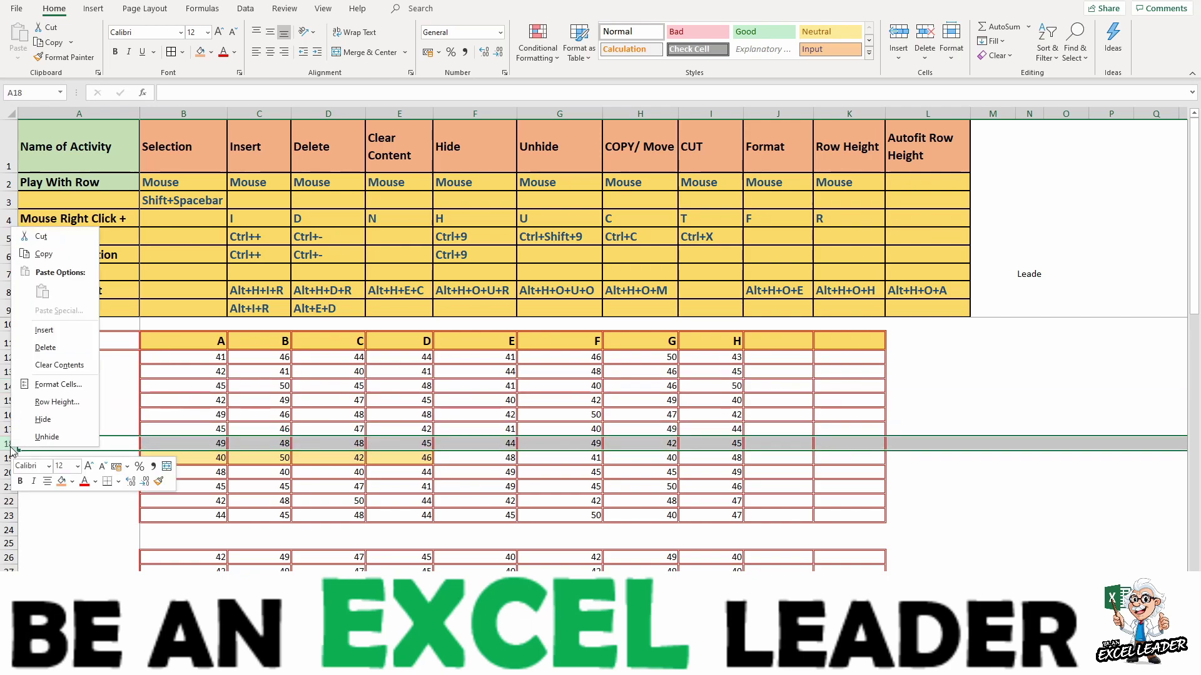
{"action": "left_click", "coordinate": [45, 385]}
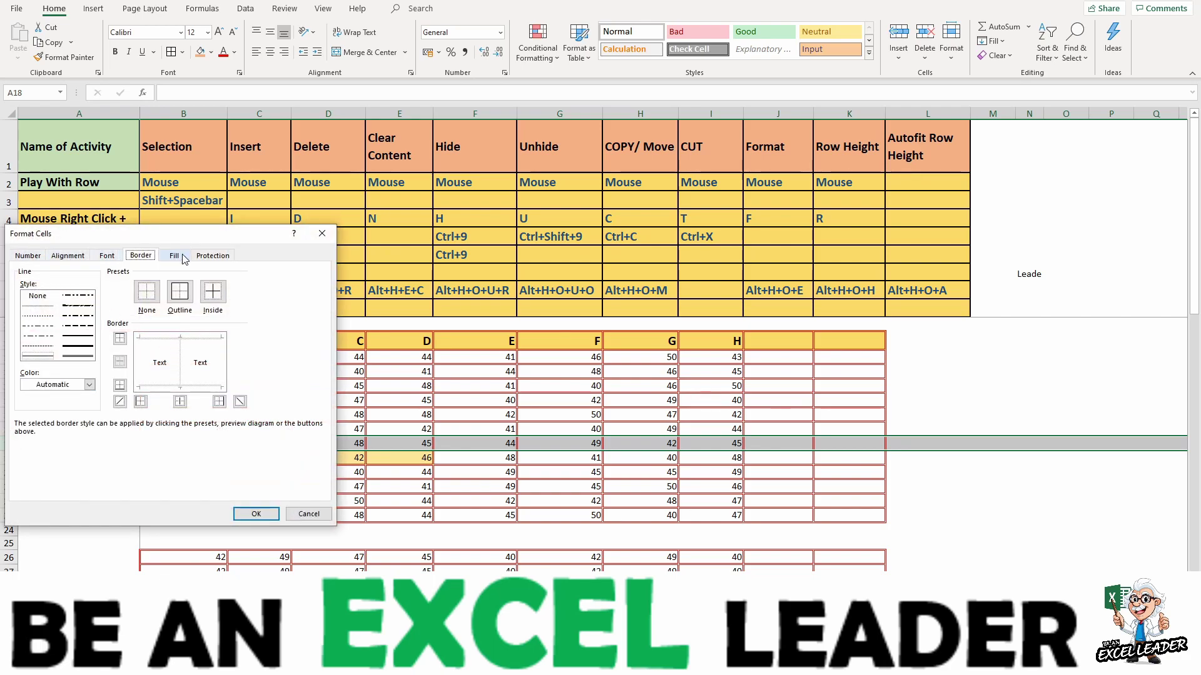
{"action": "left_click", "coordinate": [322, 237]}
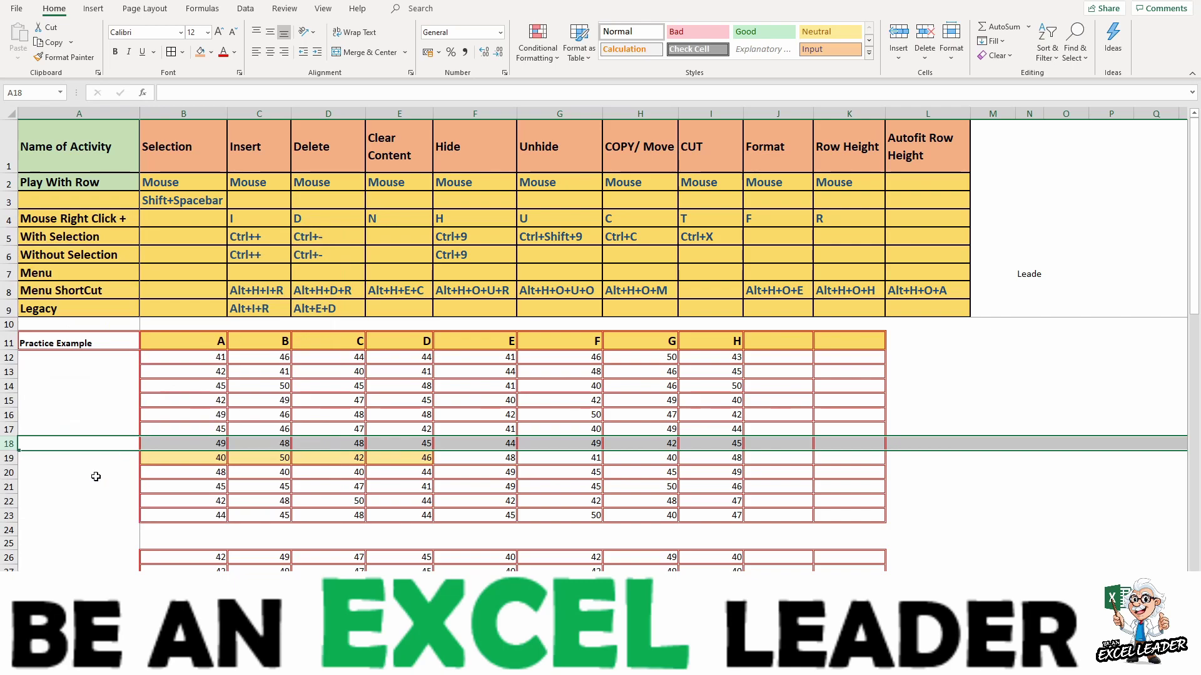
Step: View the Format Cells options for row 18 again from the ribbon, close them, and select cell M14
{"action": "left_click", "coordinate": [953, 55]}
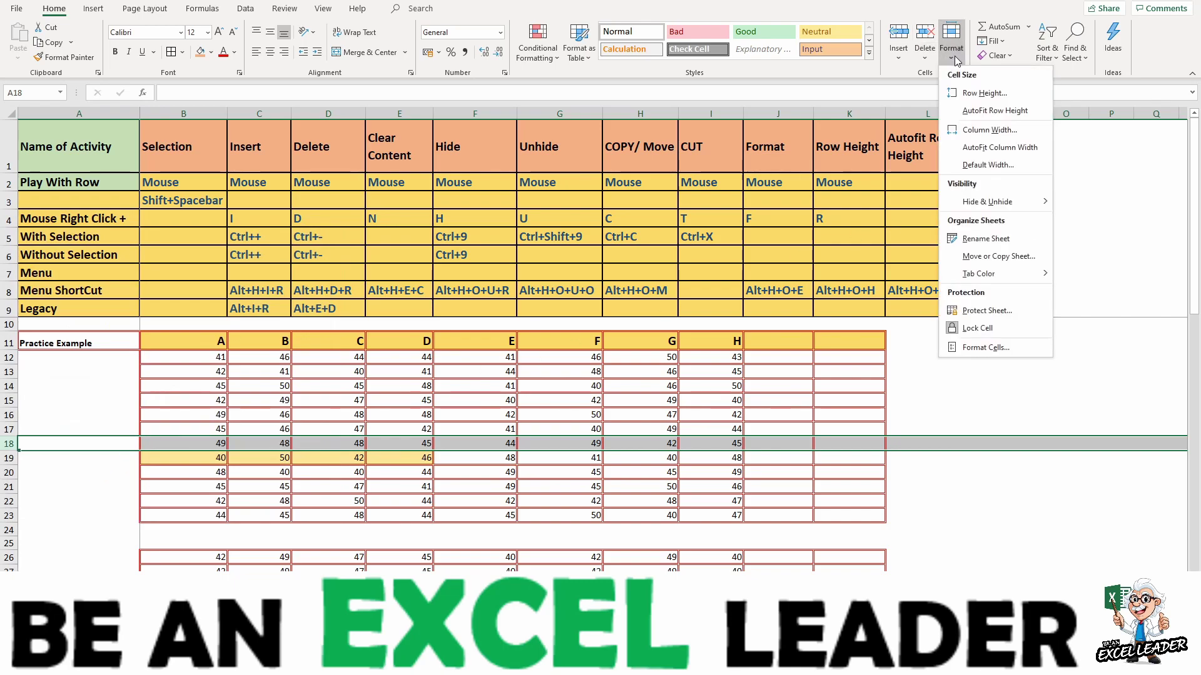
{"action": "left_click", "coordinate": [983, 347]}
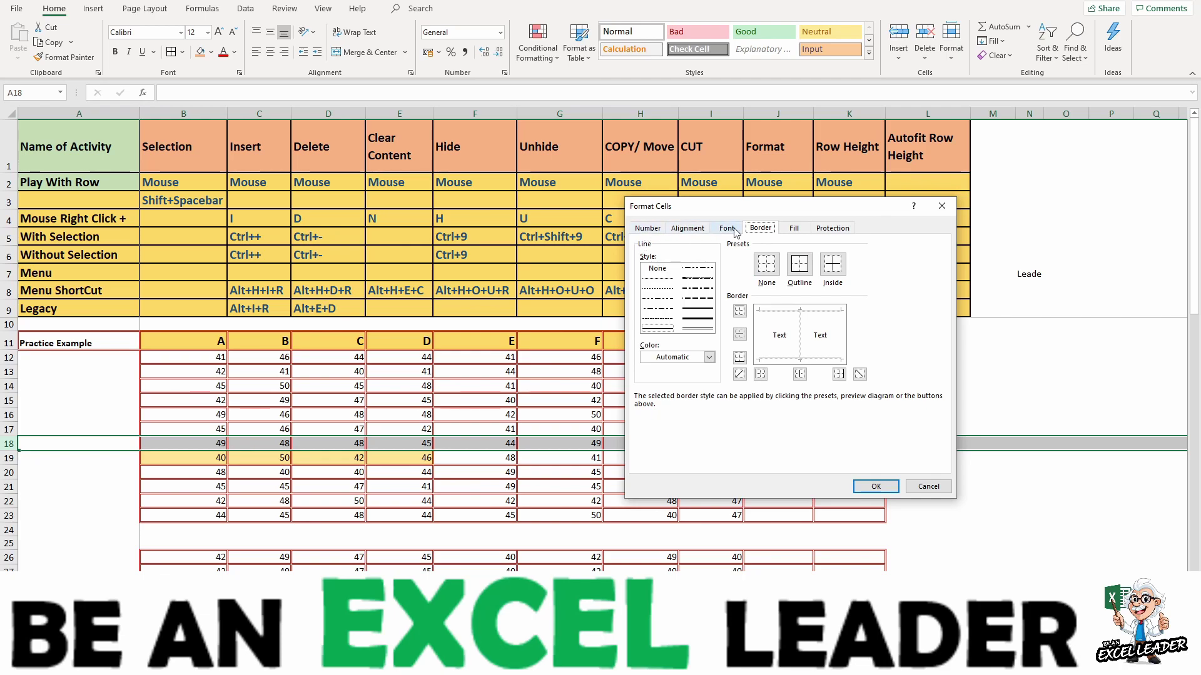
{"action": "left_click", "coordinate": [941, 207]}
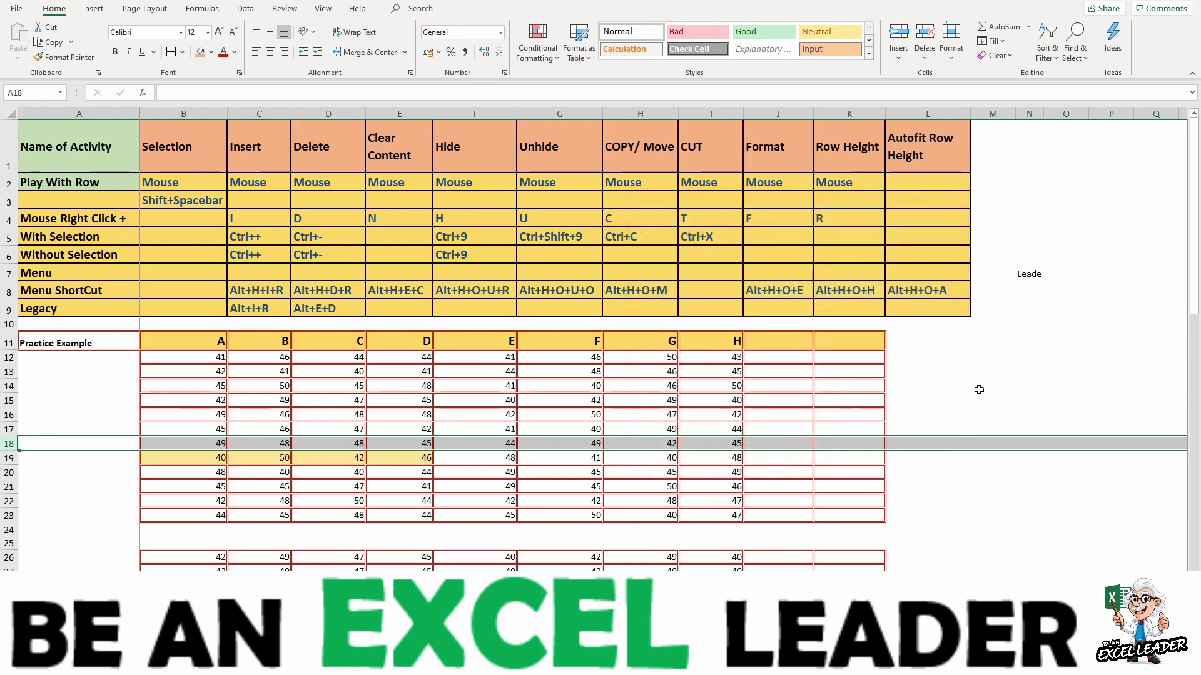
{"action": "left_click", "coordinate": [979, 389]}
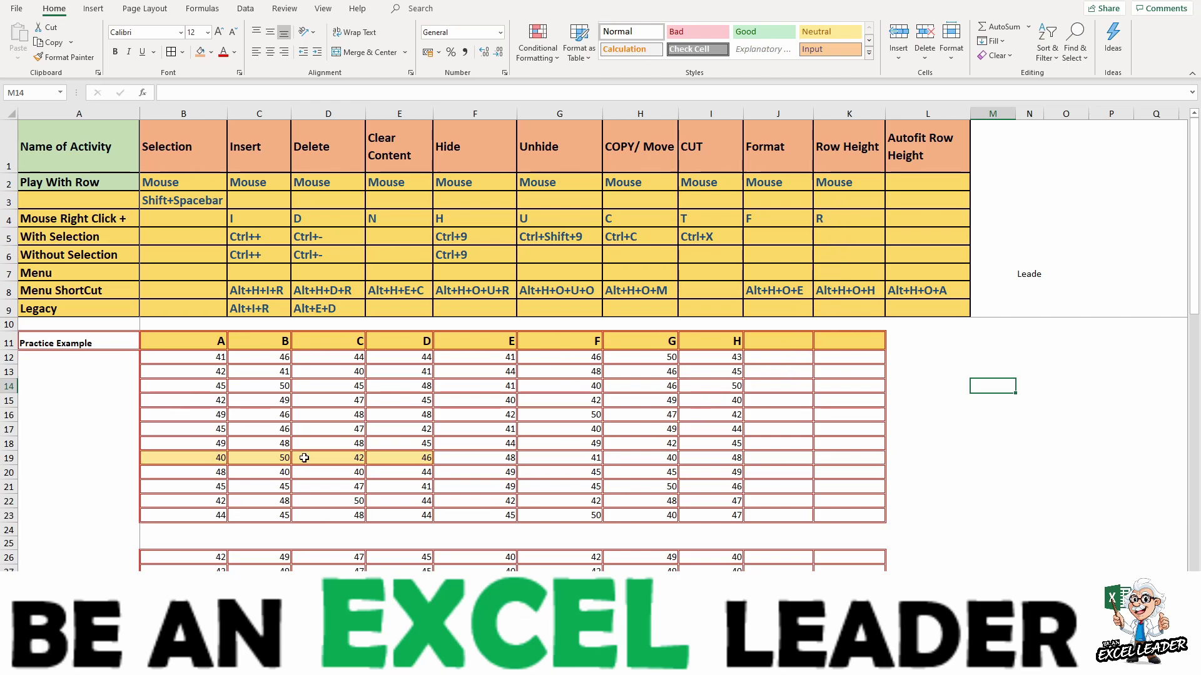
Step: Select row 18 and set its row height to 25
{"action": "left_click", "coordinate": [9, 443]}
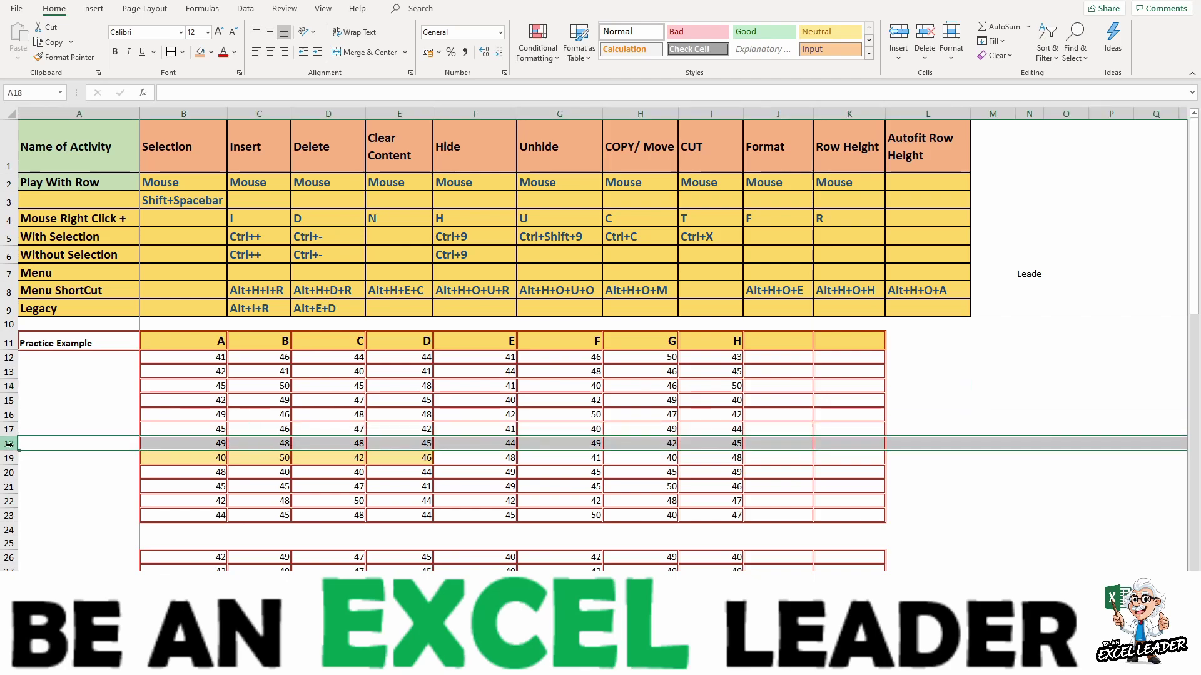
{"action": "right_click", "coordinate": [10, 444]}
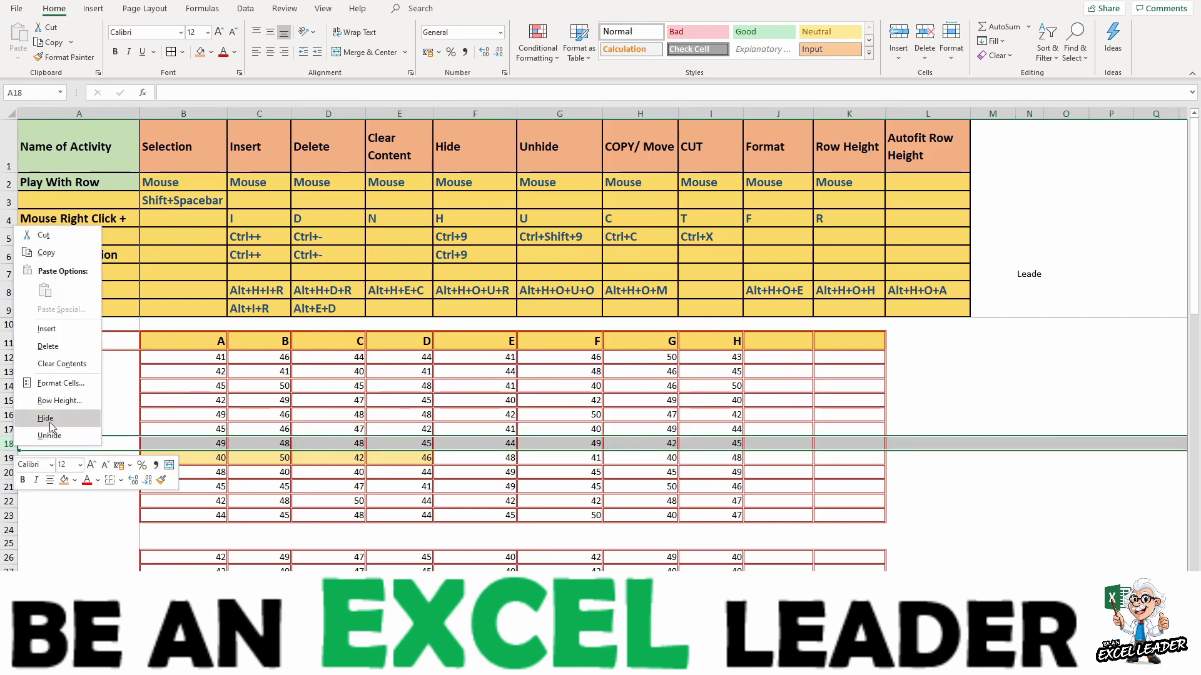
{"action": "left_click", "coordinate": [55, 401]}
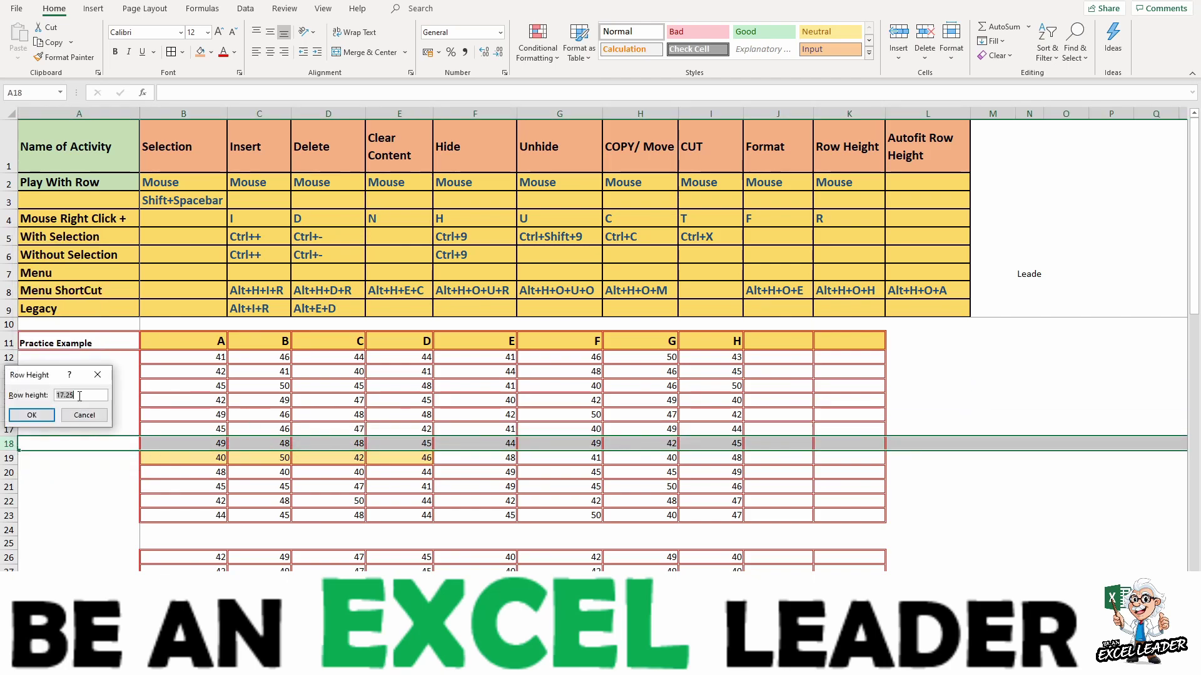
{"action": "type", "text": "25"}
{"action": "key", "text": "Return"}
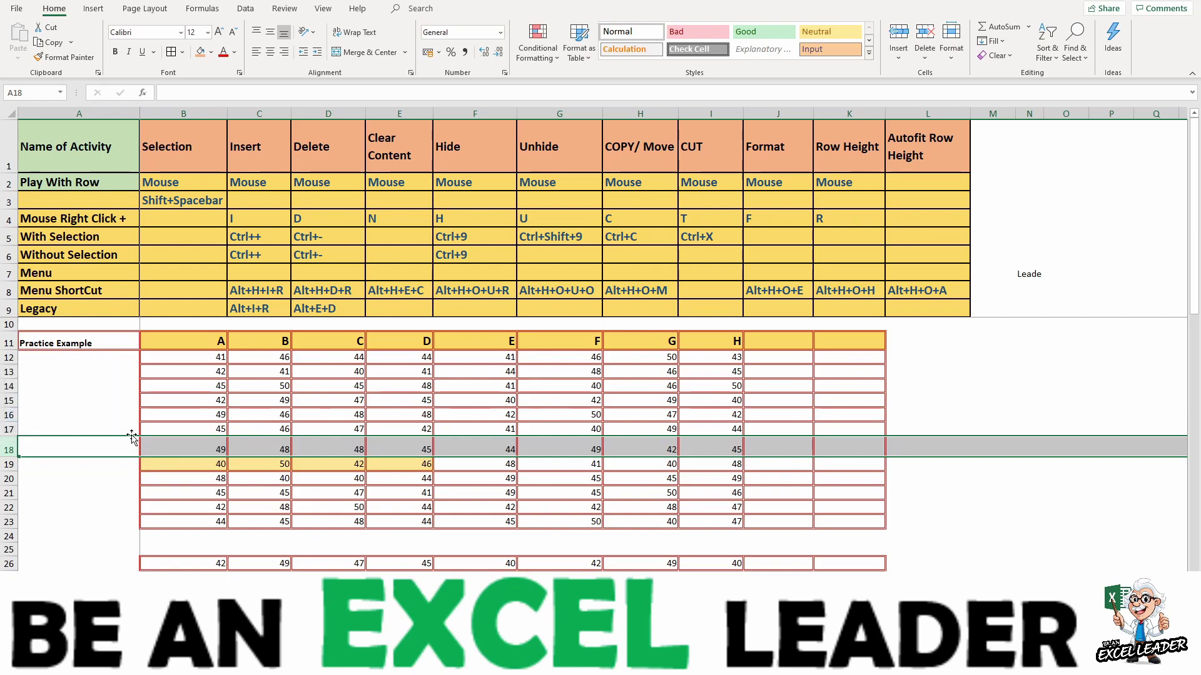
Step: Increase row 18's height further through the Row Height dialog and undo both height changes
{"action": "right_click", "coordinate": [16, 449]}
{"action": "left_click", "coordinate": [63, 402]}
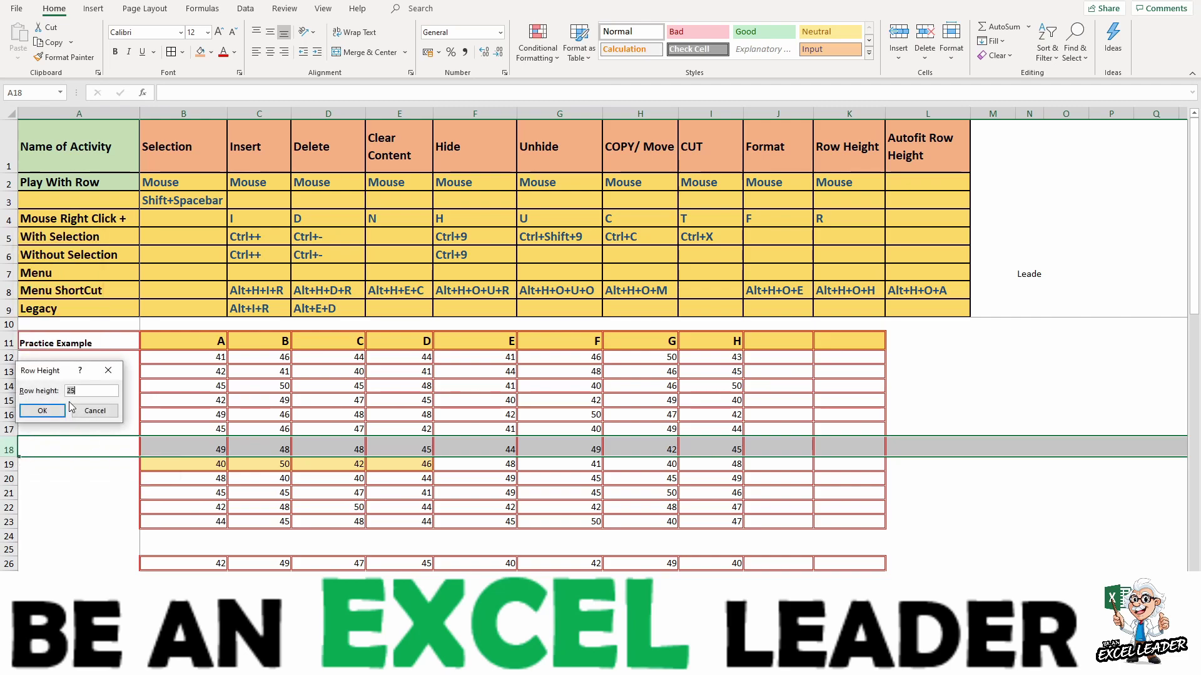
{"action": "type", "text": "3"}
{"action": "key", "text": "Return"}
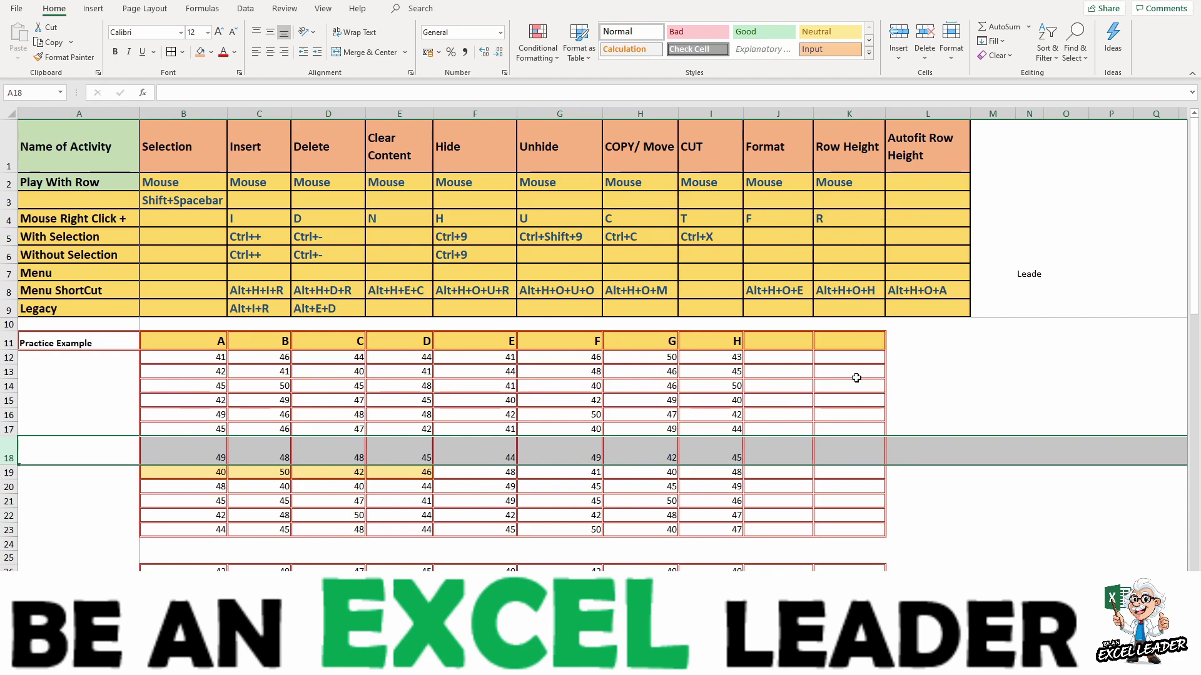
{"action": "key", "text": "ctrl+z"}
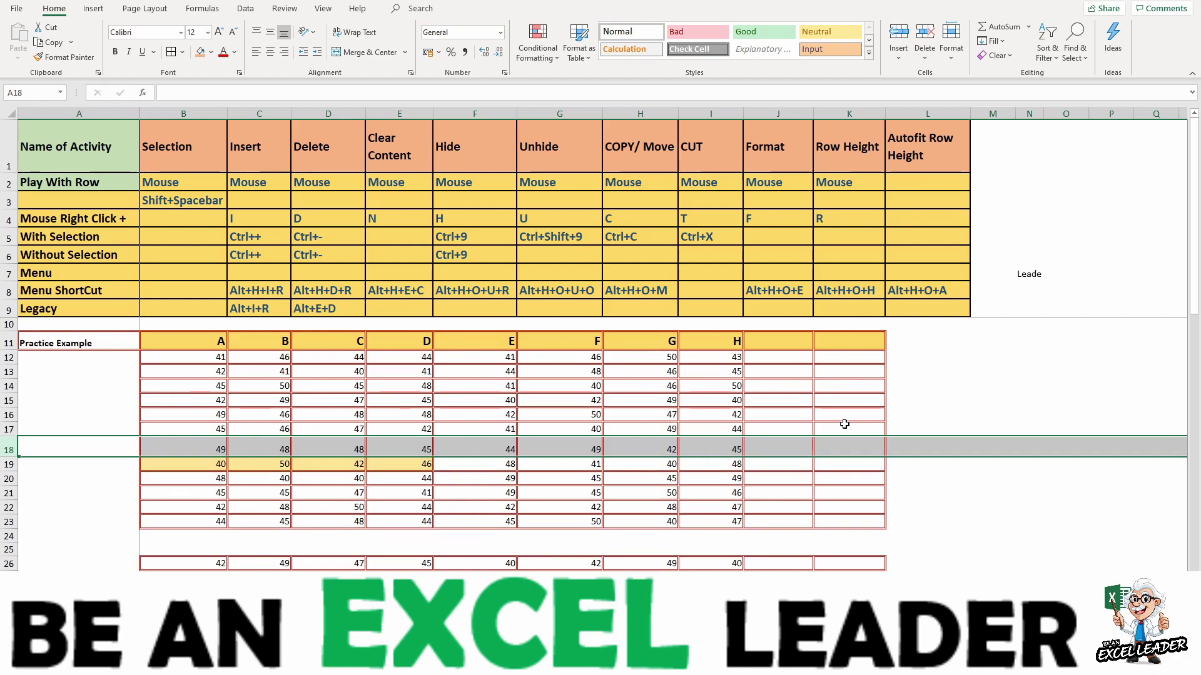
{"action": "key", "text": "ctrl+z"}
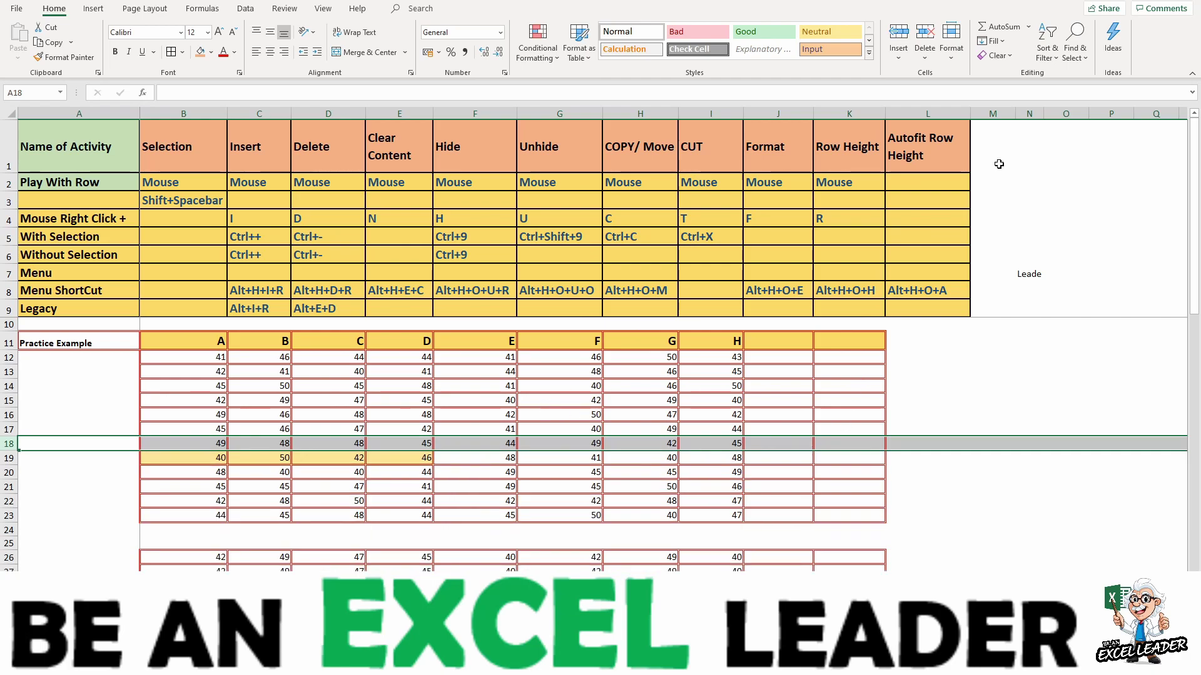
Step: View row 18's Row Height setting twice, dismissing it first and accepting the existing value the second time
{"action": "left_click", "coordinate": [956, 60]}
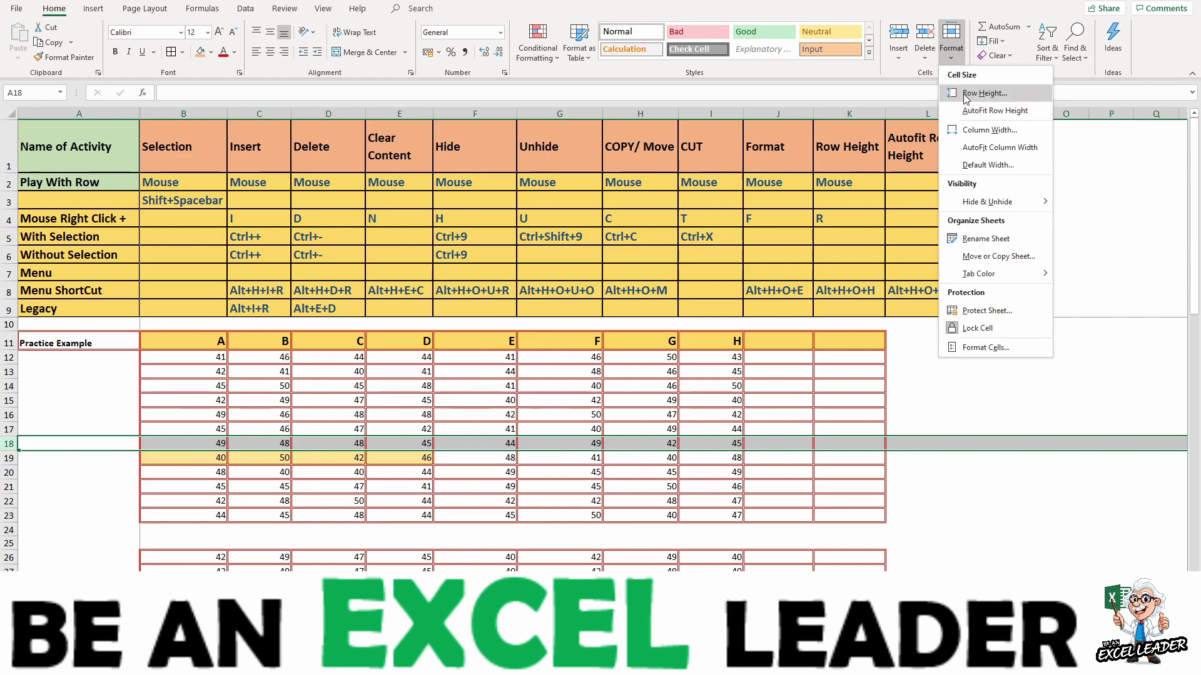
{"action": "left_click", "coordinate": [983, 93]}
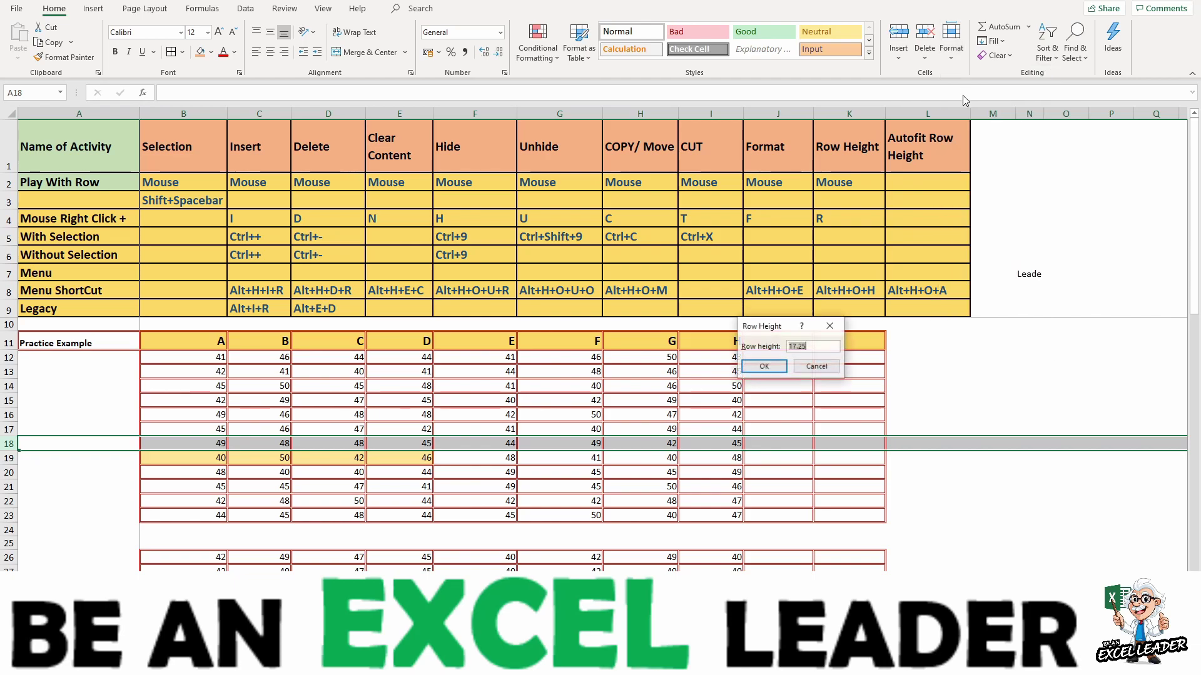
{"action": "left_click", "coordinate": [830, 326]}
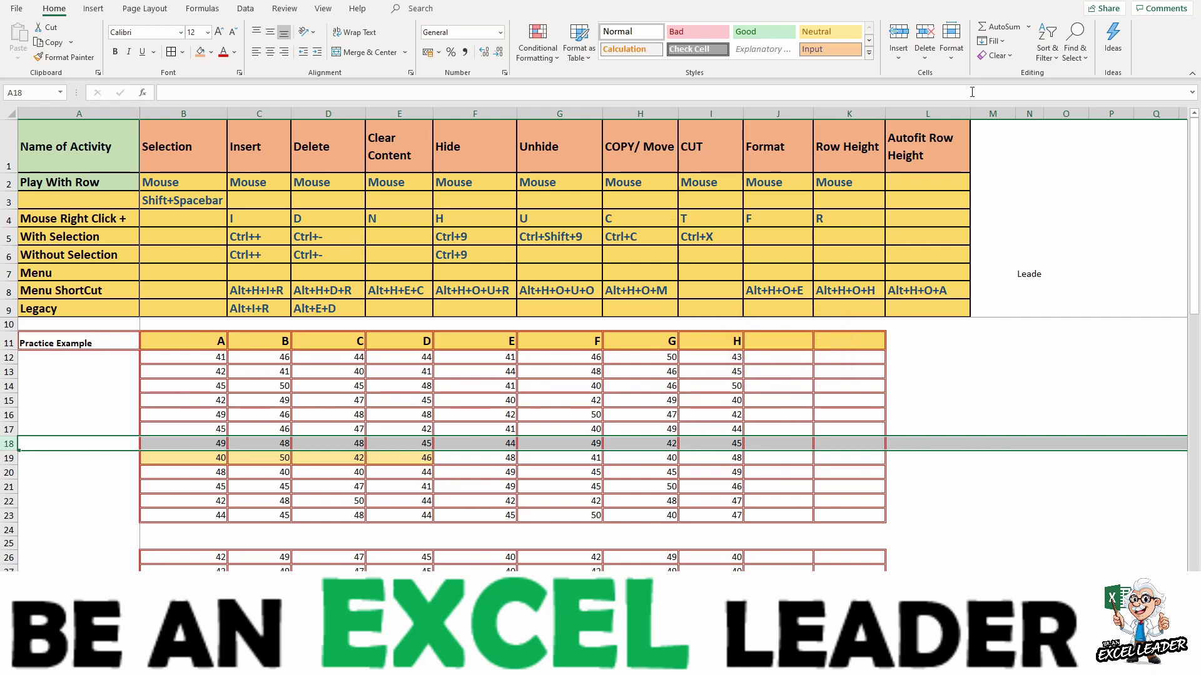
{"action": "key", "text": "alt+h"}
{"action": "key", "text": "o"}
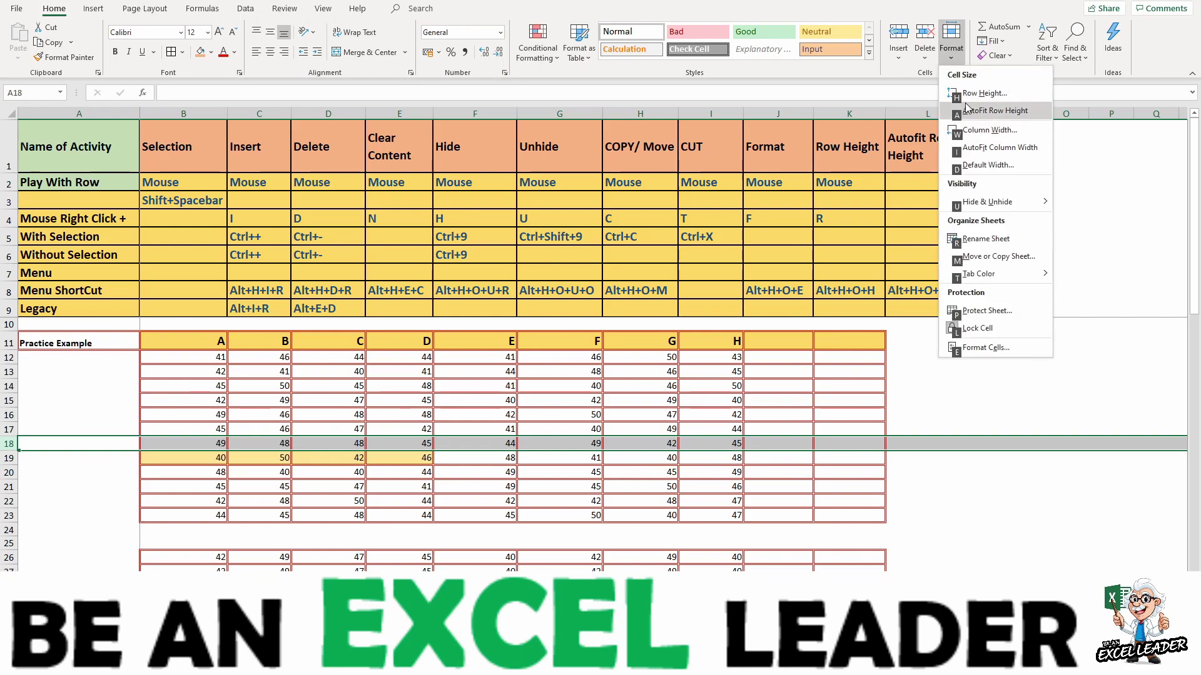
{"action": "key", "text": "h"}
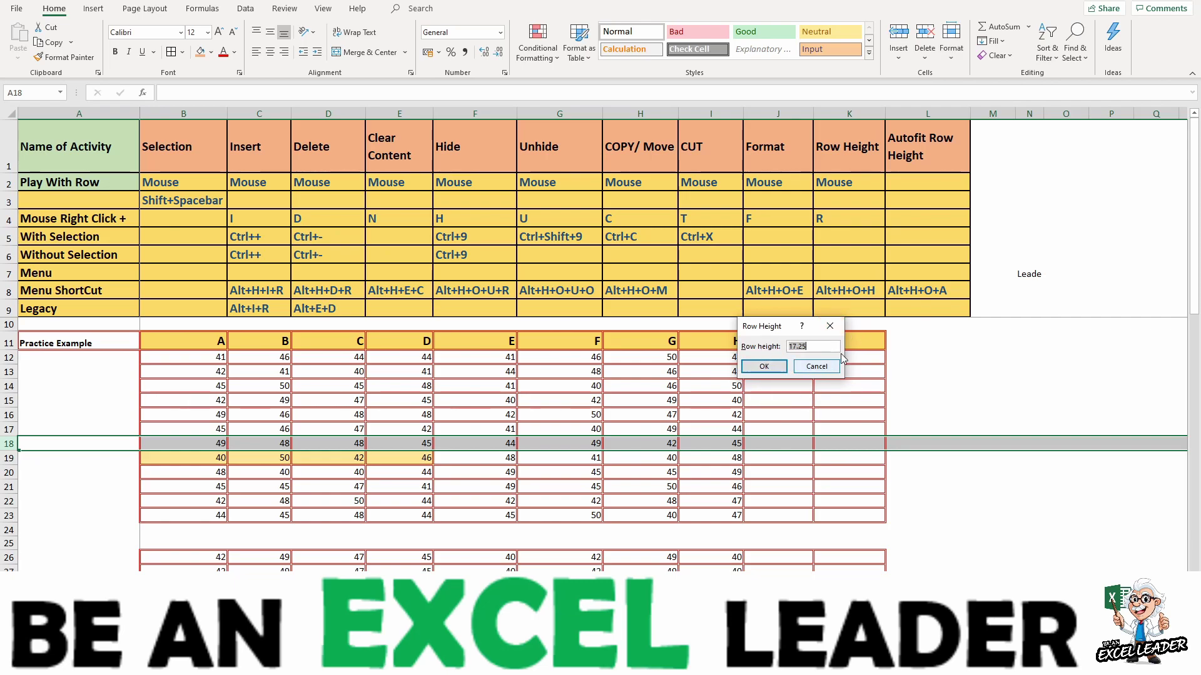
{"action": "left_click", "coordinate": [764, 368]}
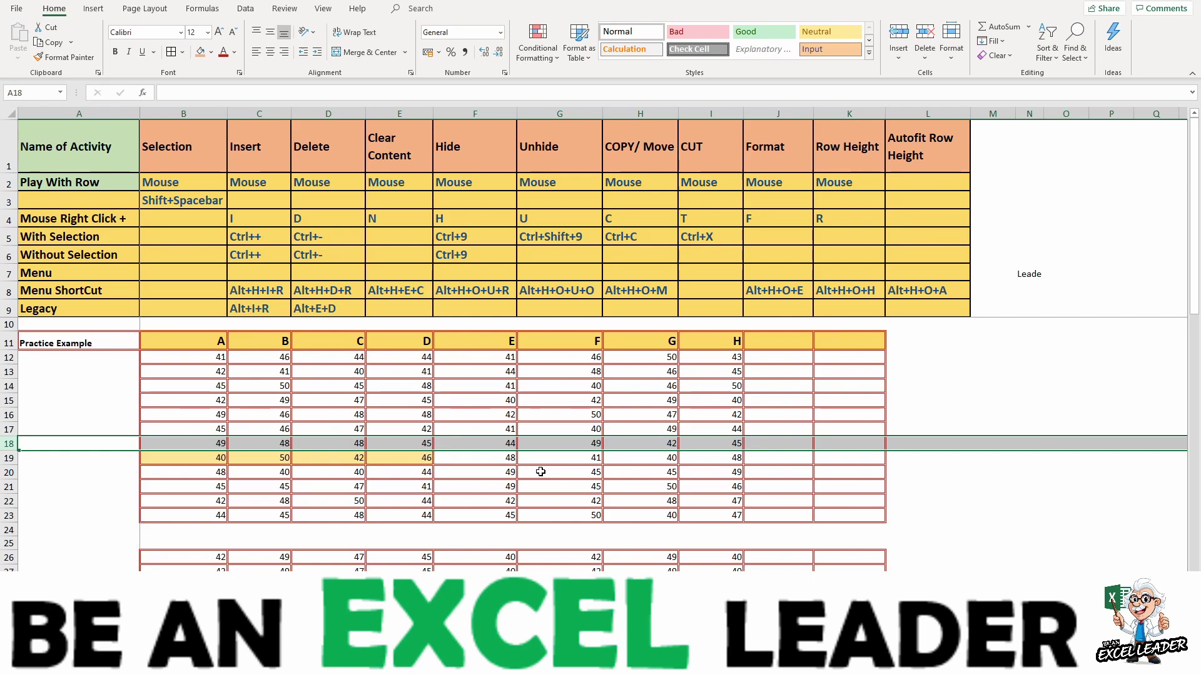
Step: Bring up the Row Height dialog for row 18 two more times and cancel it each time
{"action": "key", "text": "alt+h"}
{"action": "key", "text": "o"}
{"action": "key", "text": "h"}
{"action": "key", "text": "Escape"}
{"action": "key", "text": "alt+h"}
{"action": "key", "text": "o"}
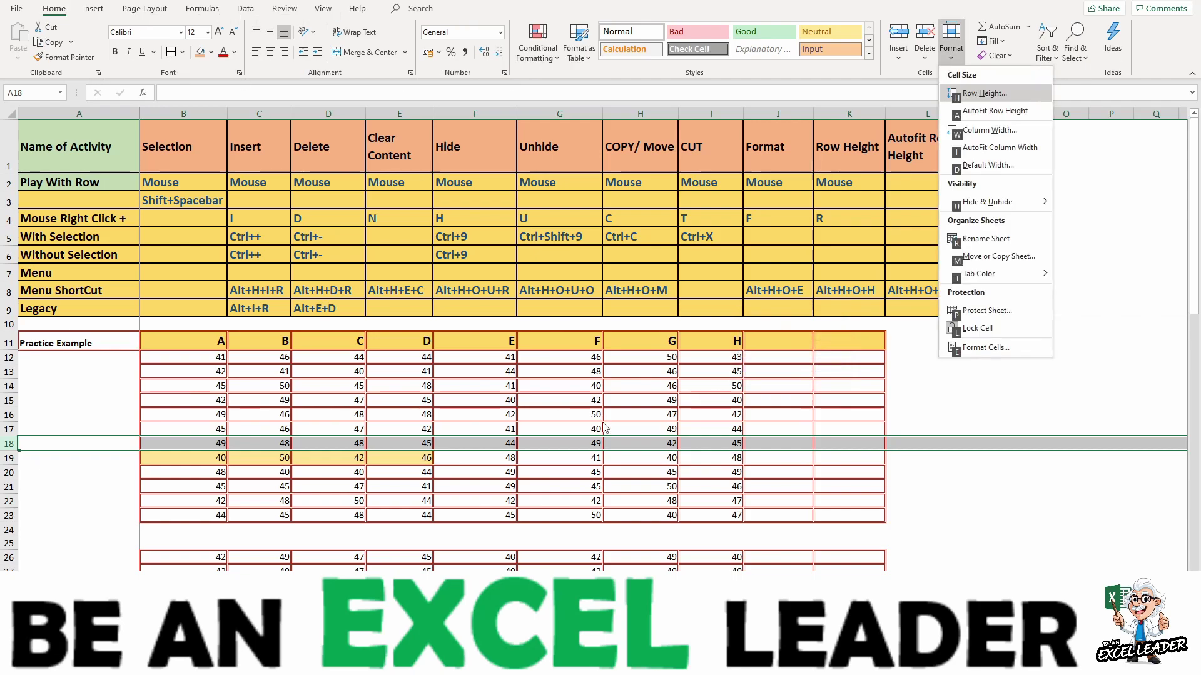
{"action": "key", "text": "h"}
{"action": "key", "text": "Escape"}
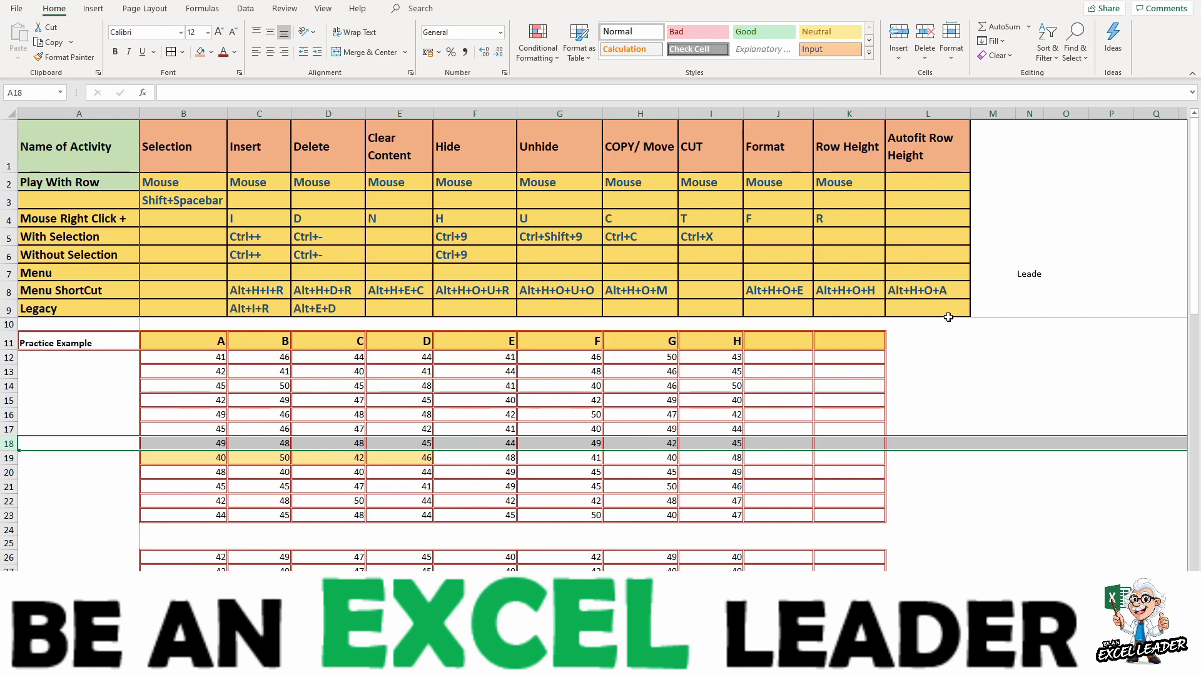
Step: AutoFit the height of row 7 from the wrapped text in cell N7 twice, undoing it each time
{"action": "left_click", "coordinate": [1027, 274]}
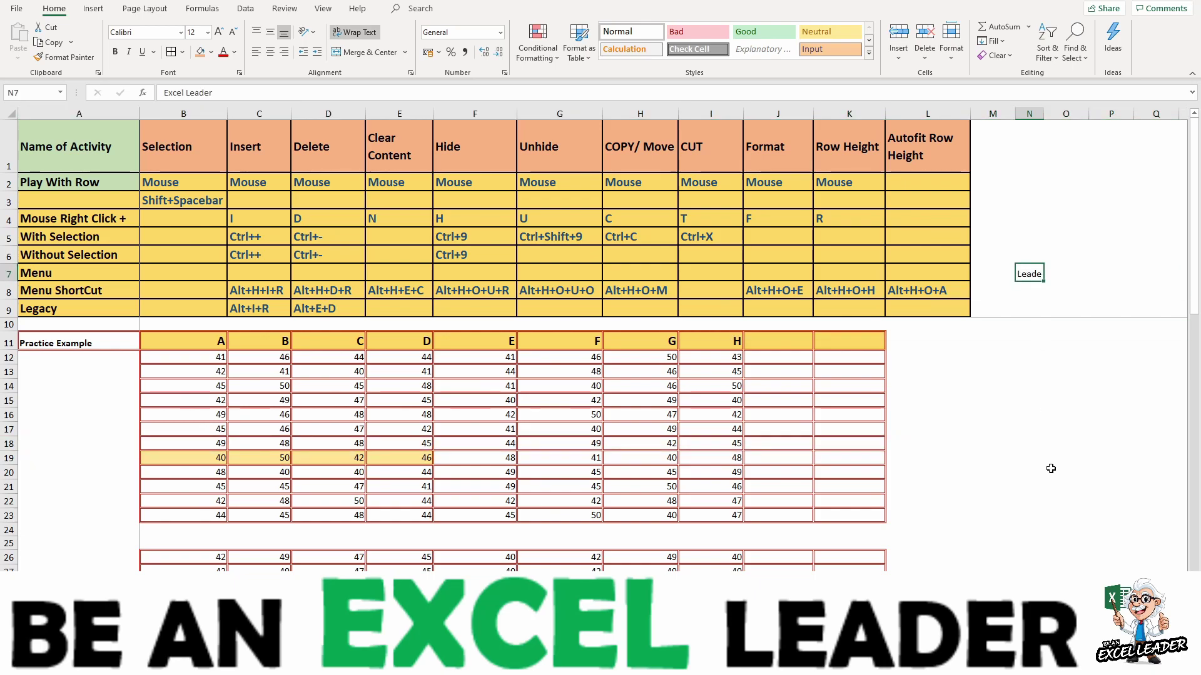
{"action": "left_click", "coordinate": [947, 61]}
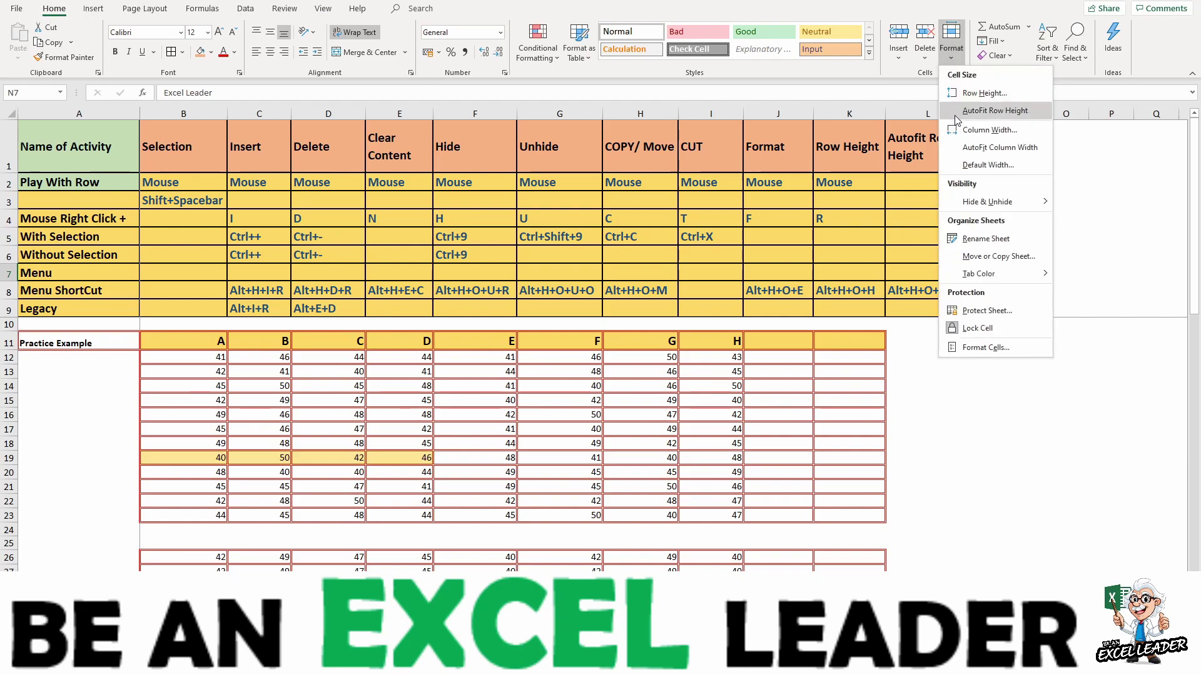
{"action": "left_click", "coordinate": [994, 110]}
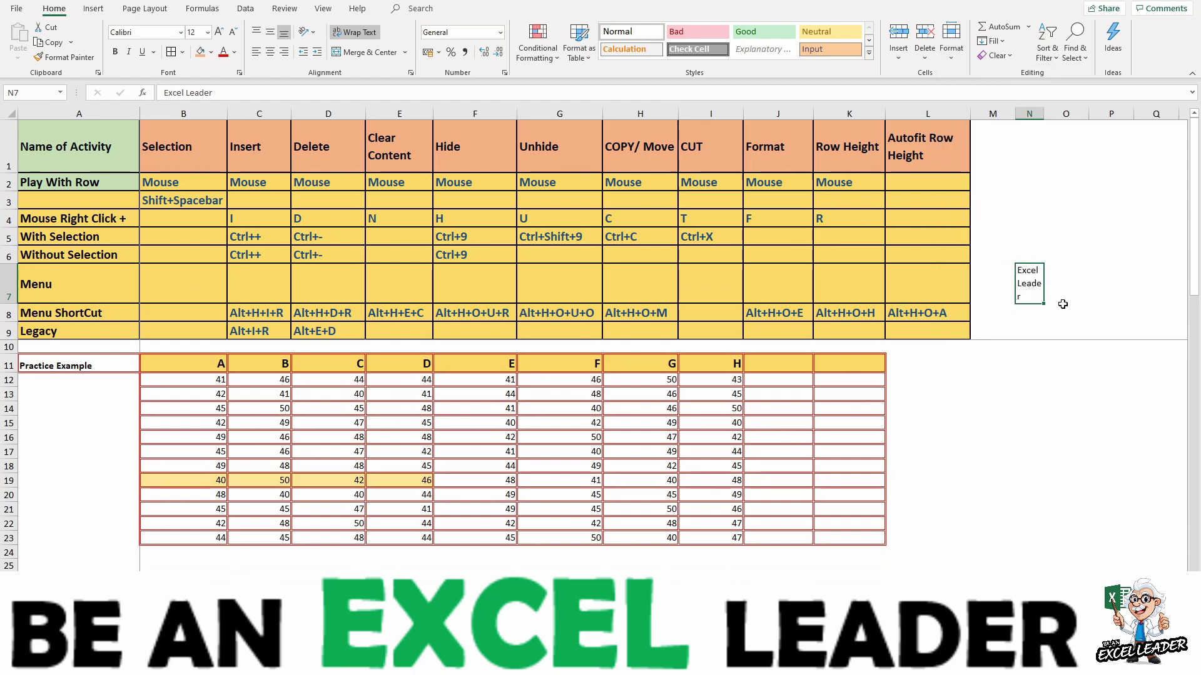
{"action": "key", "text": "ctrl+z"}
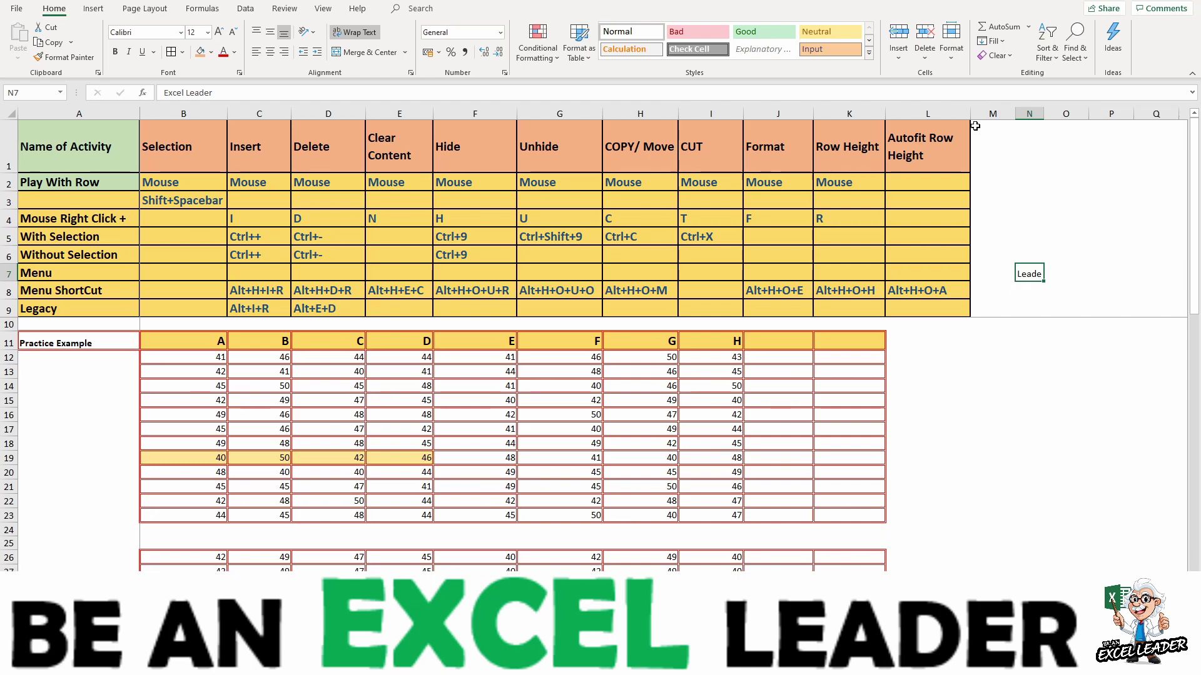
{"action": "left_click", "coordinate": [952, 59]}
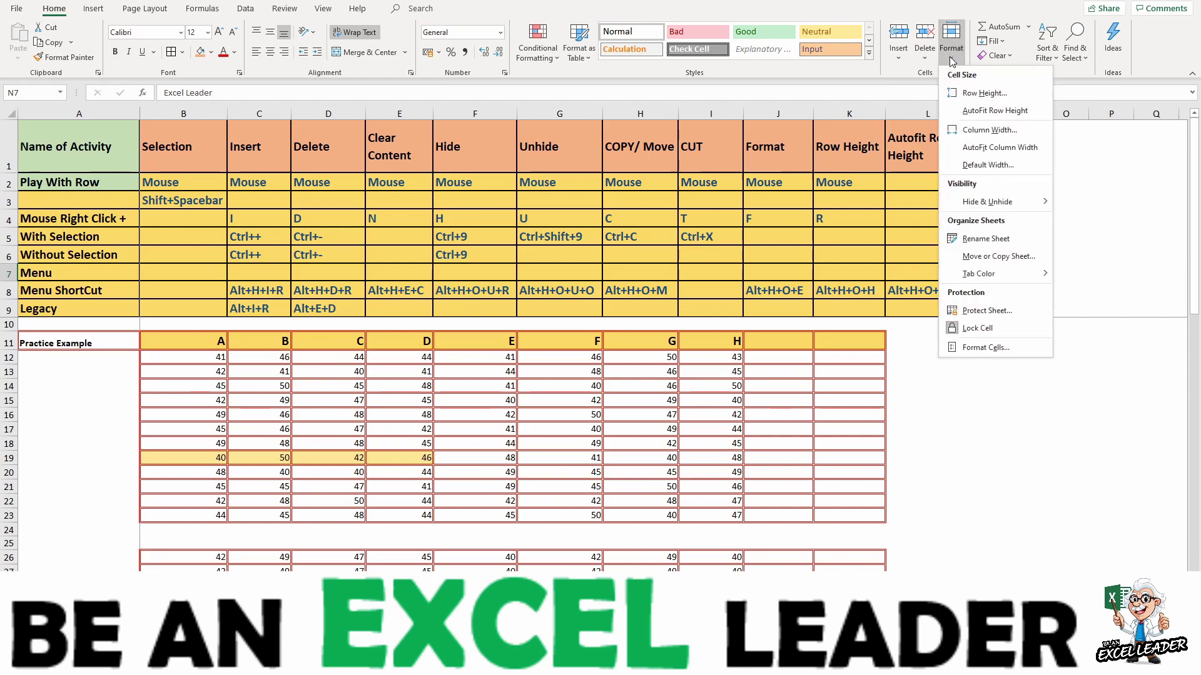
{"action": "left_click", "coordinate": [974, 111]}
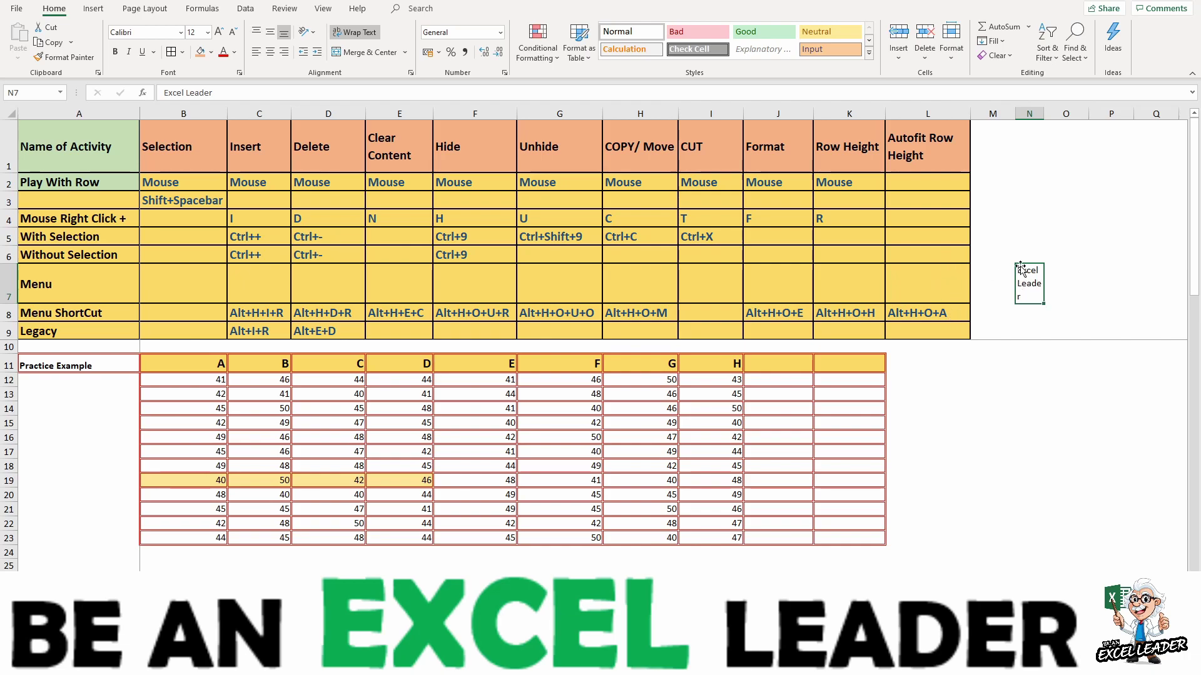
{"action": "key", "text": "ctrl+z"}
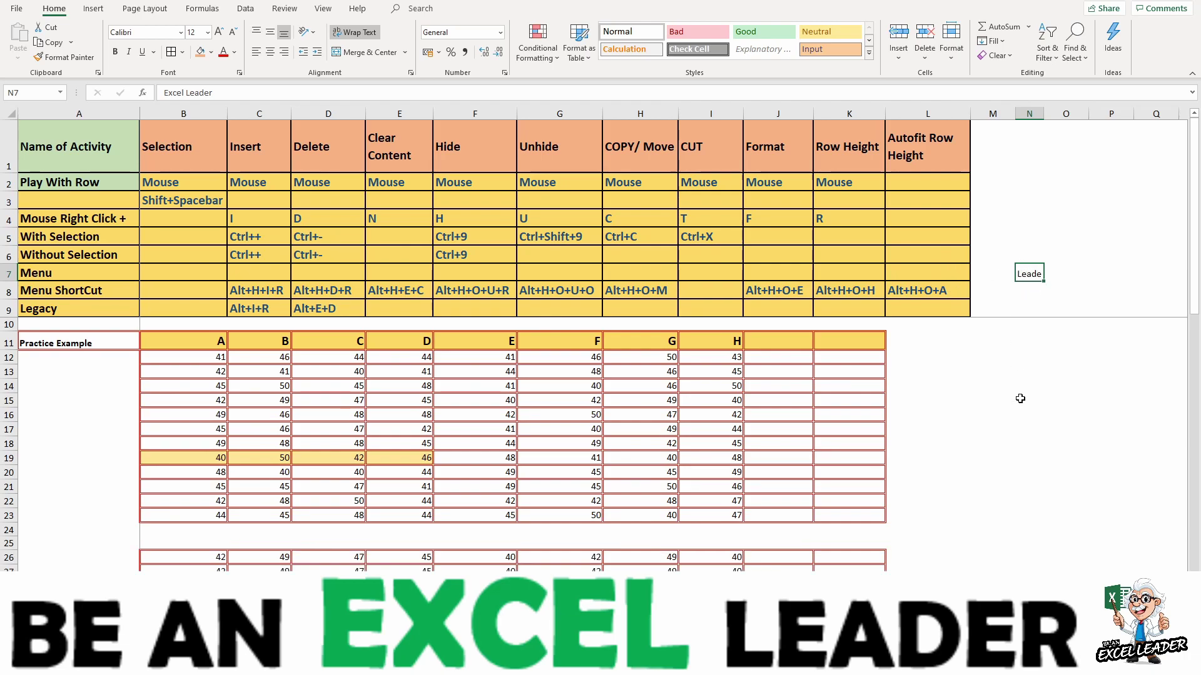
Step: Repeat AutoFit Row Height on row 7 two more times from cell N7, undoing each adjustment
{"action": "key", "text": "alt"}
{"action": "key", "text": "h"}
{"action": "key", "text": "o"}
{"action": "key", "text": "a"}
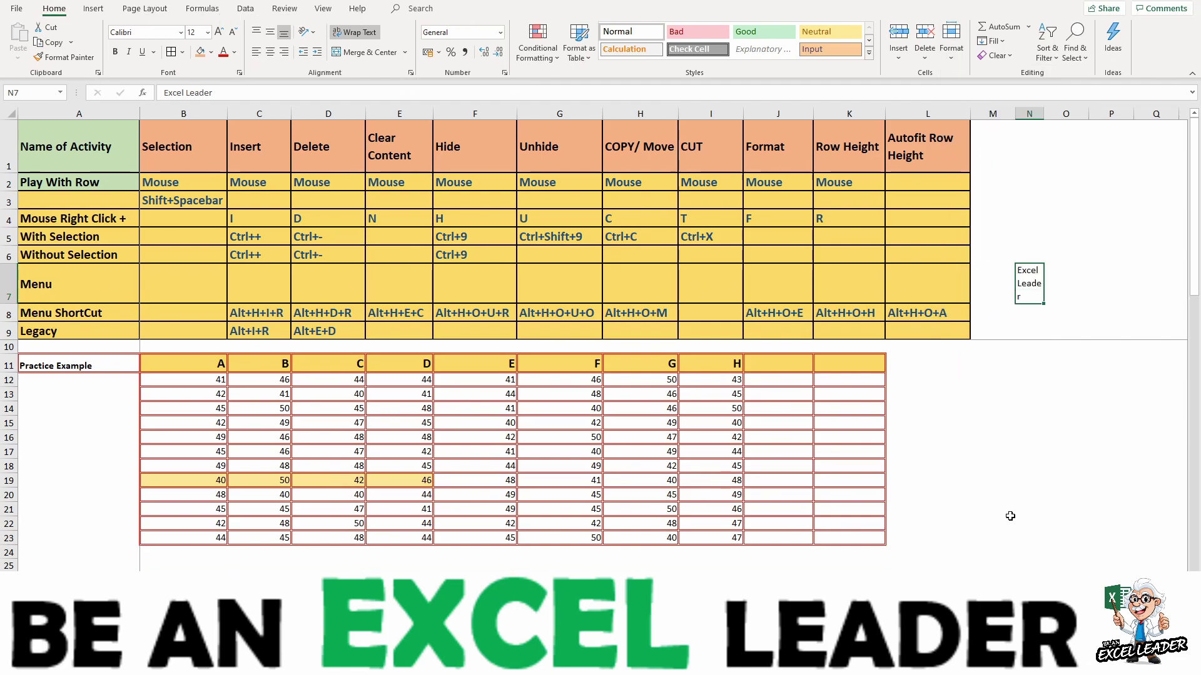
{"action": "key", "text": "ctrl+z"}
{"action": "key", "text": "alt"}
{"action": "key", "text": "h"}
{"action": "key", "text": "o"}
{"action": "key", "text": "a"}
{"action": "key", "text": "ctrl+z"}
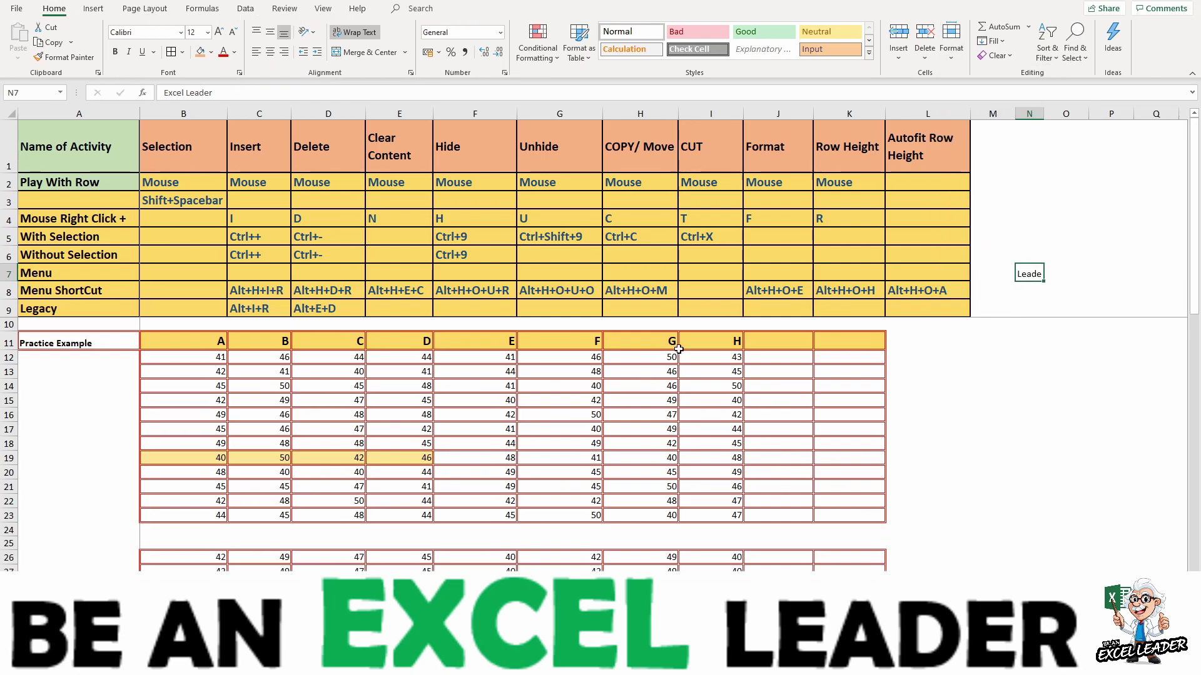